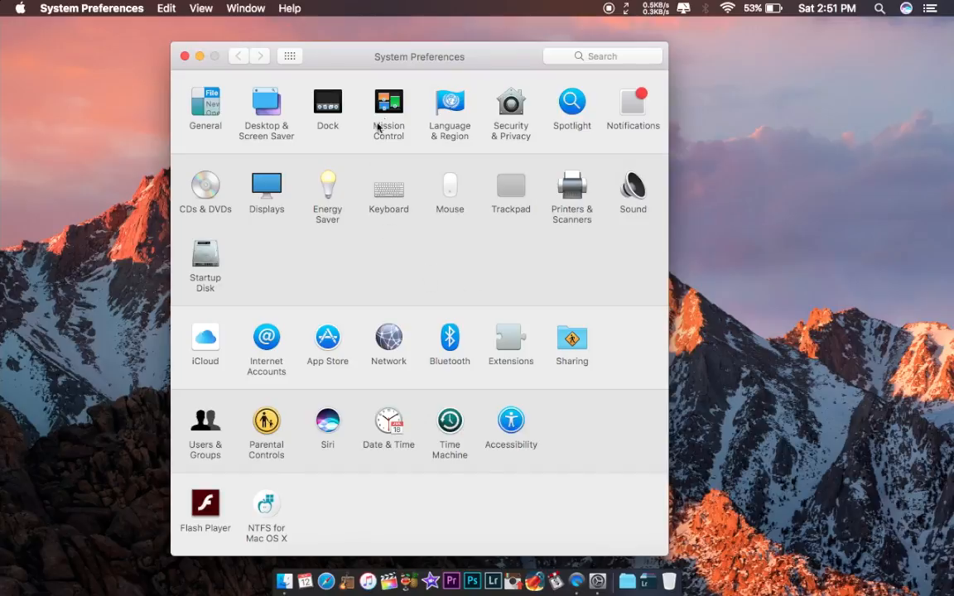
# Step: Open the General preferences and check how the Blue appearance looks on buttons and menus
pyautogui.moveTo(398, 60)
pyautogui.mouseDown()
pyautogui.moveTo(419, 63)
pyautogui.moveTo(415, 54)
pyautogui.mouseUp()
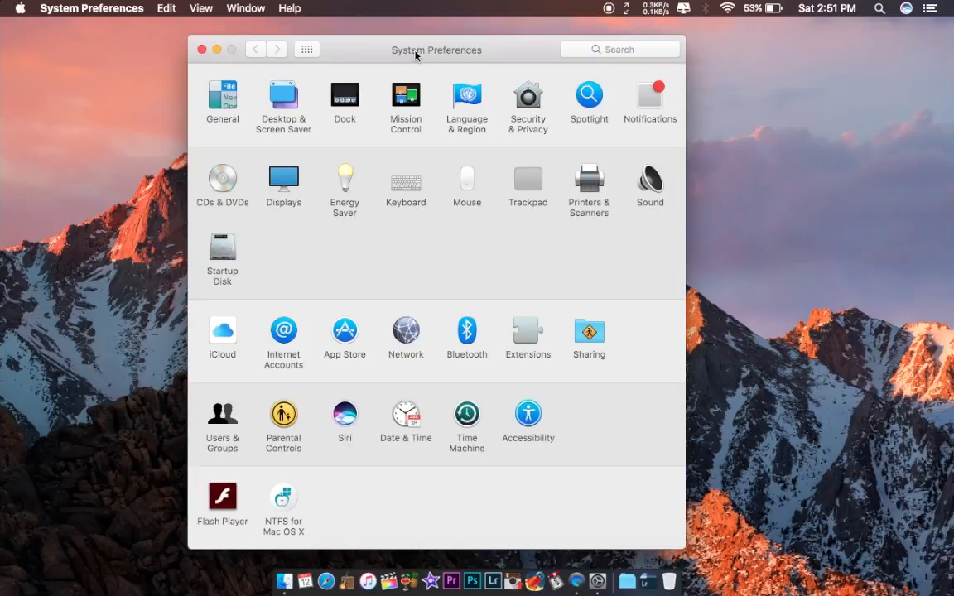
pyautogui.click(235, 95)
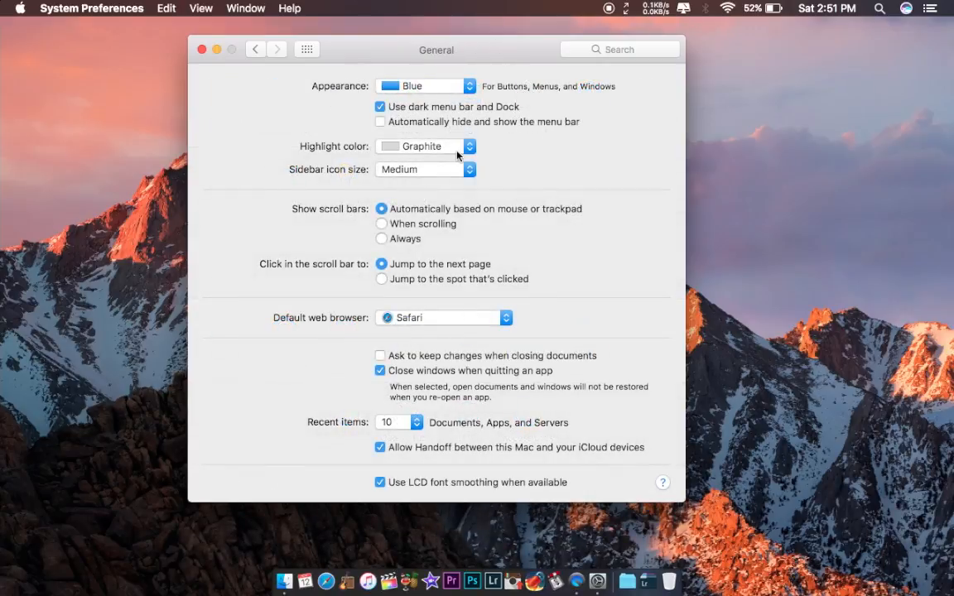
pyautogui.click(424, 88)
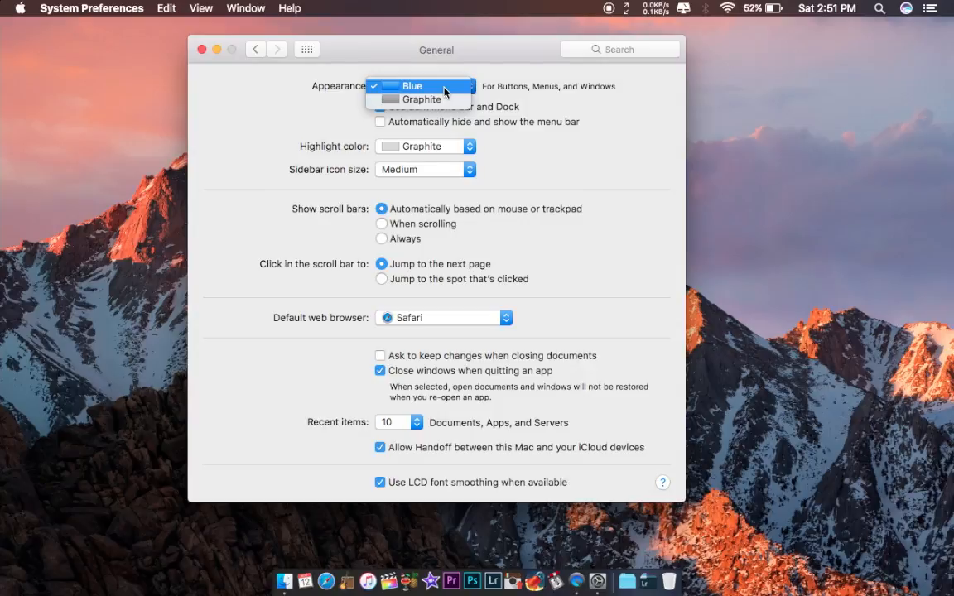
pyautogui.click(444, 89)
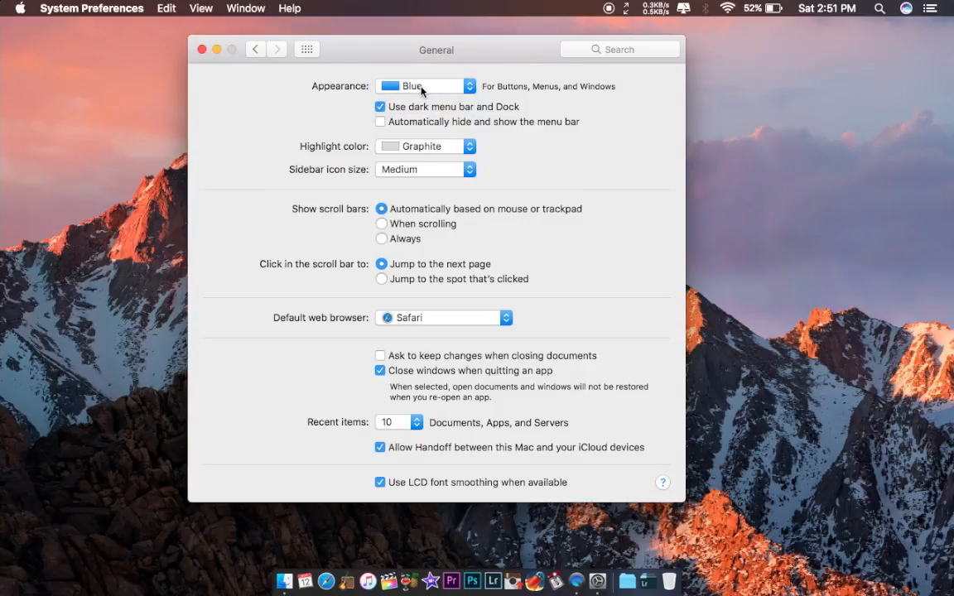
pyautogui.click(244, 8)
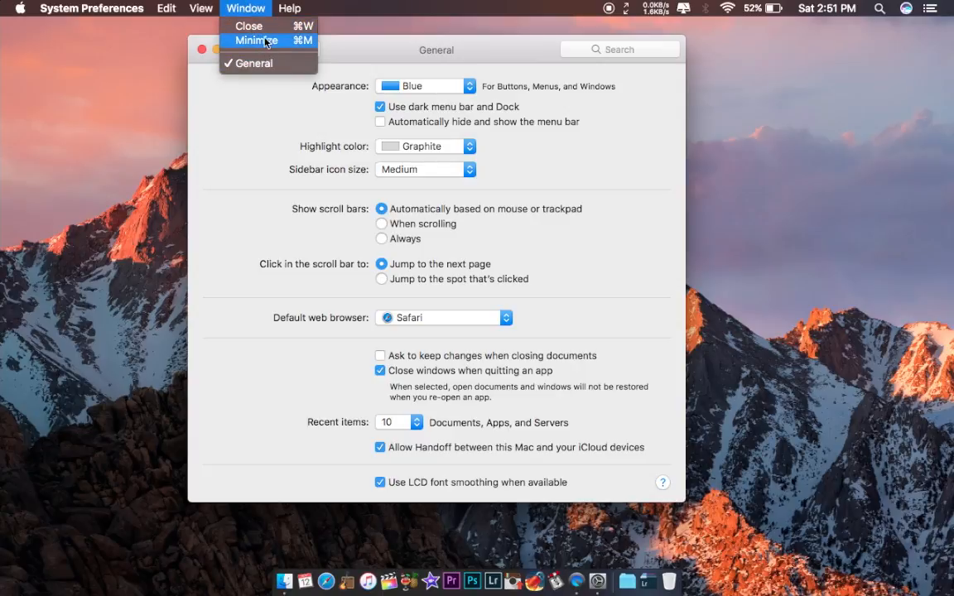
pyautogui.click(246, 68)
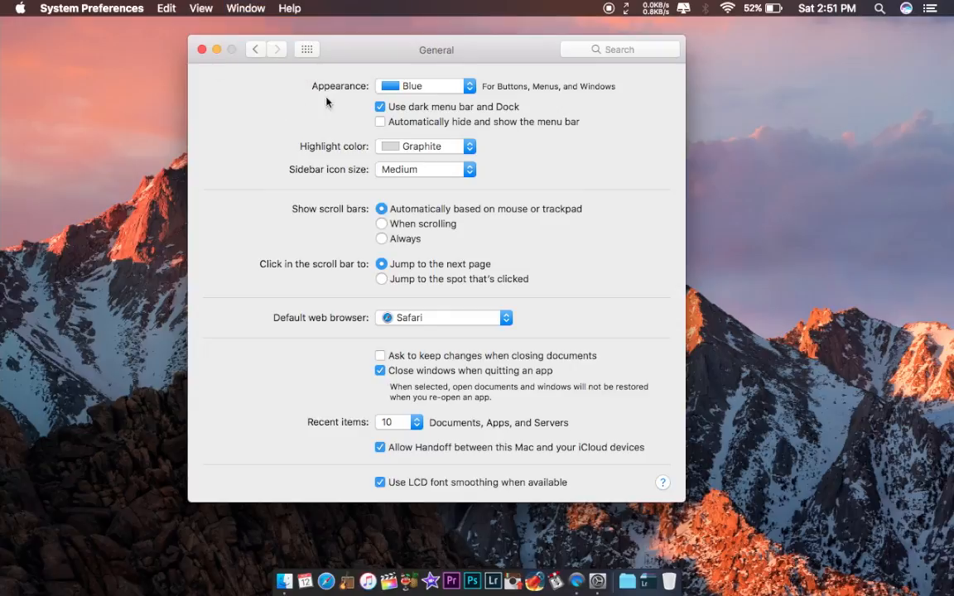
# Step: Try the Graphite appearance for buttons, menus and windows, and preview its menu highlighting
pyautogui.click(413, 88)
pyautogui.click(383, 96)
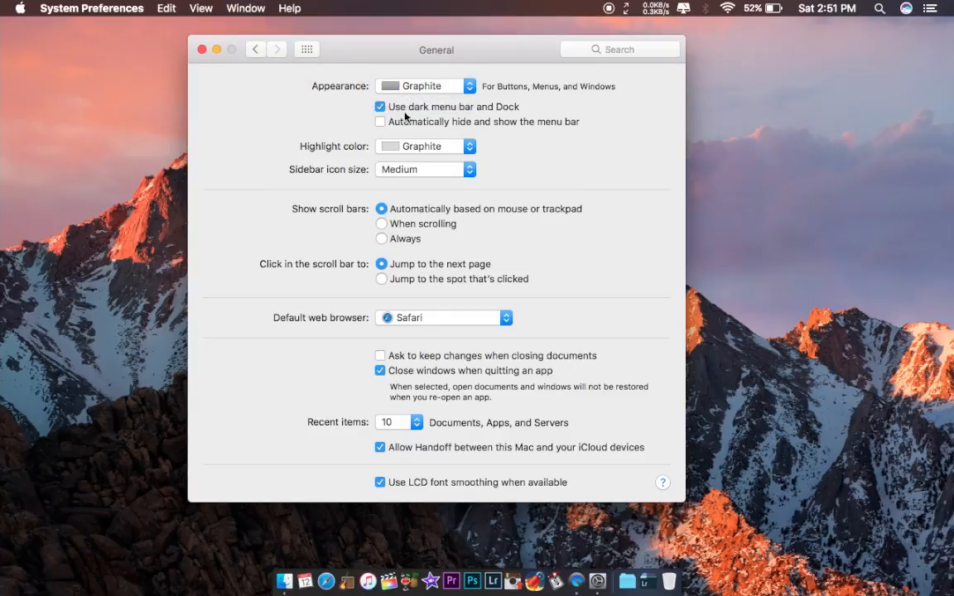
pyautogui.click(245, 8)
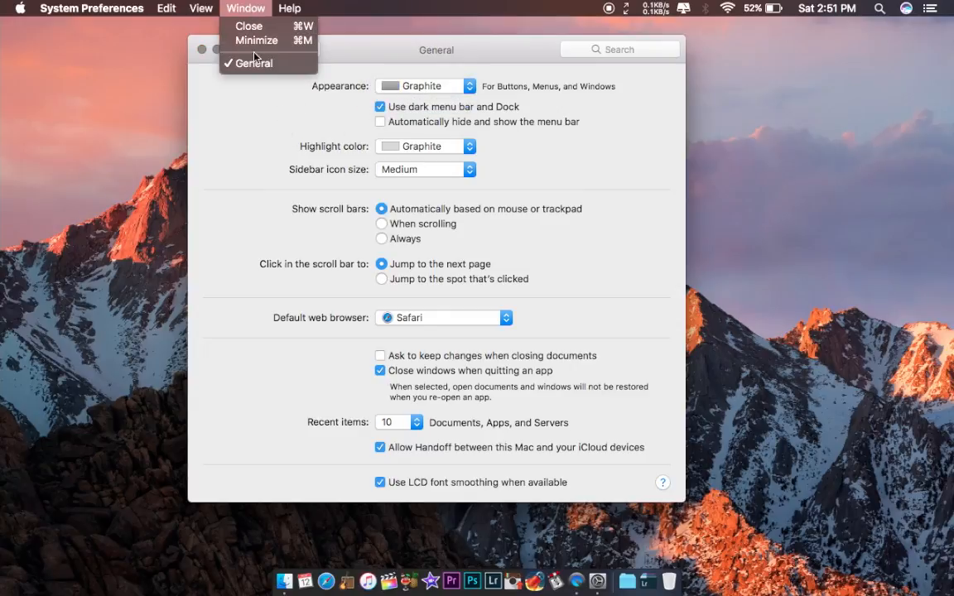
pyautogui.click(260, 95)
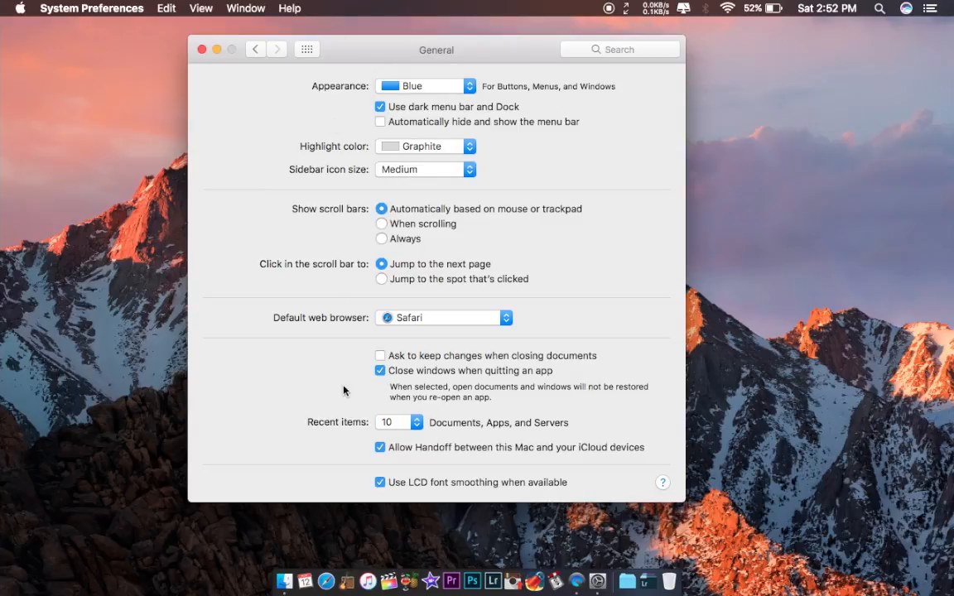
# Step: Try turning off the dark menu bar and Dock and turning on automatic menu bar hiding, restoring both options
pyautogui.click(379, 107)
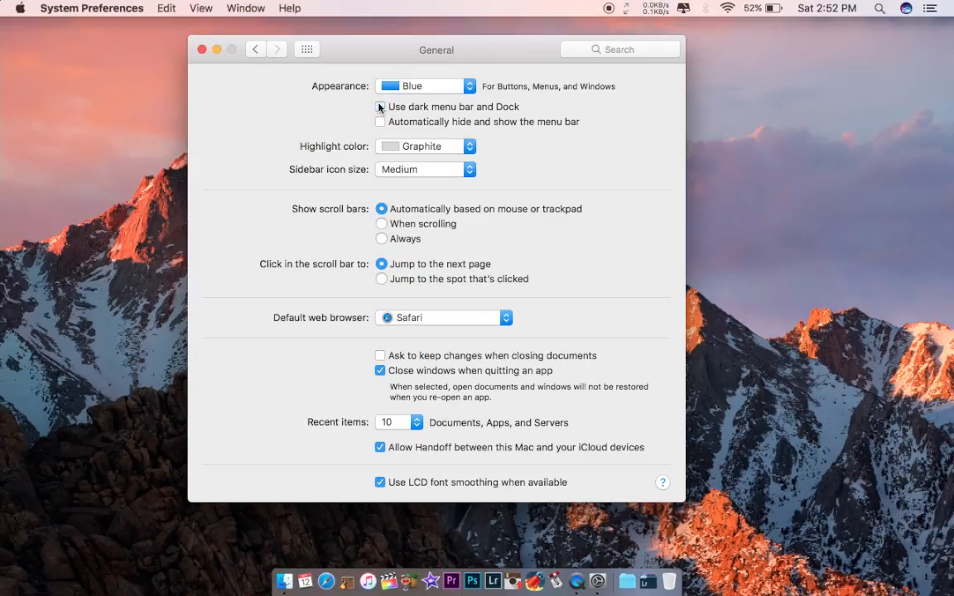
pyautogui.click(254, 7)
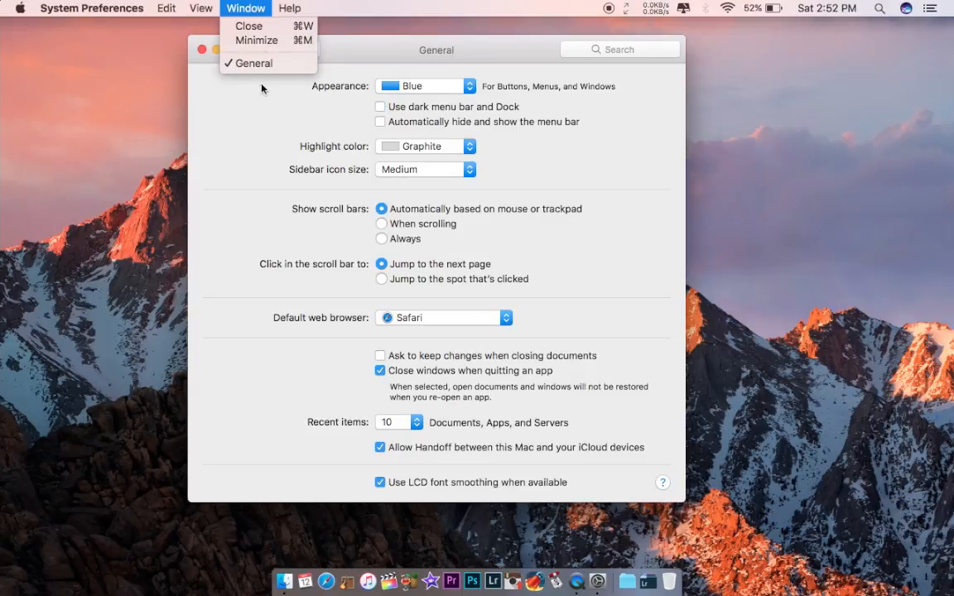
pyautogui.click(238, 105)
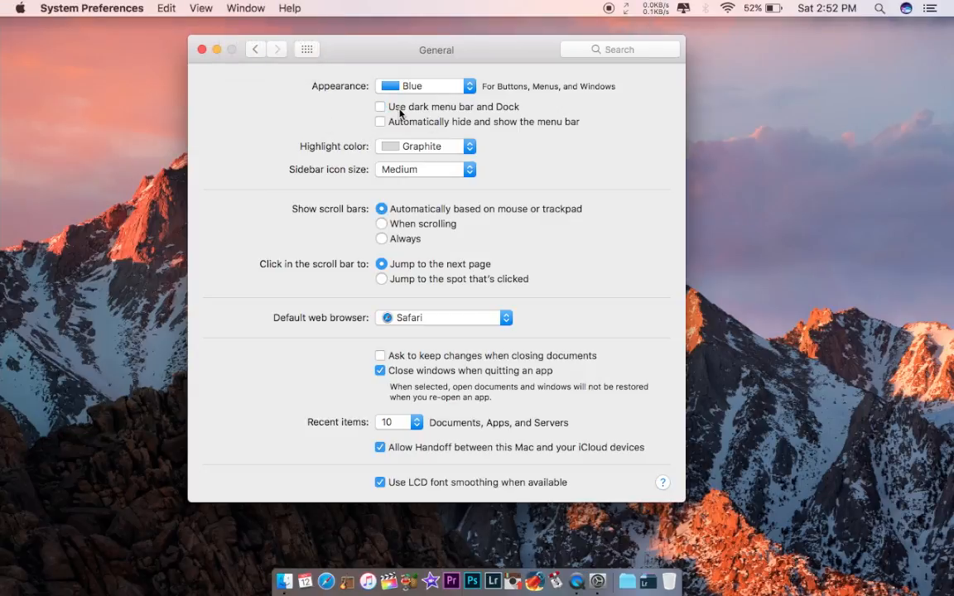
pyautogui.click(400, 111)
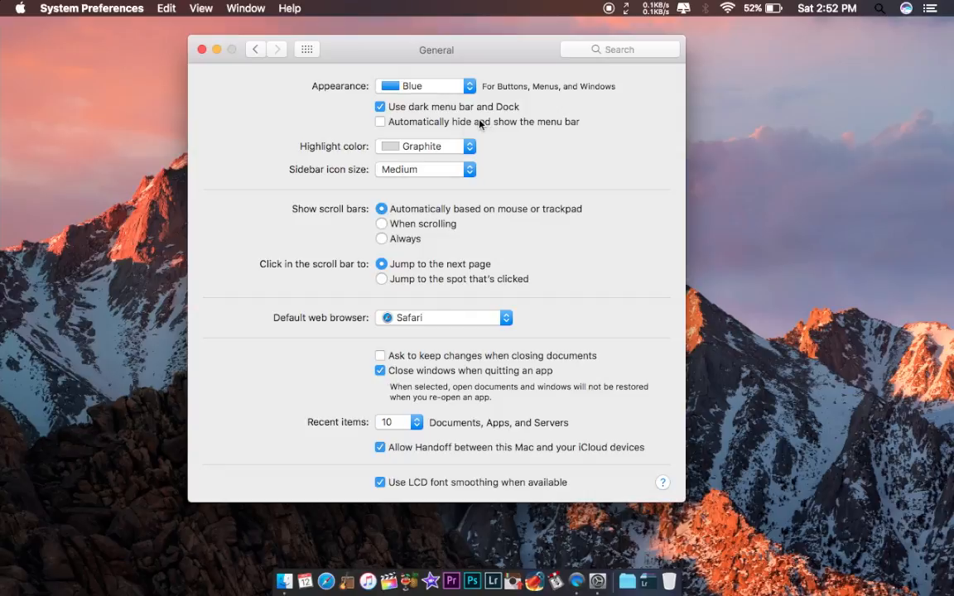
pyautogui.click(380, 122)
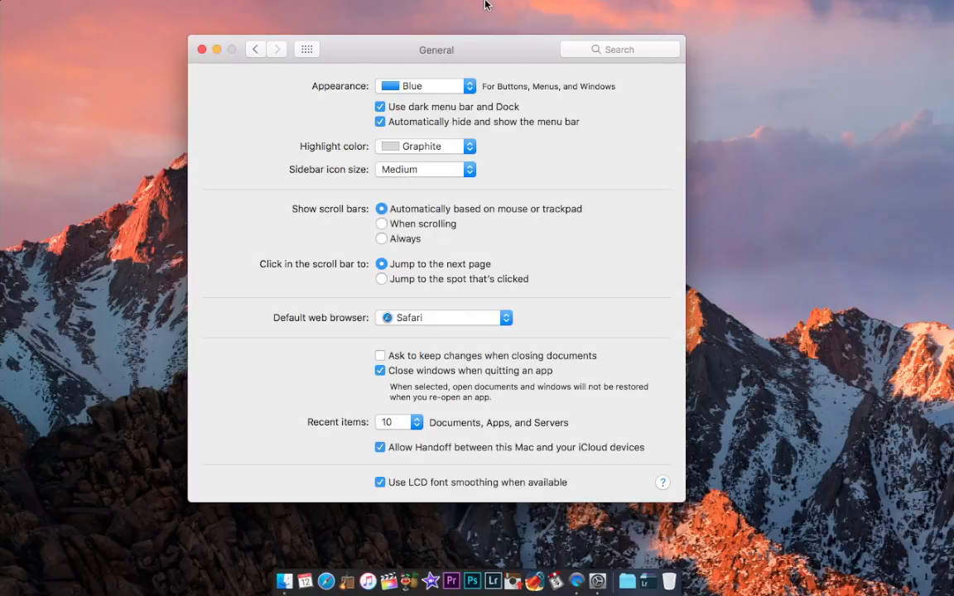
pyautogui.click(380, 122)
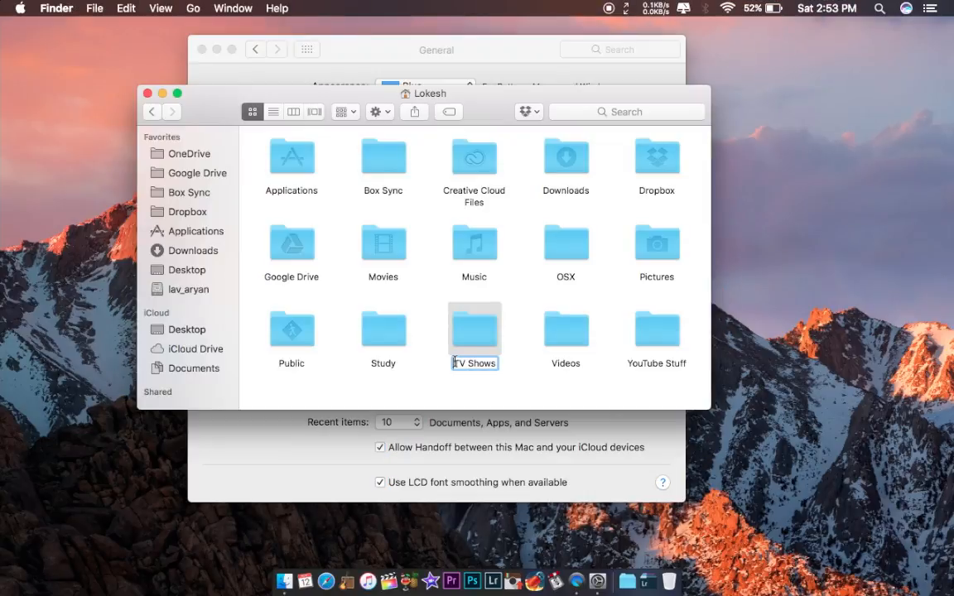
# Step: End the name editing of the TV Shows folder and close the Finder window to return to the General preferences
pyautogui.press('Return')
pyautogui.click(148, 93)
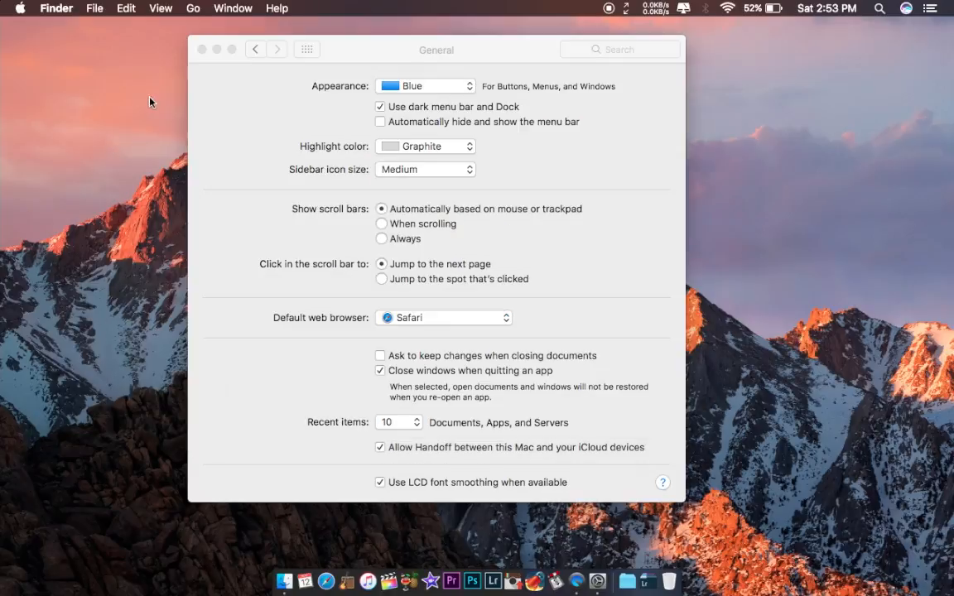
pyautogui.click(507, 153)
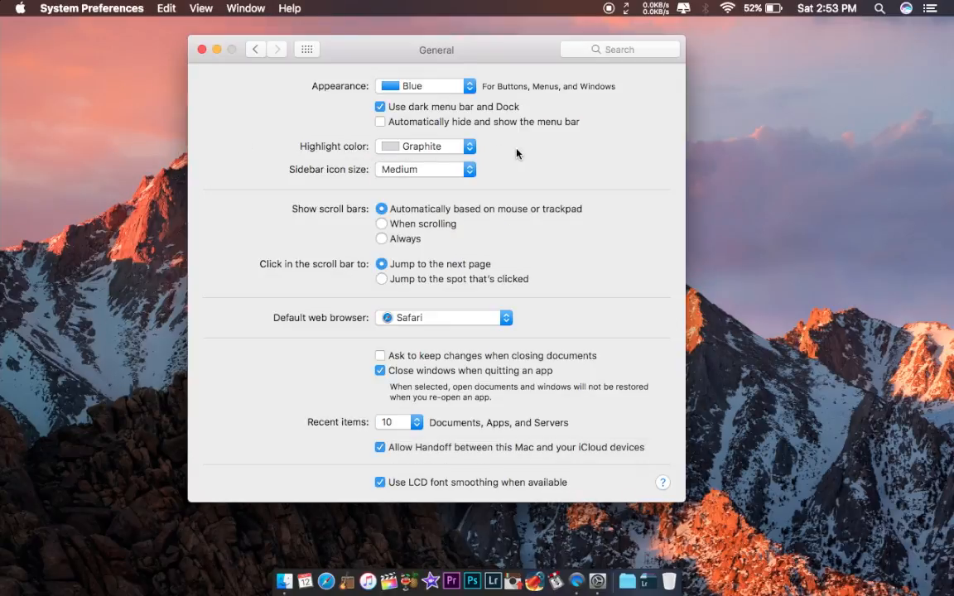
# Step: View the available highlight colors and sidebar icon sizes, keeping Graphite and Medium
pyautogui.click(470, 152)
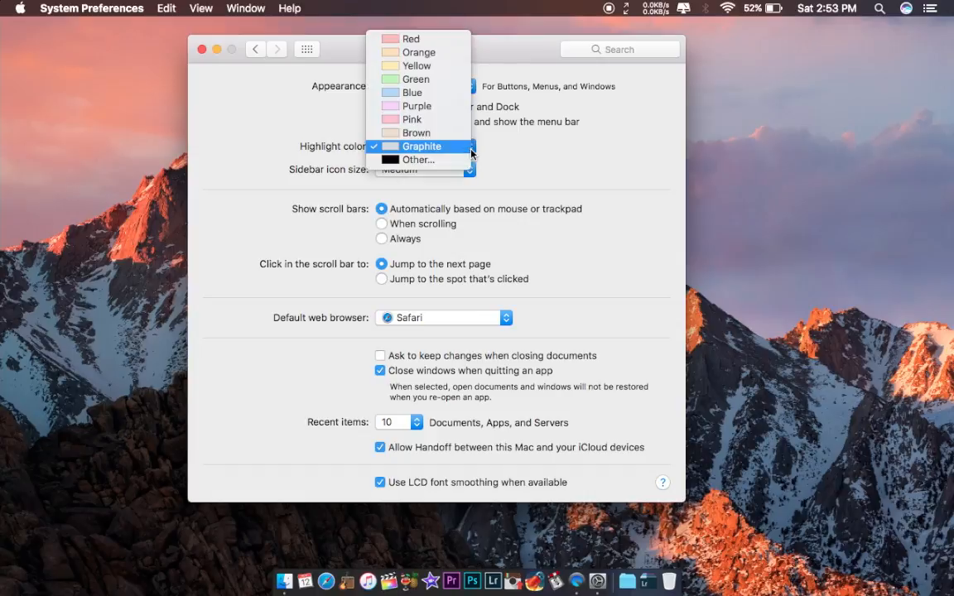
pyautogui.click(507, 159)
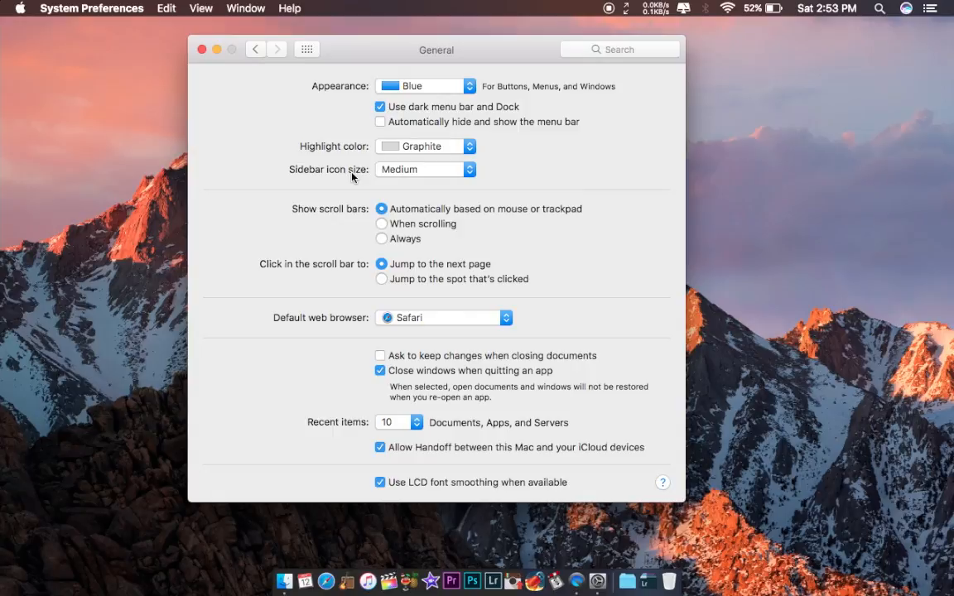
pyautogui.click(422, 170)
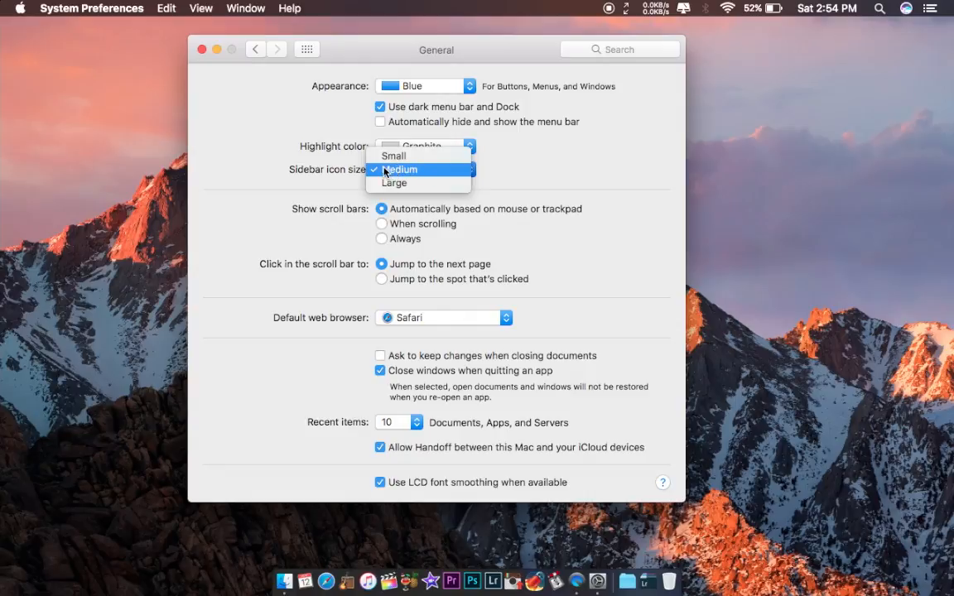
pyautogui.click(546, 188)
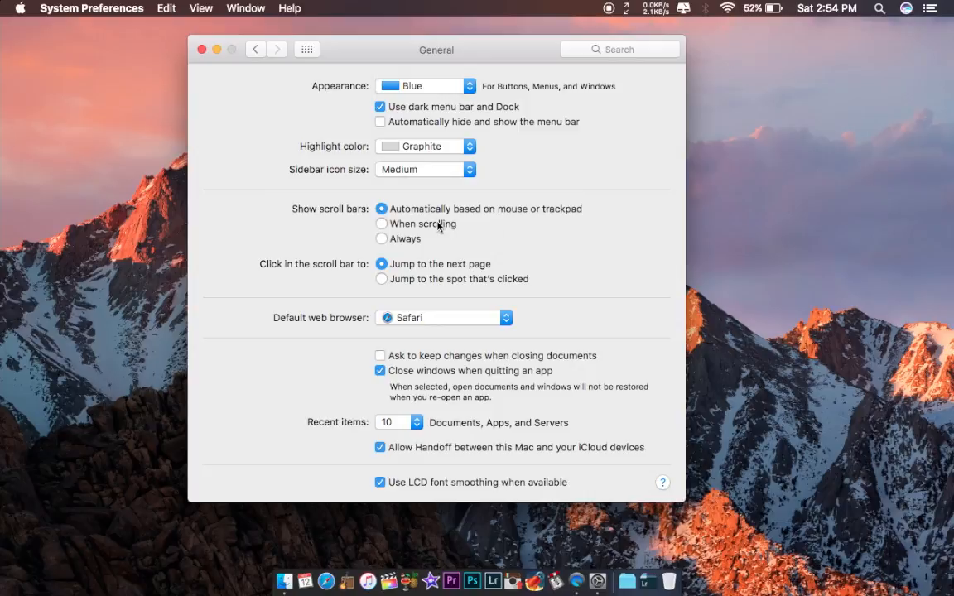
# Step: Switch to Safari and scroll the Google home page to check how the scroll bars behave
pyautogui.click(325, 593)
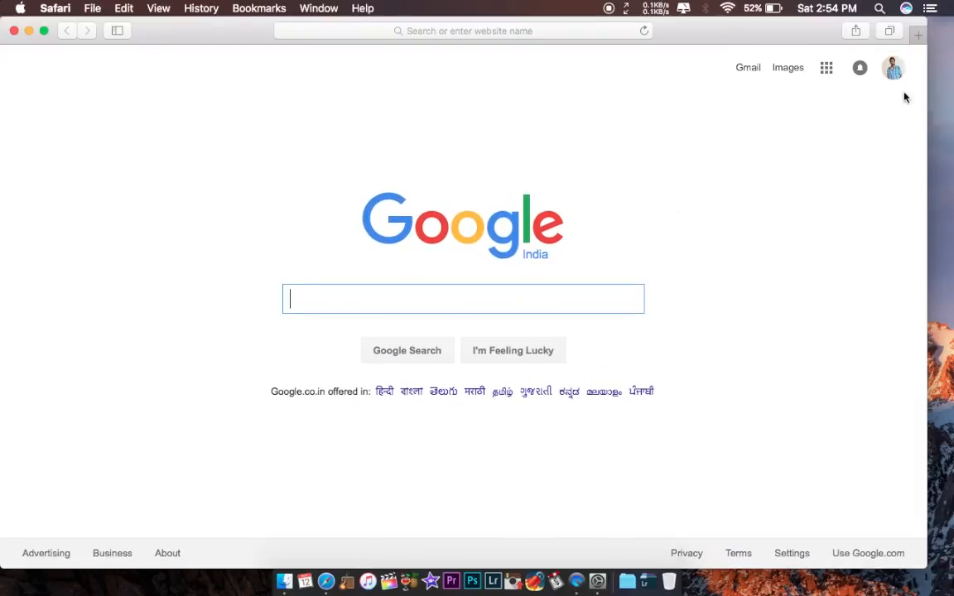
pyautogui.scroll(-1, 910, 328)
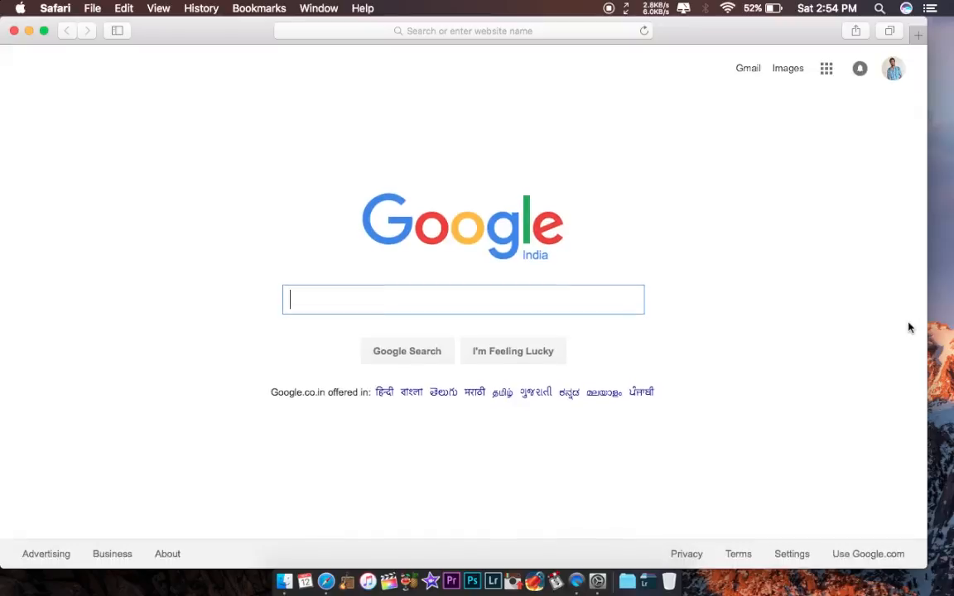
pyautogui.click(24, 5)
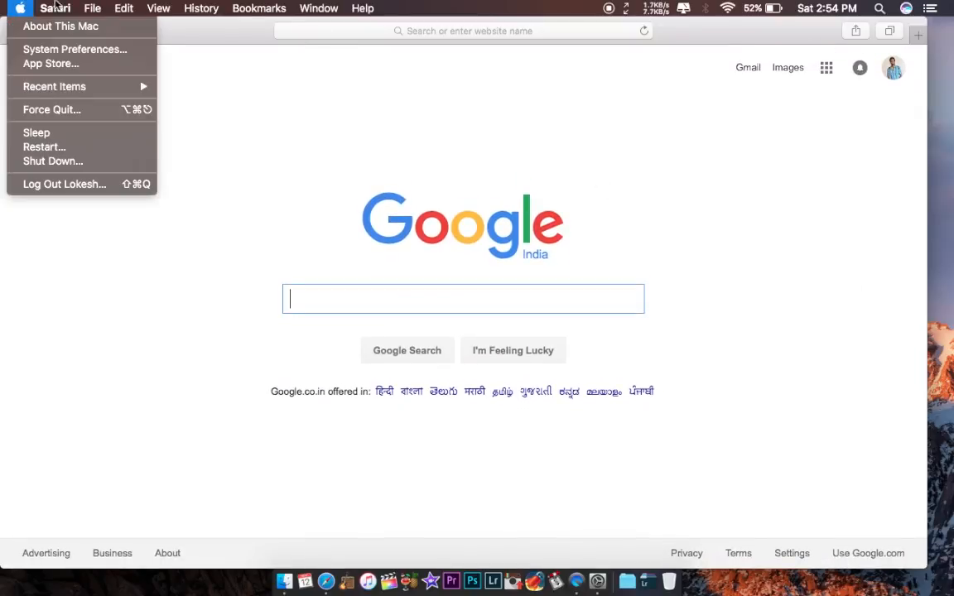
pyautogui.moveTo(55, 9)
pyautogui.click(94, 185)
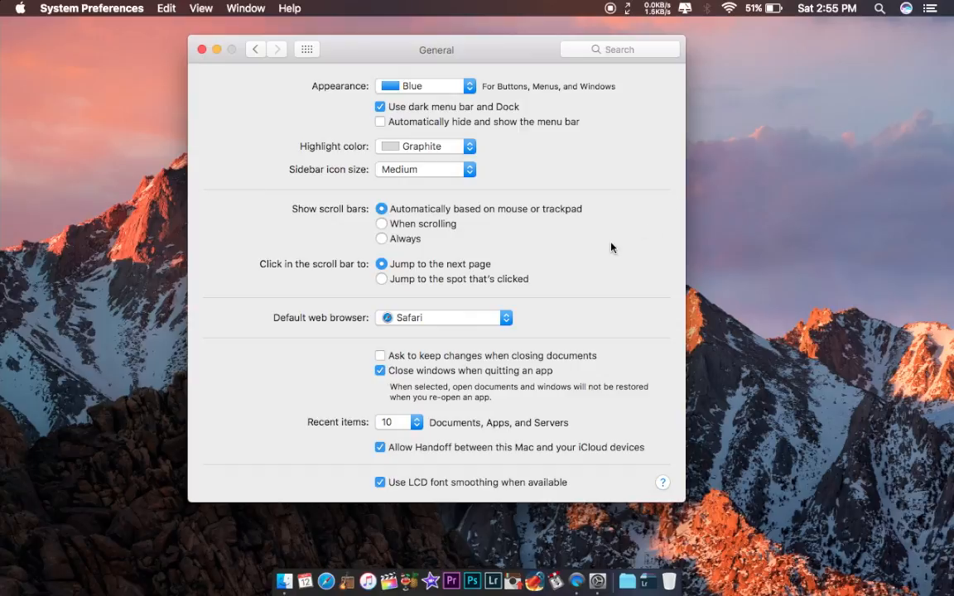
# Step: View the choices for the default web browser and the number of recent items, keeping Safari and 10
pyautogui.click(465, 323)
pyautogui.click(472, 322)
pyautogui.click(387, 423)
pyautogui.click(403, 422)
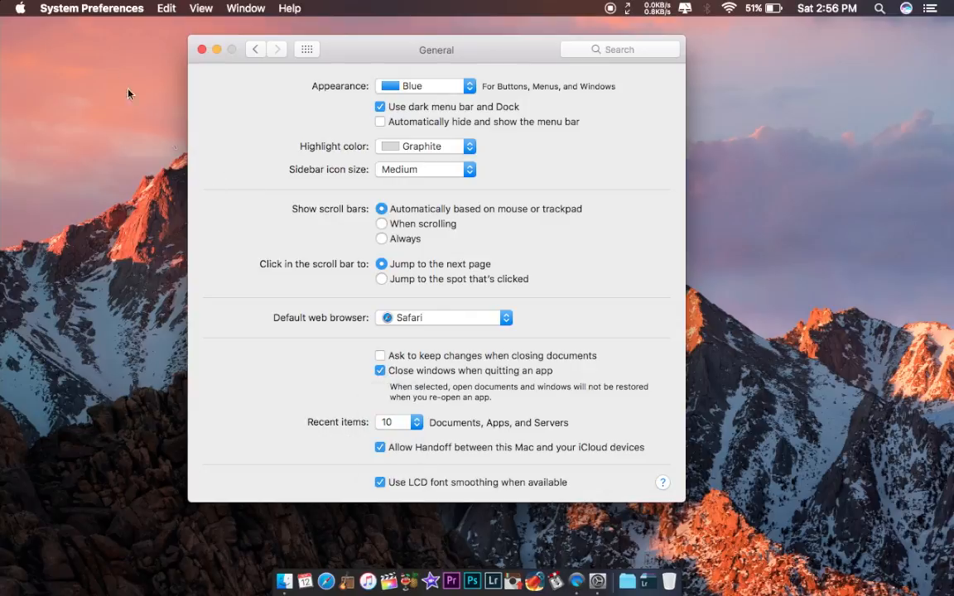
# Step: Clear the system's list of recent applications, documents and servers
pyautogui.click(21, 7)
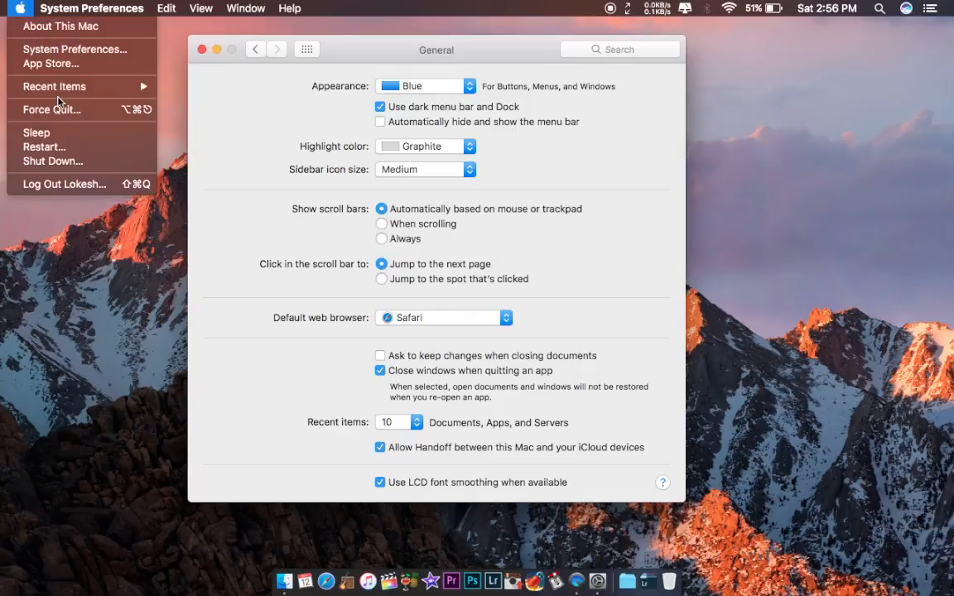
pyautogui.moveTo(69, 83)
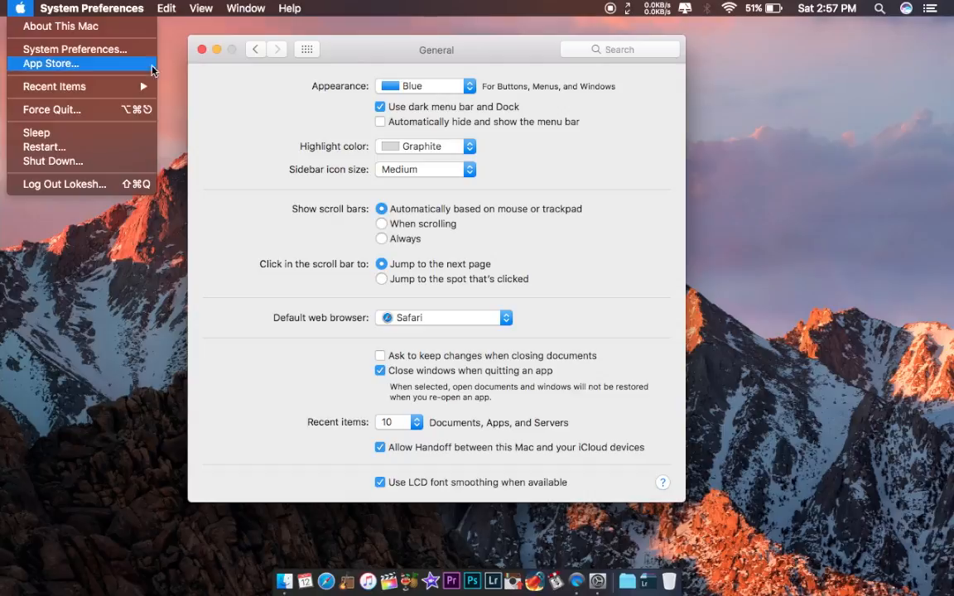
pyautogui.moveTo(139, 87)
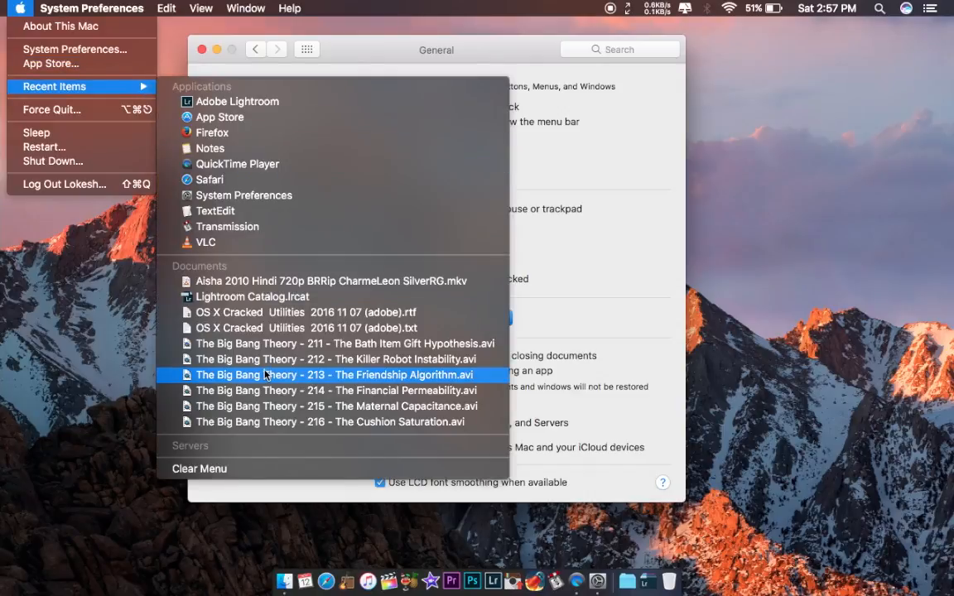
pyautogui.click(265, 469)
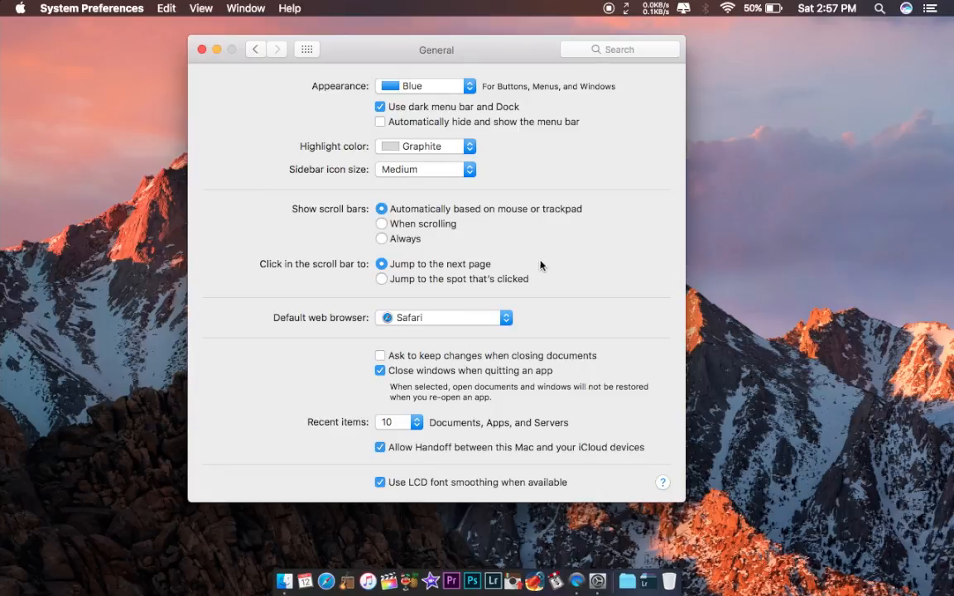
# Step: Turn LCD font smoothing off and back on
pyautogui.click(380, 483)
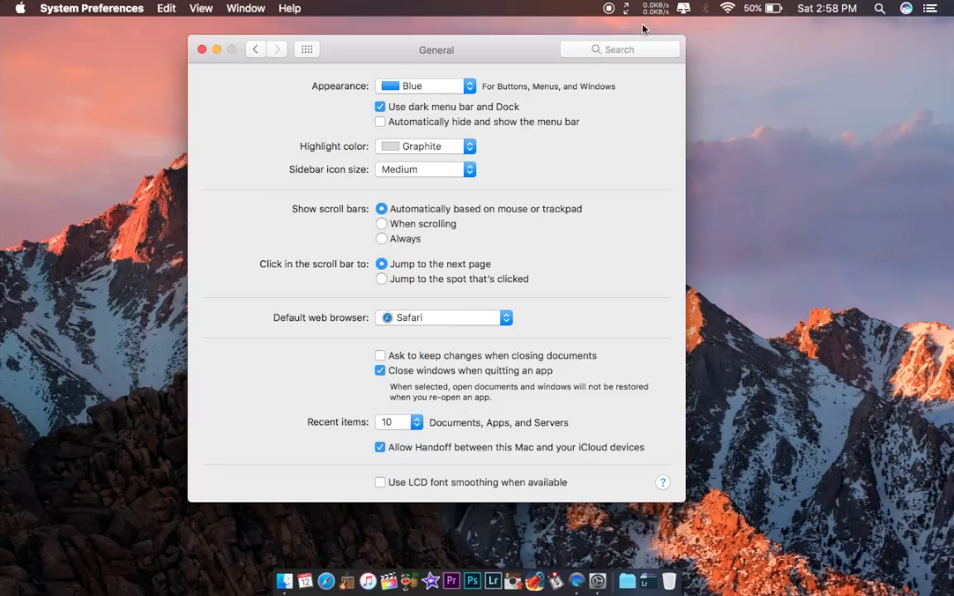
pyautogui.click(383, 482)
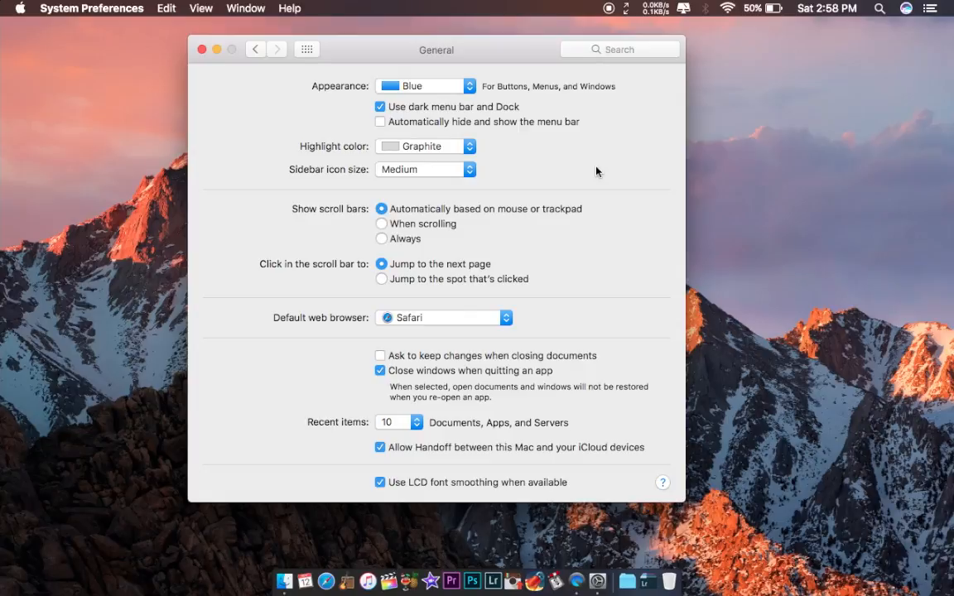
# Step: Open the Desktop & Screen Saver settings and browse the Apple desktop pictures
pyautogui.click(256, 50)
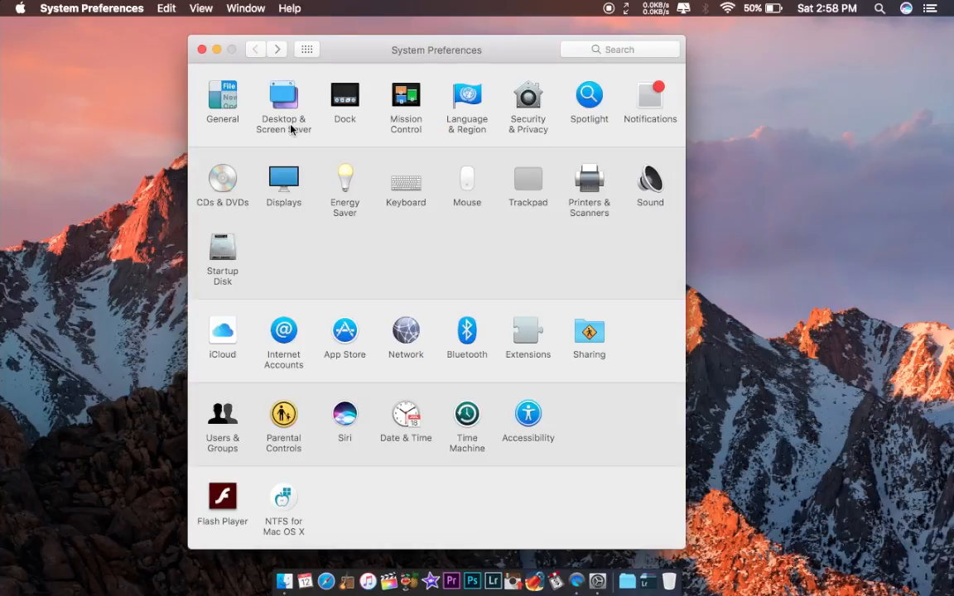
pyautogui.click(291, 128)
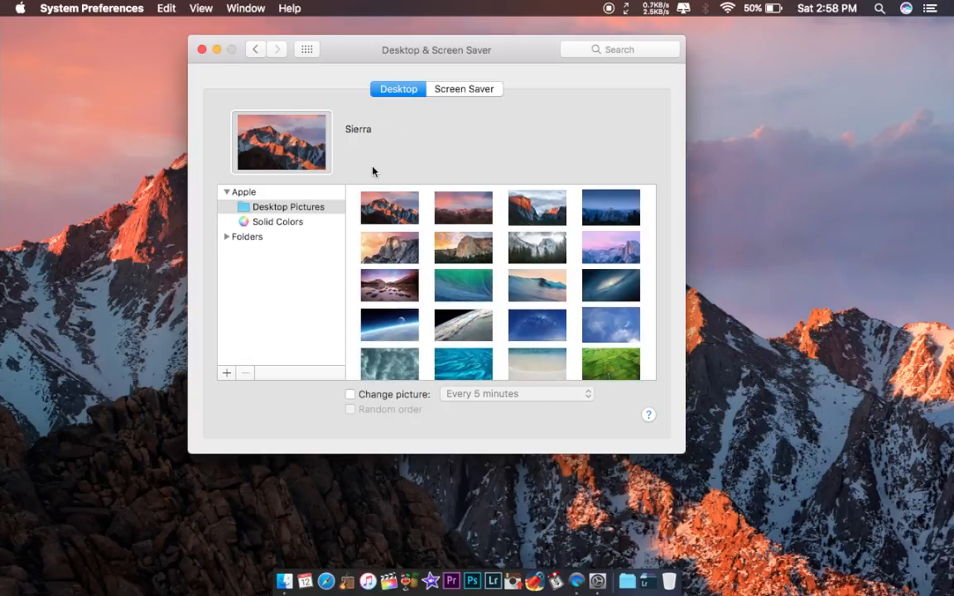
pyautogui.scroll(-5, 434, 277)
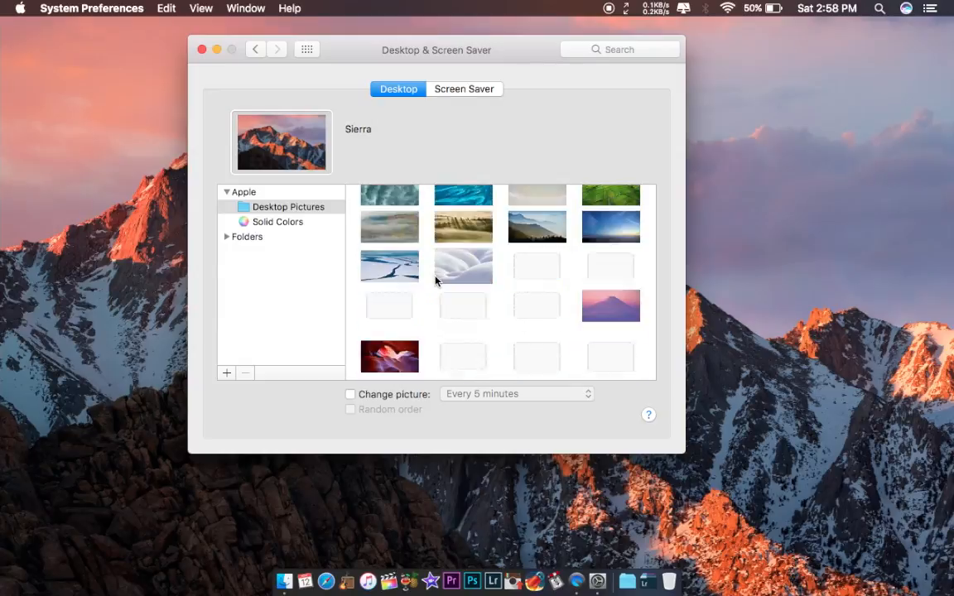
pyautogui.scroll(5, 455, 314)
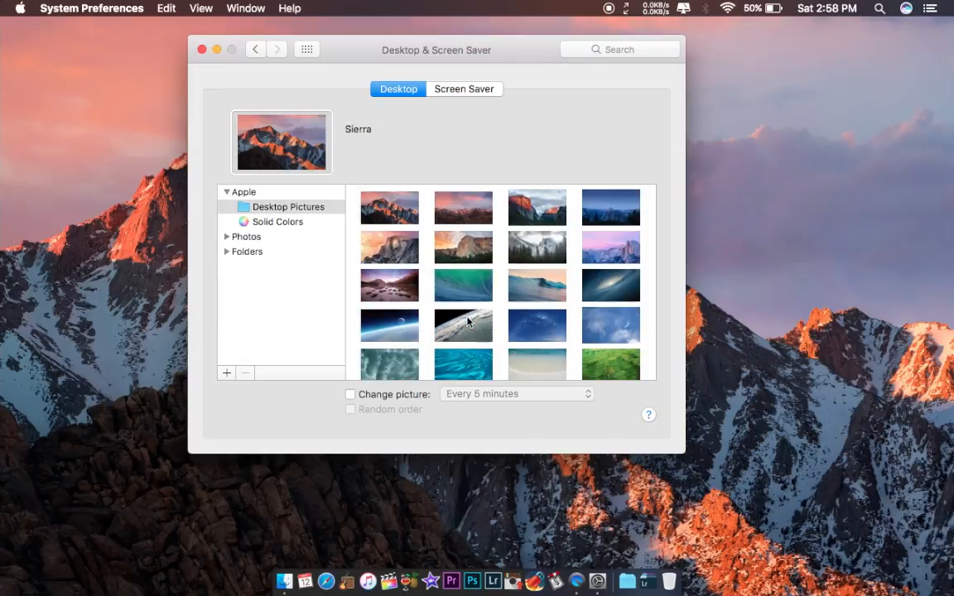
# Step: Choose the Sierra mountain desktop picture and turn on picture changing every 5 minutes, without random order
pyautogui.click(412, 202)
pyautogui.click(348, 396)
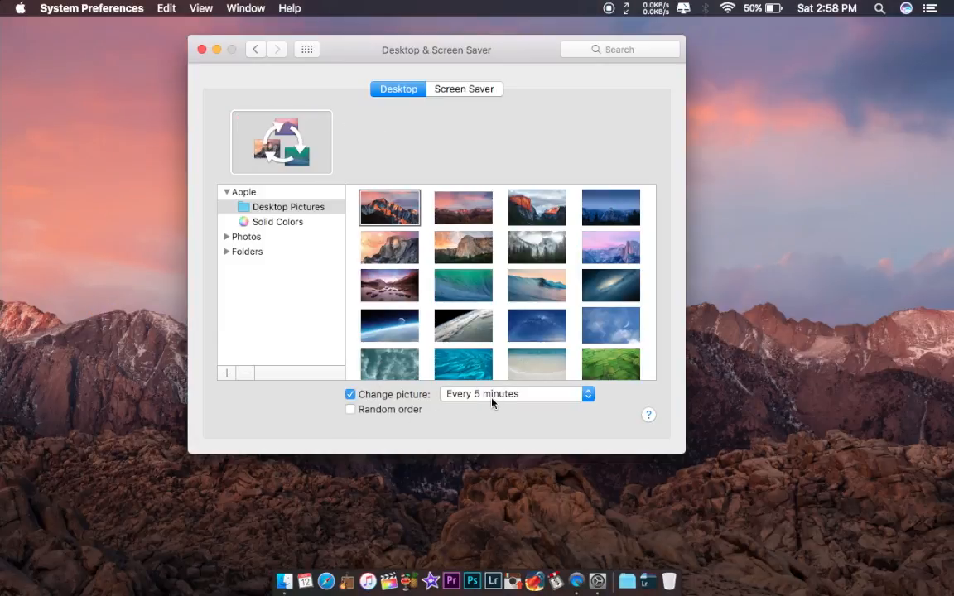
pyautogui.click(494, 397)
pyautogui.click(352, 411)
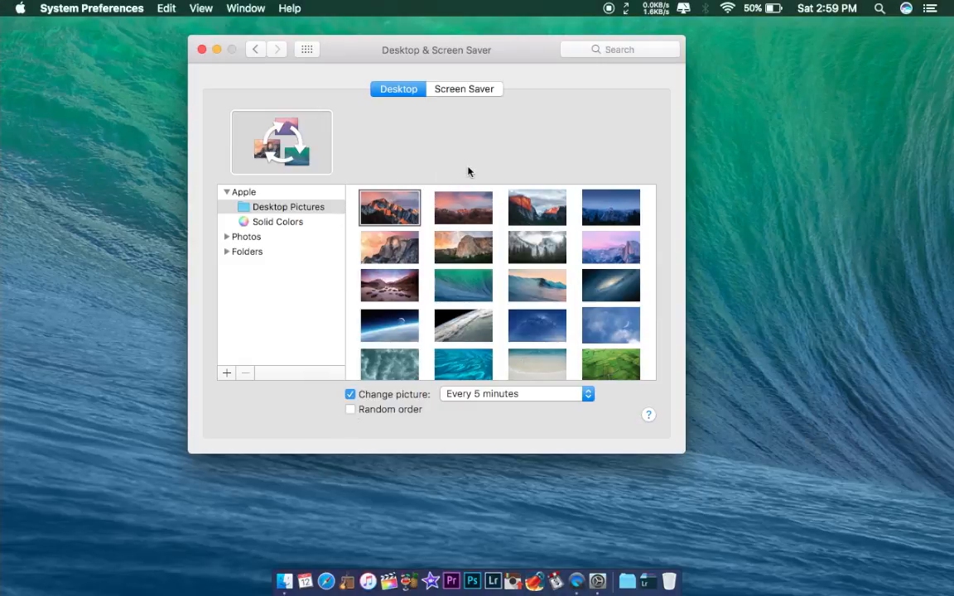
# Step: Try the Folders and Photos collections as desktop picture sources, and return to Apple's Desktop Pictures
pyautogui.click(245, 252)
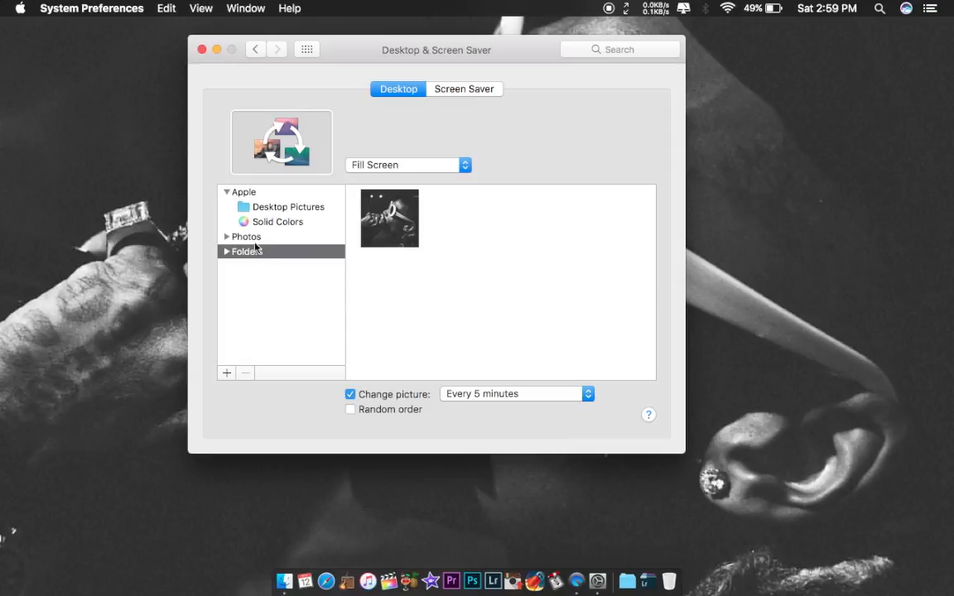
pyautogui.click(240, 238)
pyautogui.scroll(-15, 485, 299)
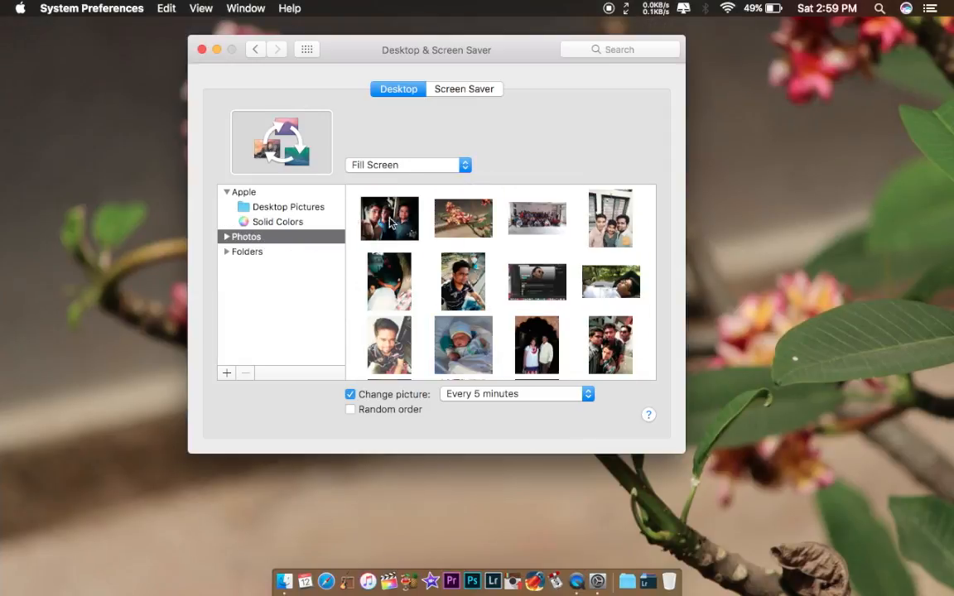
pyautogui.click(300, 207)
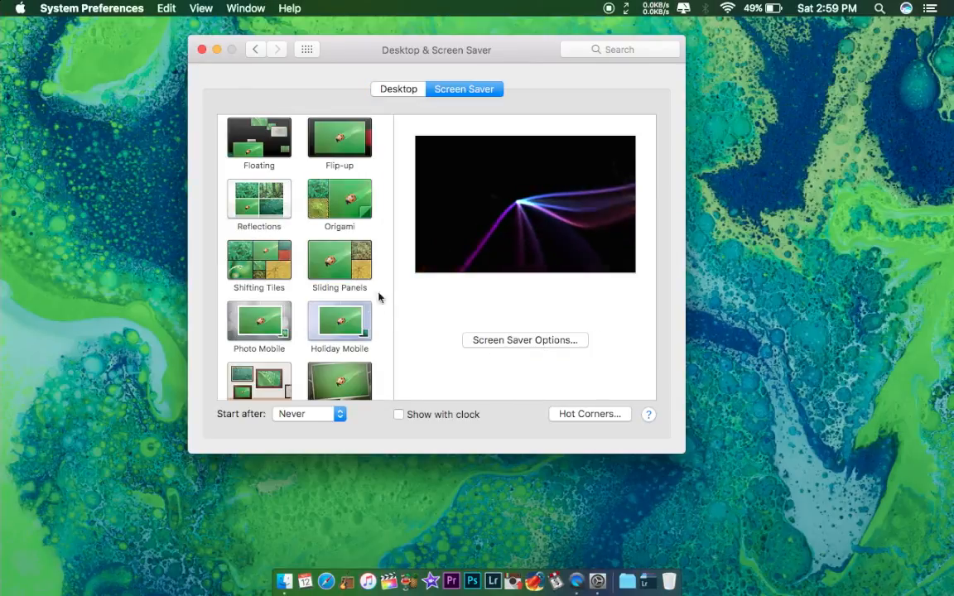
# Step: Browse the screen savers and view the start delay choices, keeping Never
pyautogui.scroll(-2, 369, 278)
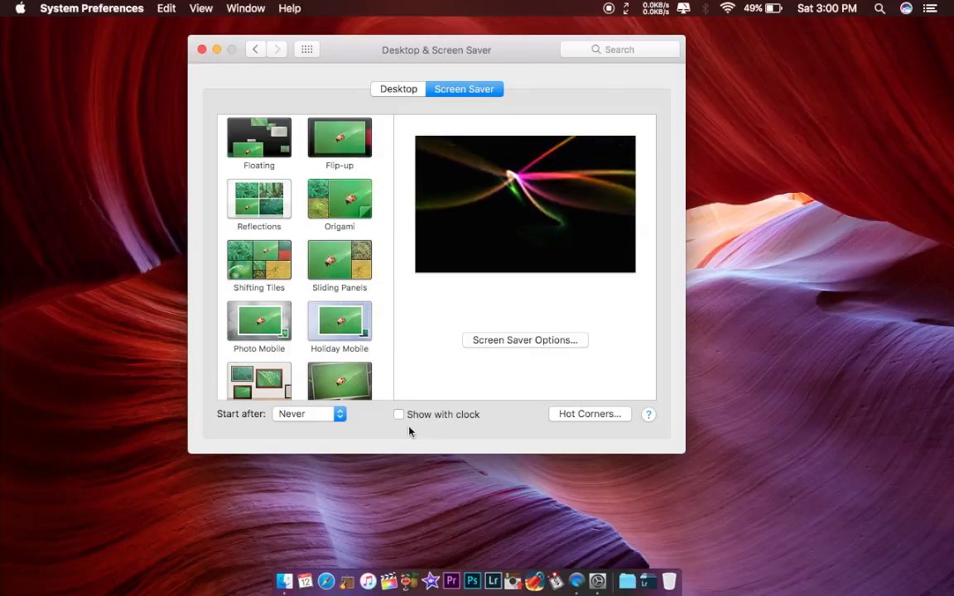
pyautogui.click(325, 416)
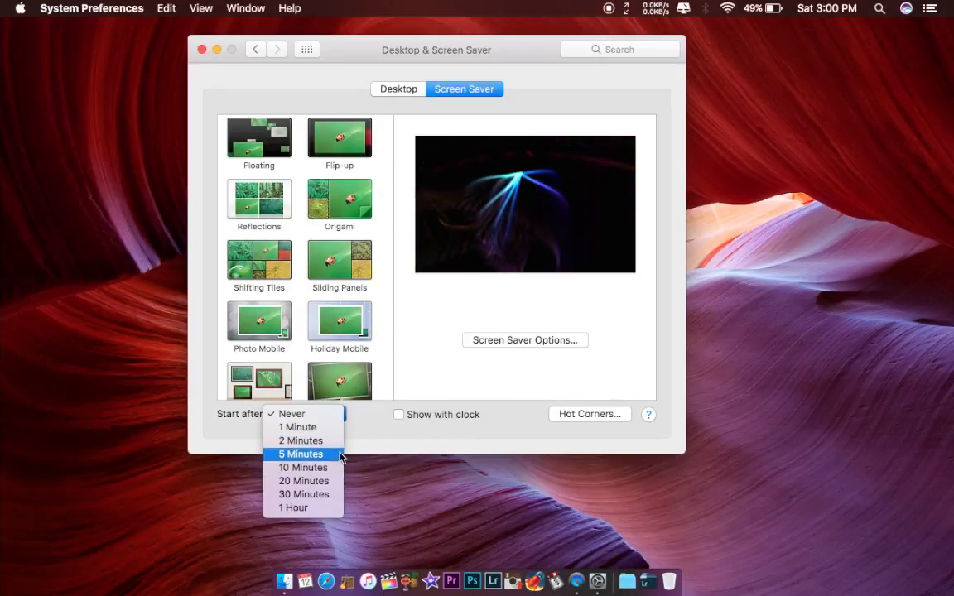
pyautogui.click(362, 443)
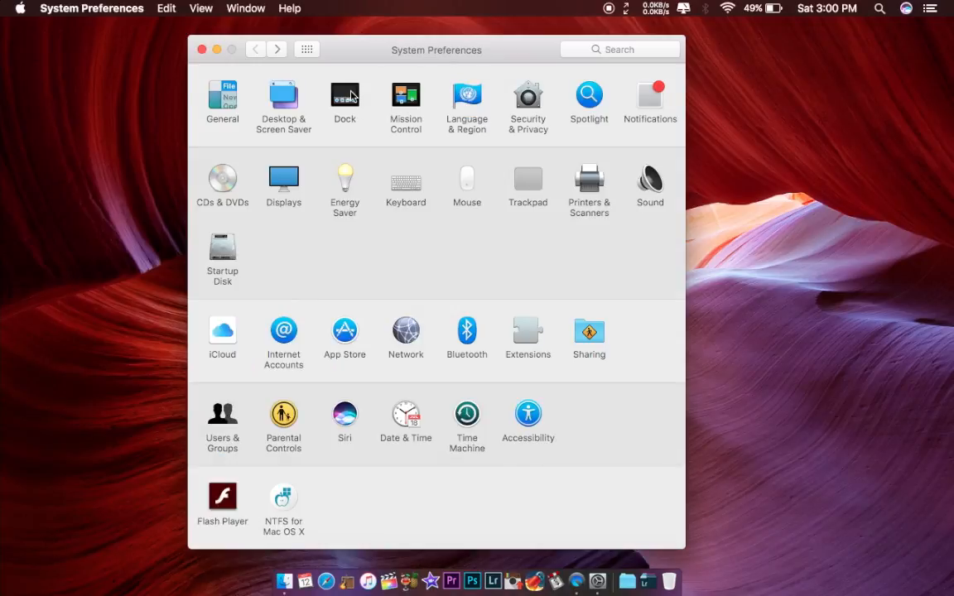
# Step: Open the Dock settings, try larger Dock sizes, and leave the size close to Small
pyautogui.click(352, 96)
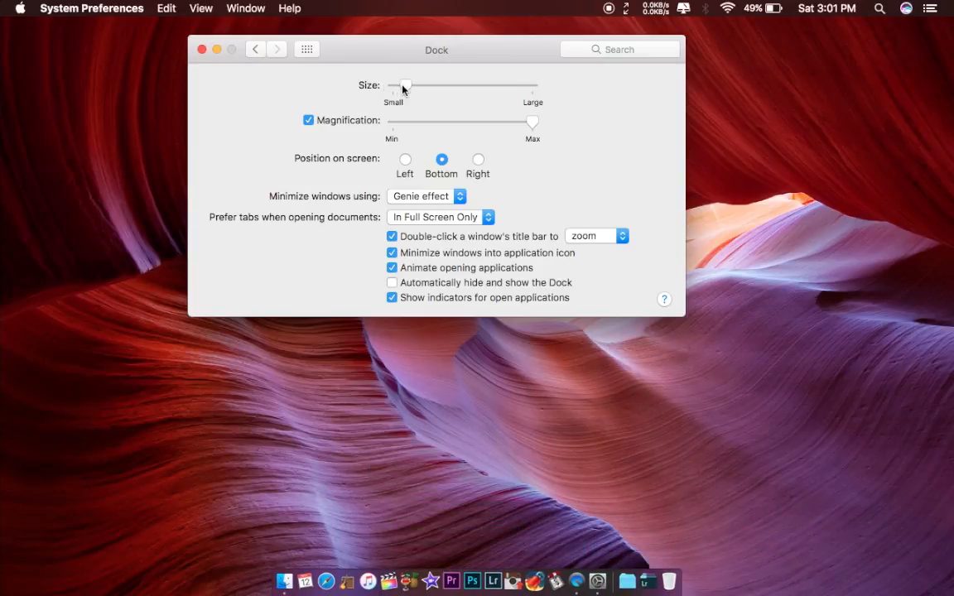
pyautogui.moveTo(405, 86); pyautogui.dragTo(445, 86)
pyautogui.moveTo(529, 91); pyautogui.dragTo(406, 98)
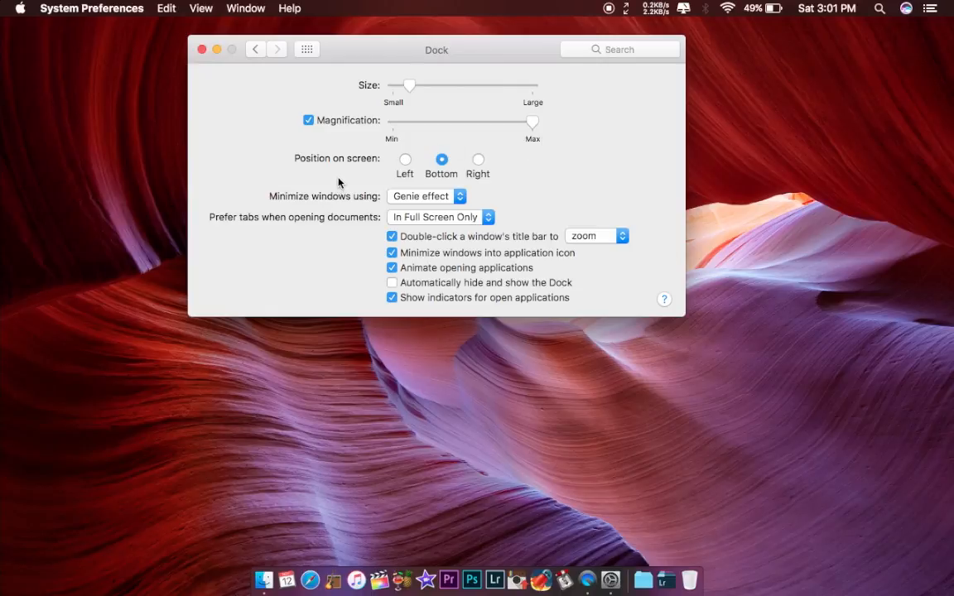
# Step: Try the Left and Right positions for the Dock and return it to Bottom
pyautogui.click(405, 159)
pyautogui.click(441, 159)
pyautogui.click(478, 159)
pyautogui.click(442, 159)
# Step: View the choices for the minimize effect and document tabs, keeping Genie effect and In Full Screen Only
pyautogui.click(431, 197)
pyautogui.click(267, 222)
pyautogui.click(393, 219)
pyautogui.click(449, 219)
# Step: Switch to Safari to test zooming and restoring its window from the title bar, and quit Safari
pyautogui.click(311, 563)
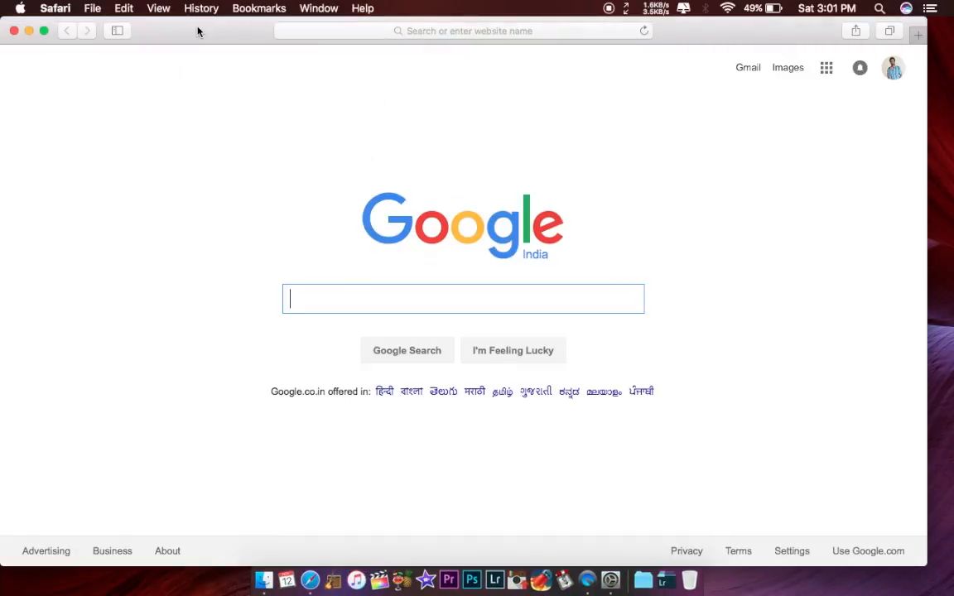
pyautogui.doubleClick(197, 28)
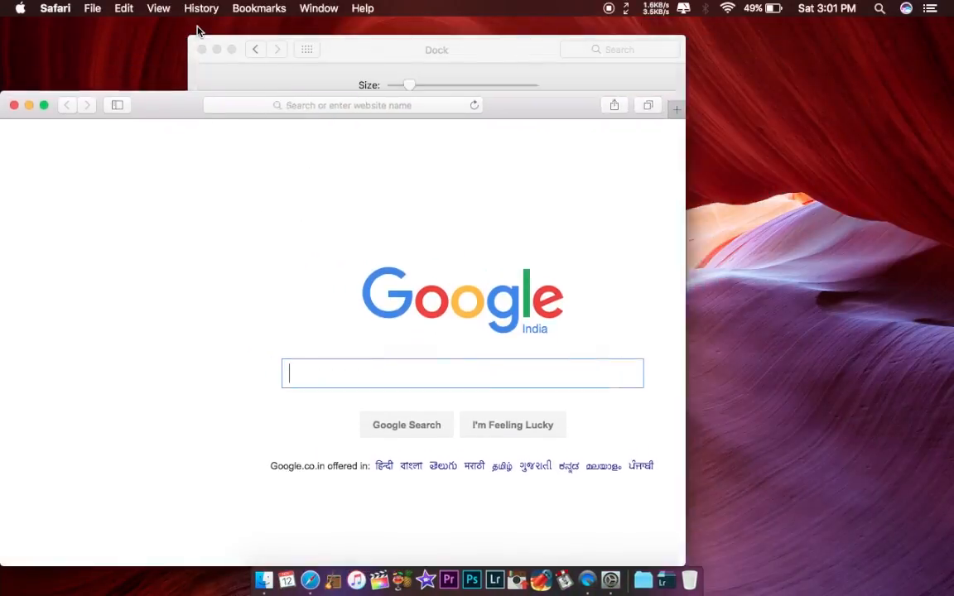
pyautogui.moveTo(154, 135); pyautogui.dragTo(304, 251)
pyautogui.doubleClick(303, 250)
pyautogui.doubleClick(307, 250)
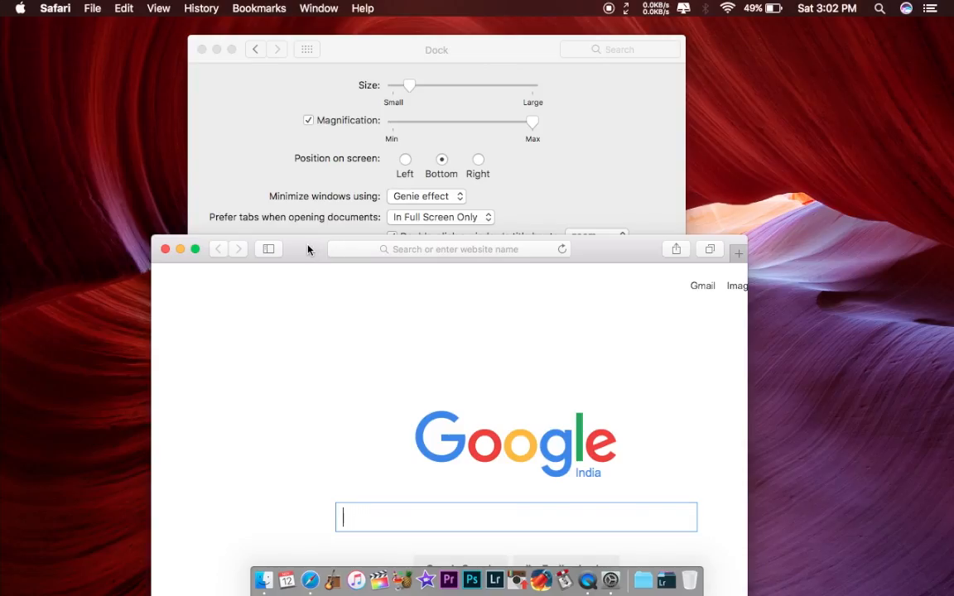
pyautogui.click(53, 8)
pyautogui.click(113, 183)
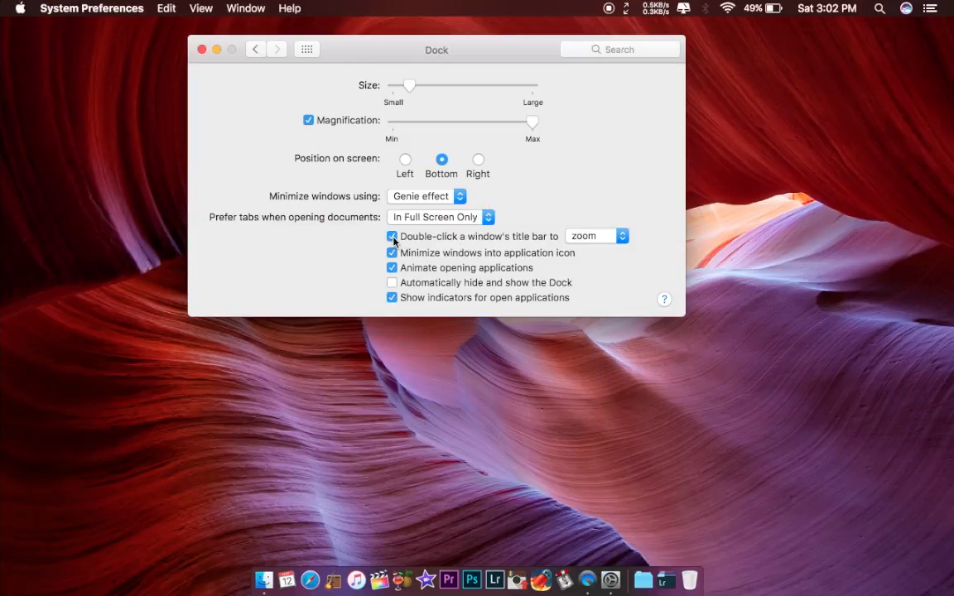
# Step: View the actions available for double-clicking a window's title bar, keeping zoom
pyautogui.click(610, 238)
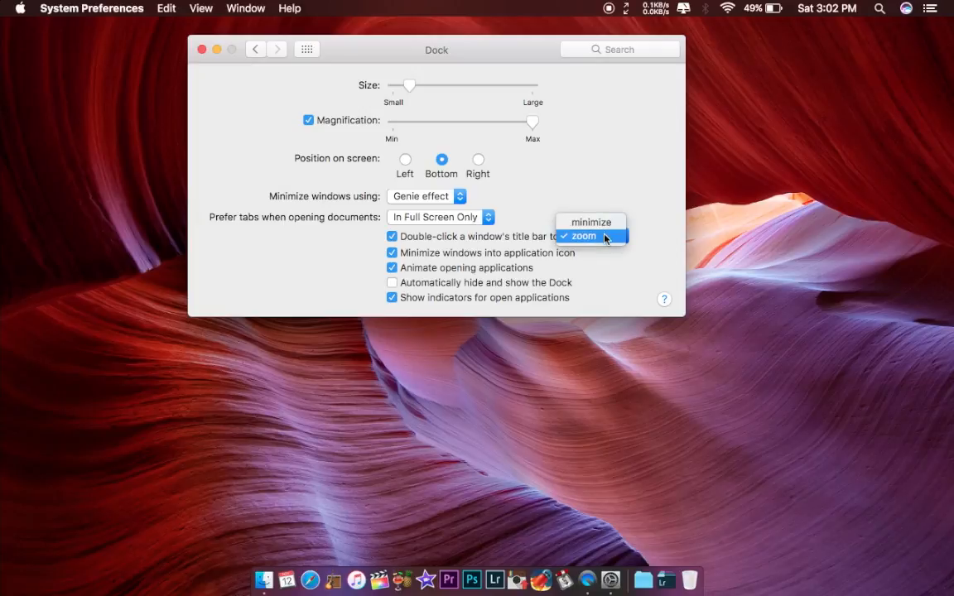
pyautogui.click(605, 237)
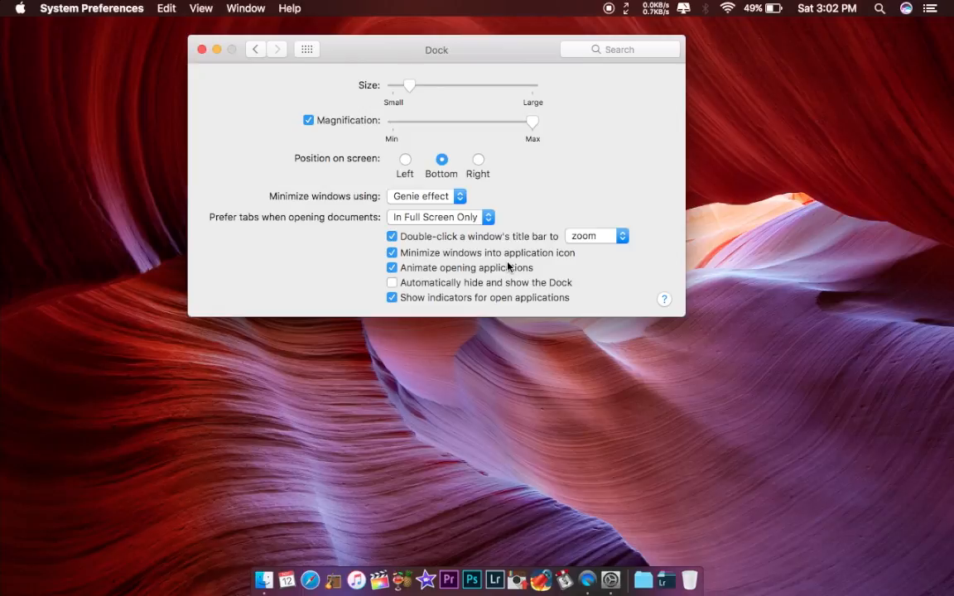
# Step: Minimize and restore the preferences window with Minimize windows into application icon on and off, leaving the option on
pyautogui.click(218, 51)
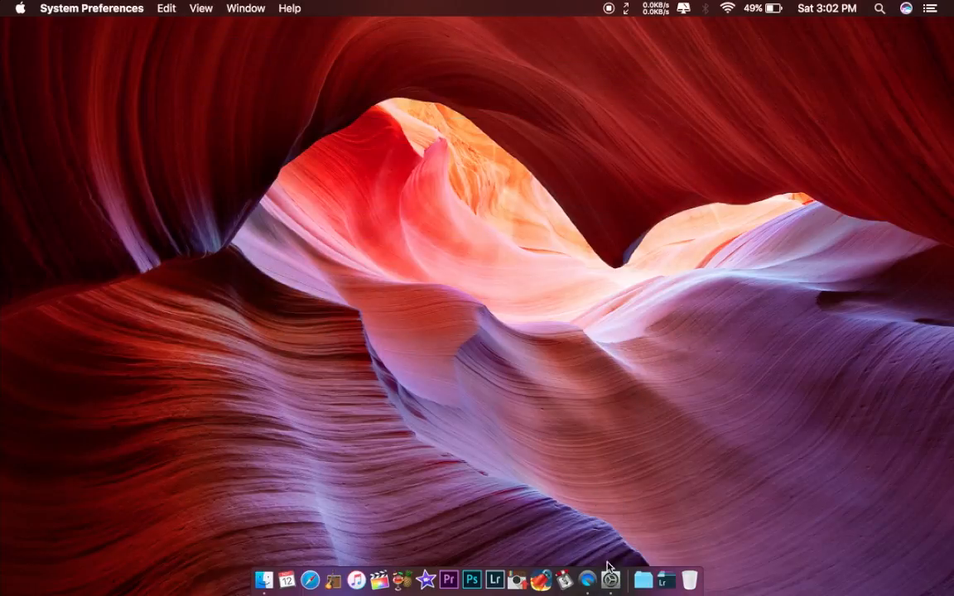
pyautogui.click(611, 579)
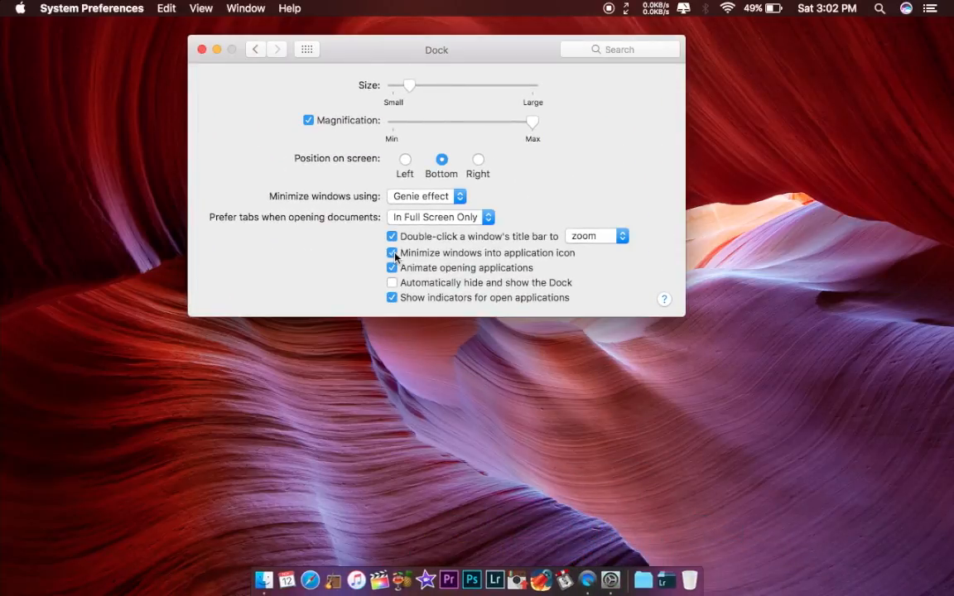
pyautogui.click(392, 253)
pyautogui.click(218, 50)
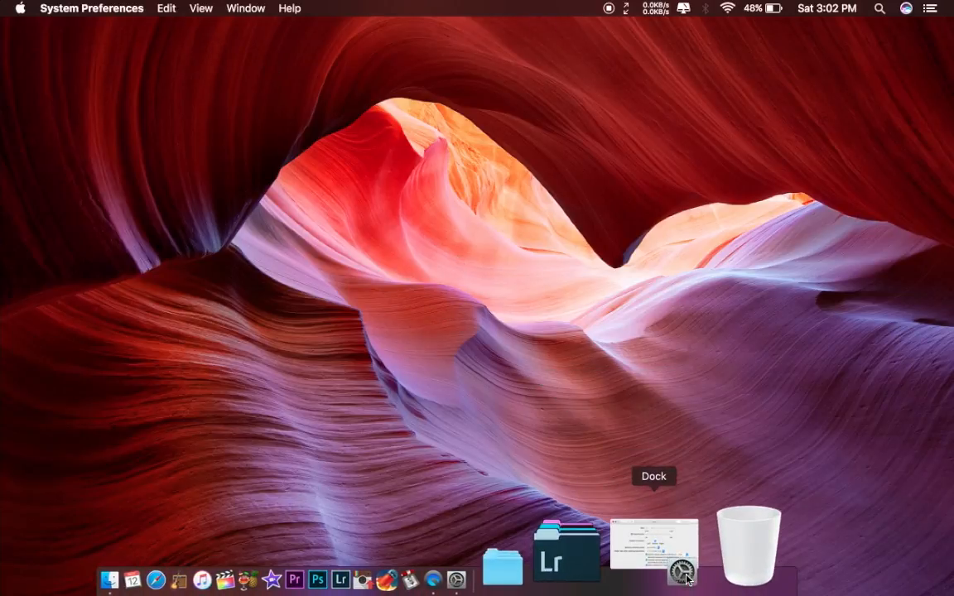
pyautogui.click(686, 577)
pyautogui.click(391, 252)
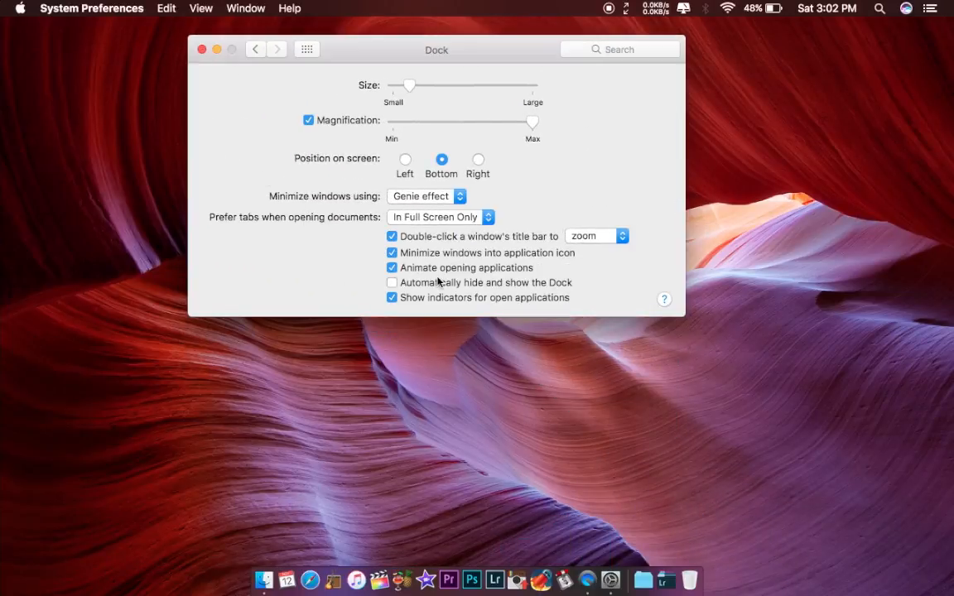
# Step: Toggle Animate opening applications while opening and quitting Safari to compare the launch animation, leaving the option on
pyautogui.click(391, 268)
pyautogui.click(392, 267)
pyautogui.click(313, 573)
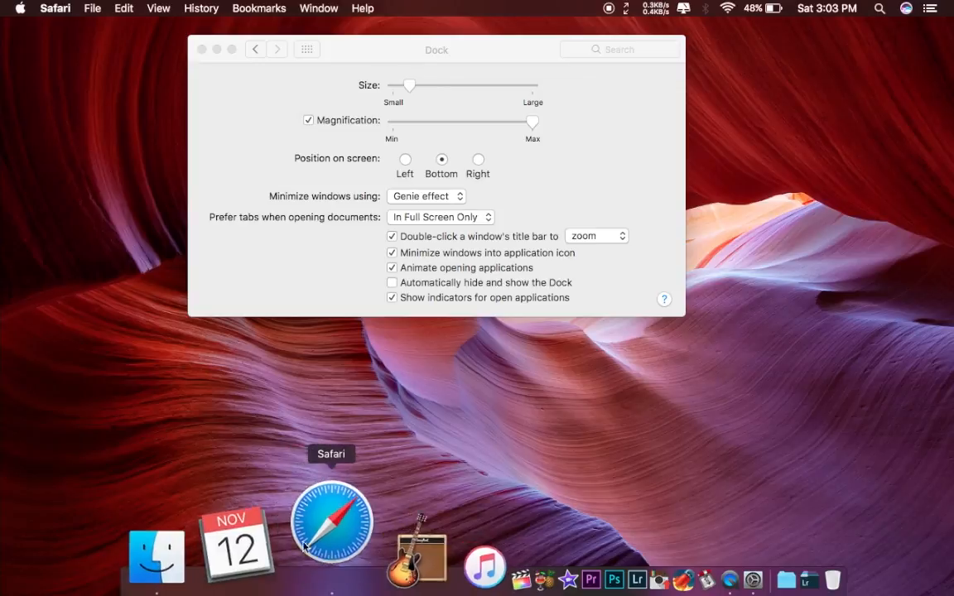
pyautogui.click(55, 8)
pyautogui.click(142, 184)
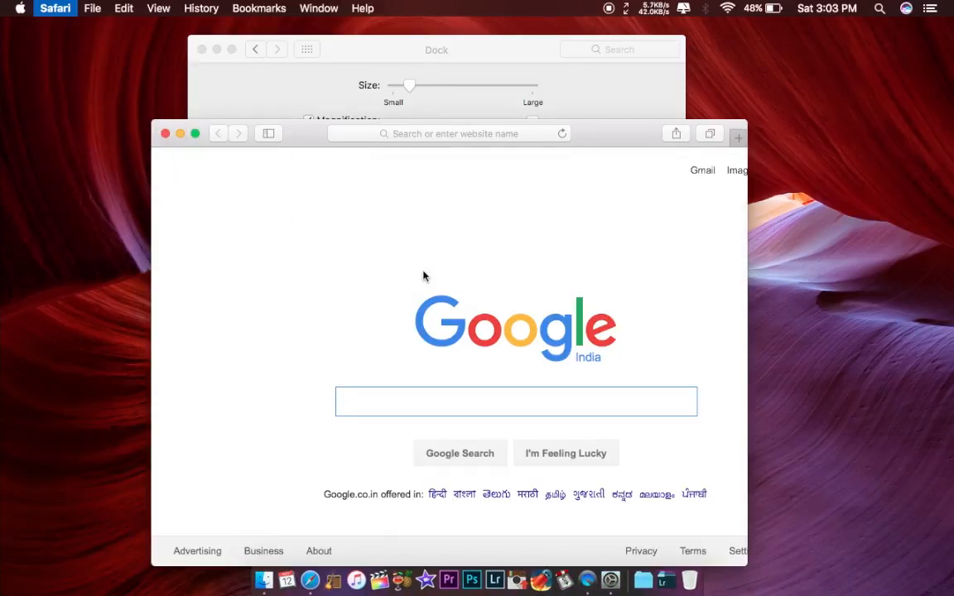
pyautogui.click(391, 267)
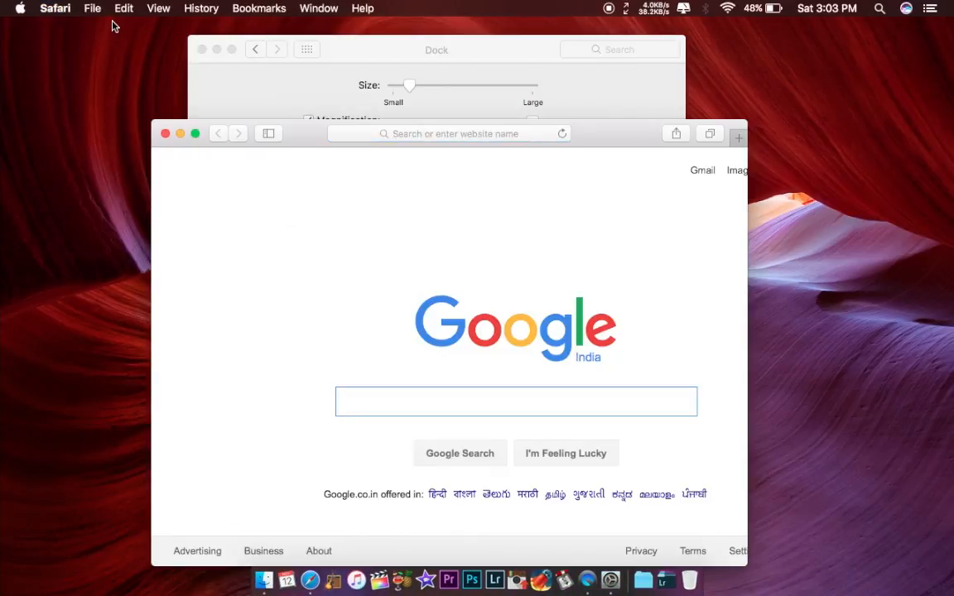
pyautogui.click(38, 5)
pyautogui.click(101, 184)
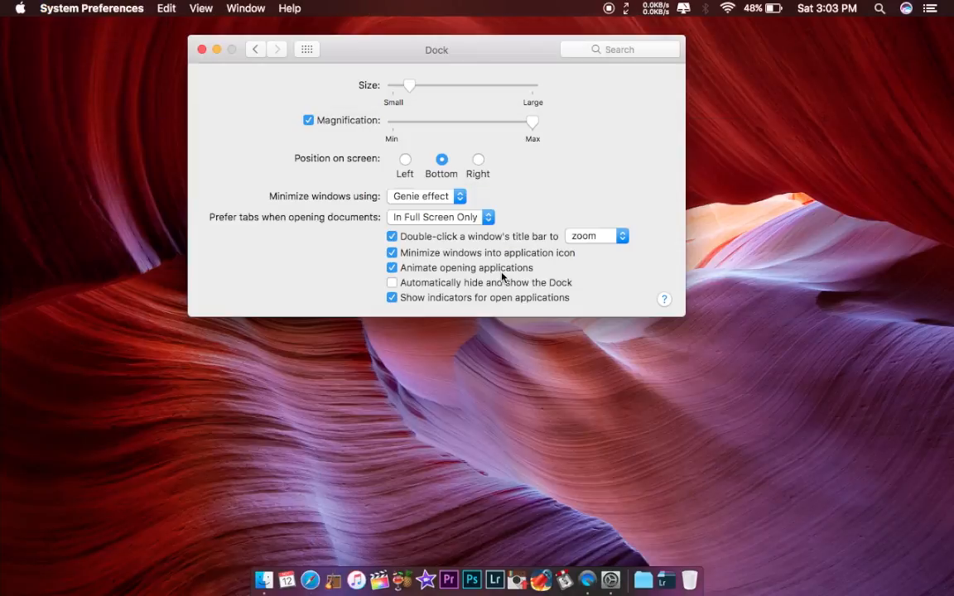
# Step: Turn on automatic hiding of the Dock, reveal the hidden Dock, and turn the option back off
pyautogui.click(472, 284)
pyautogui.moveTo(446, 592)
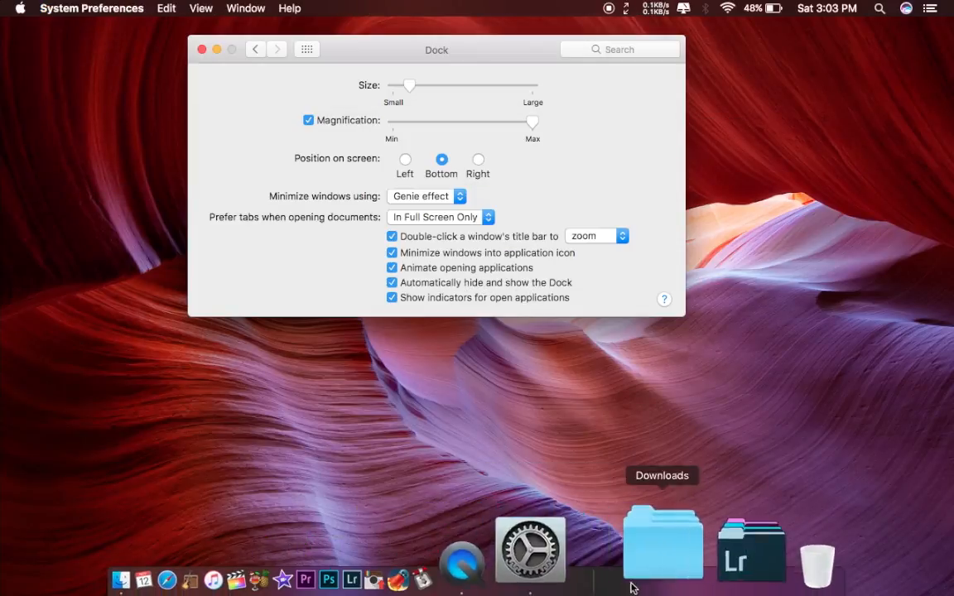
pyautogui.click(472, 283)
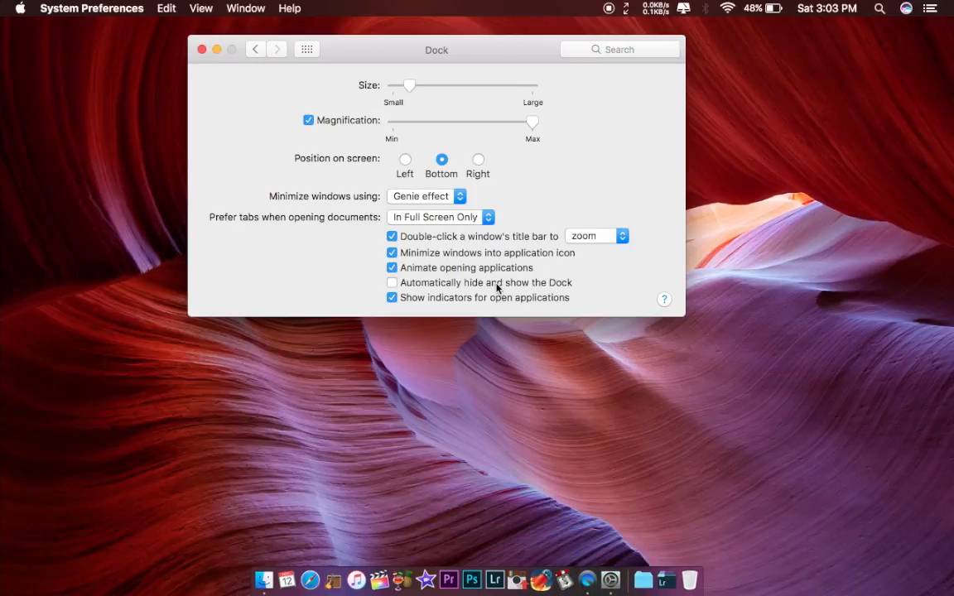
# Step: Open the Mission Control settings to view the options, and return to the preferences overview
pyautogui.press('super+l')
pyautogui.click(404, 96)
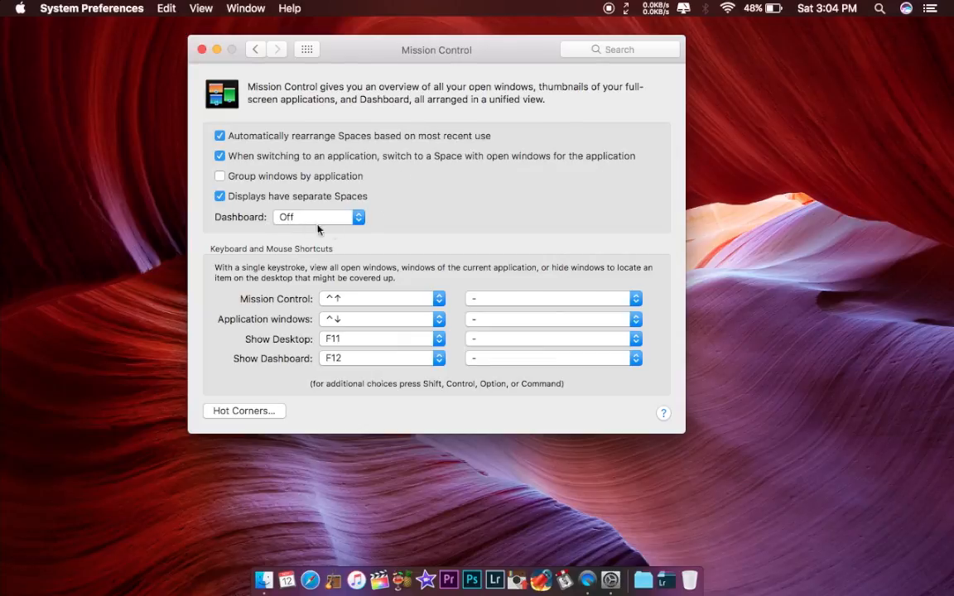
pyautogui.press('super+l')
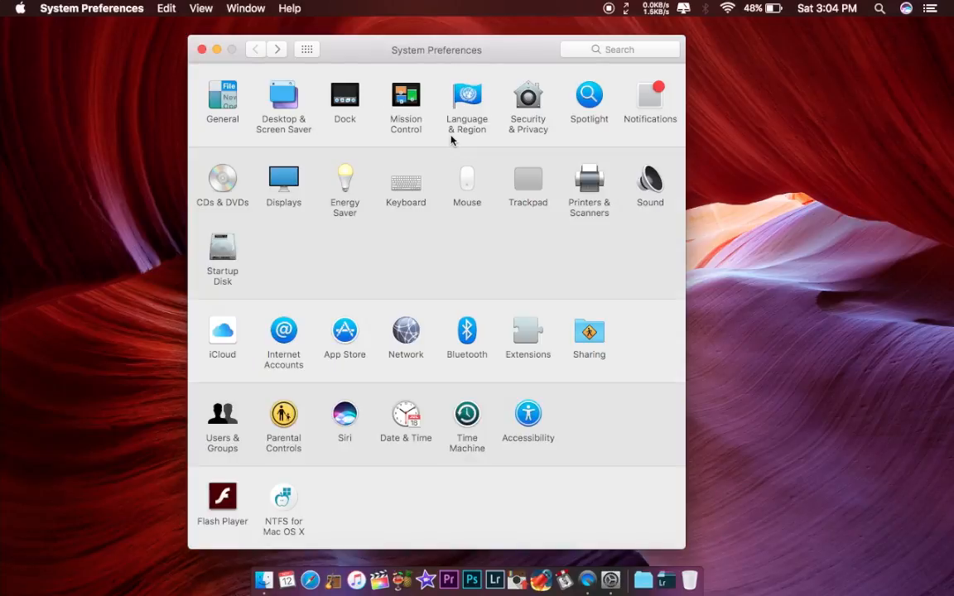
# Step: Open Language & Region and view the choices for region and first day of week, keeping India and Sunday
pyautogui.click(468, 133)
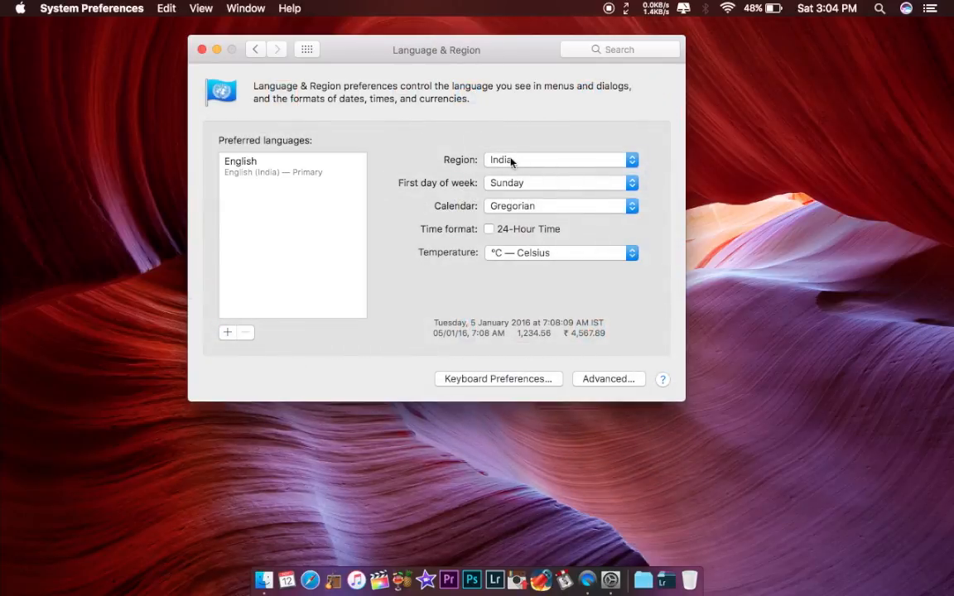
pyautogui.click(514, 160)
pyautogui.click(491, 159)
pyautogui.click(512, 183)
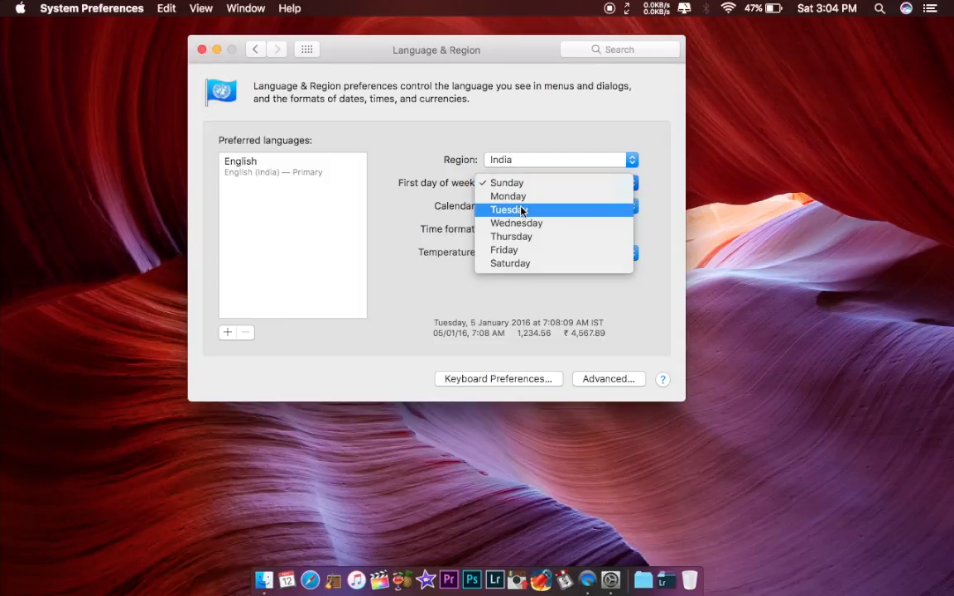
pyautogui.click(558, 188)
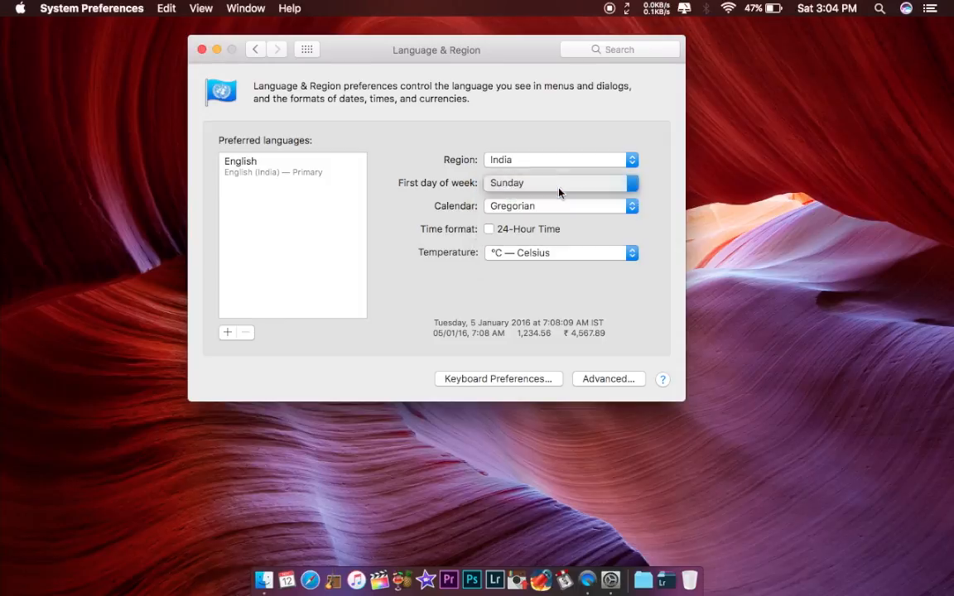
# Step: Set the calendar to Indian National and view the temperature units, keeping Celsius, before returning to the preferences overview
pyautogui.click(519, 209)
pyautogui.click(520, 209)
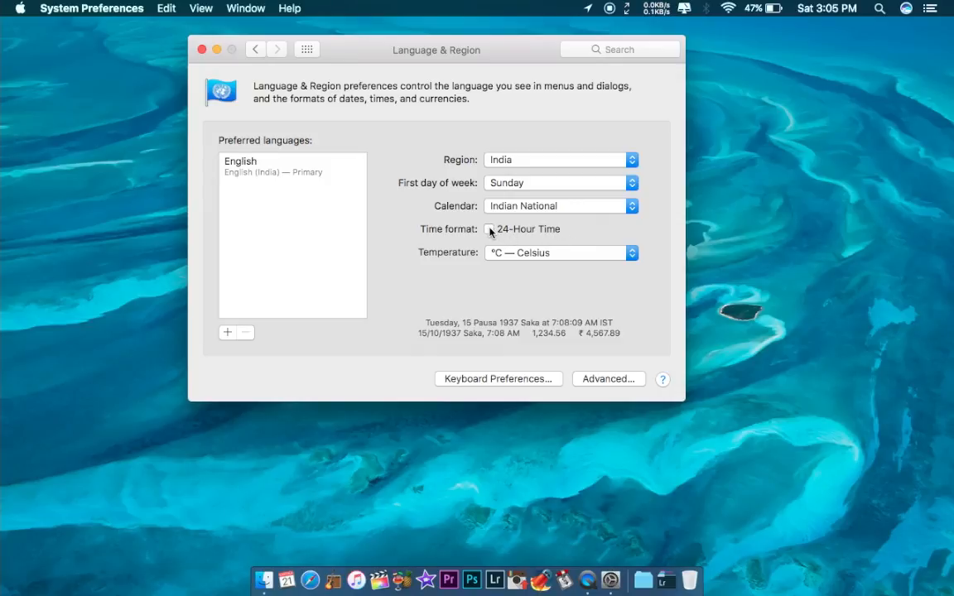
pyautogui.click(543, 254)
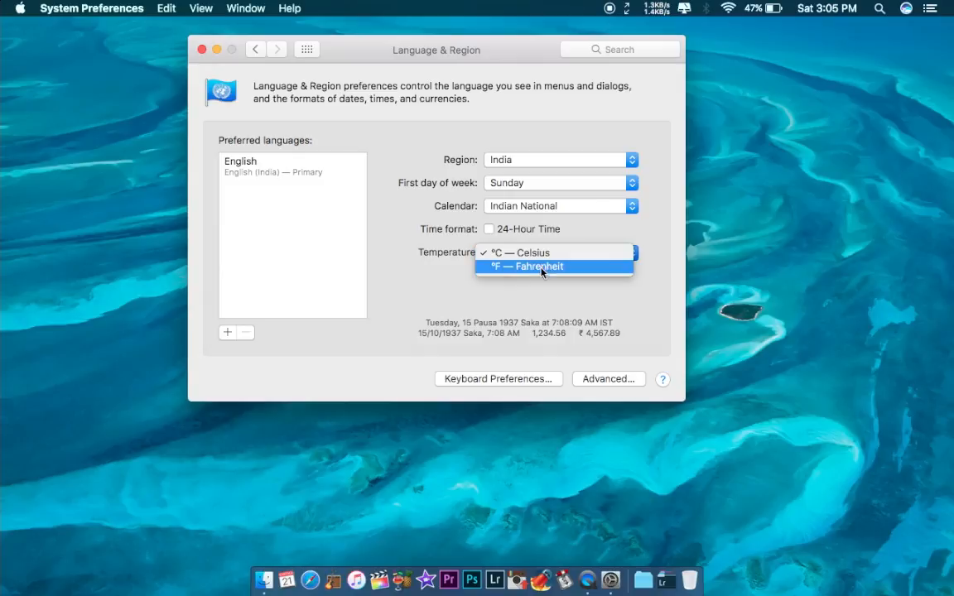
pyautogui.click(471, 292)
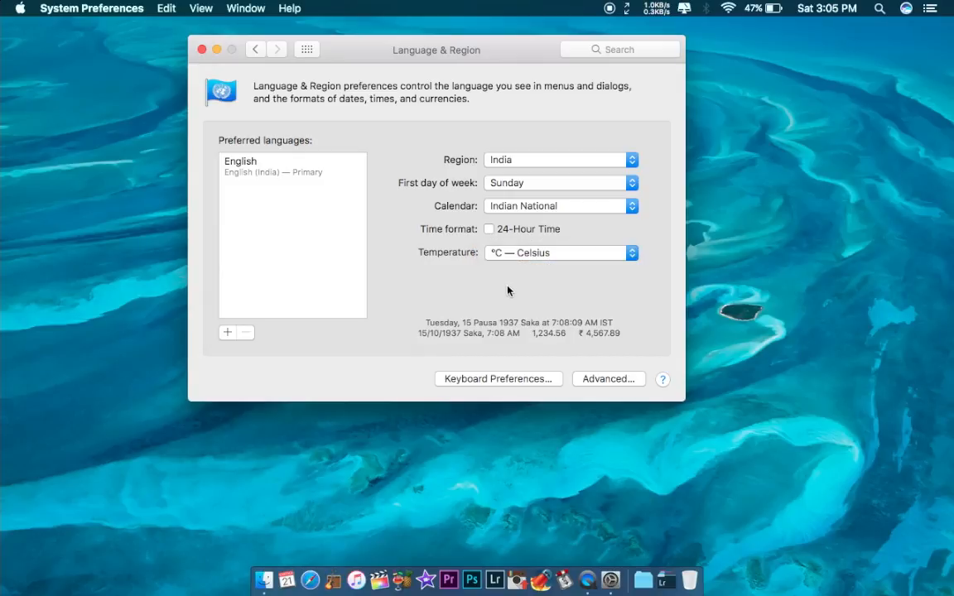
pyautogui.click(256, 50)
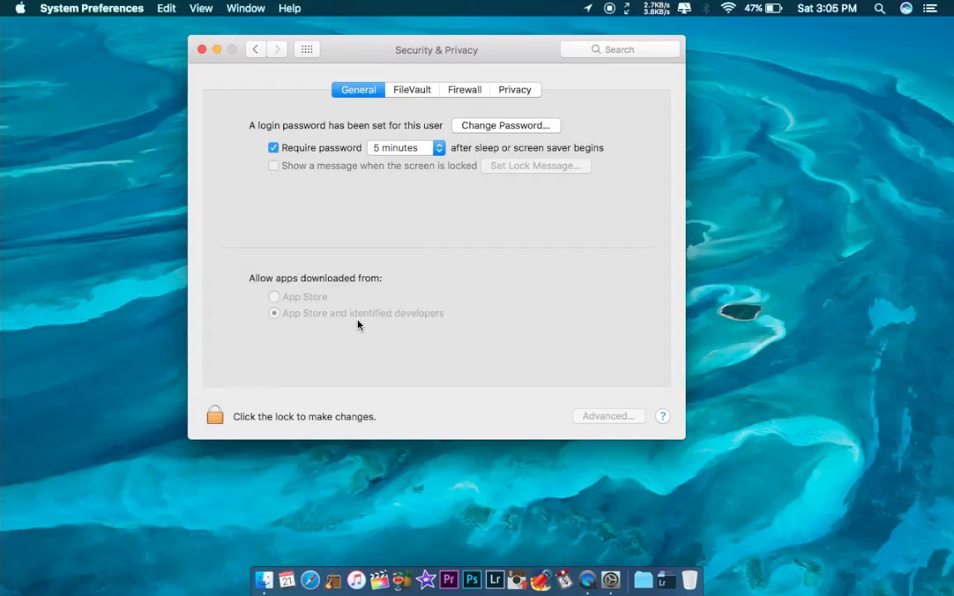
# Step: Unlock the Security & Privacy settings with the account password and allow apps from the App Store and identified developers
pyautogui.click(216, 418)
pyautogui.write('••••••••••')
pyautogui.press('Return')
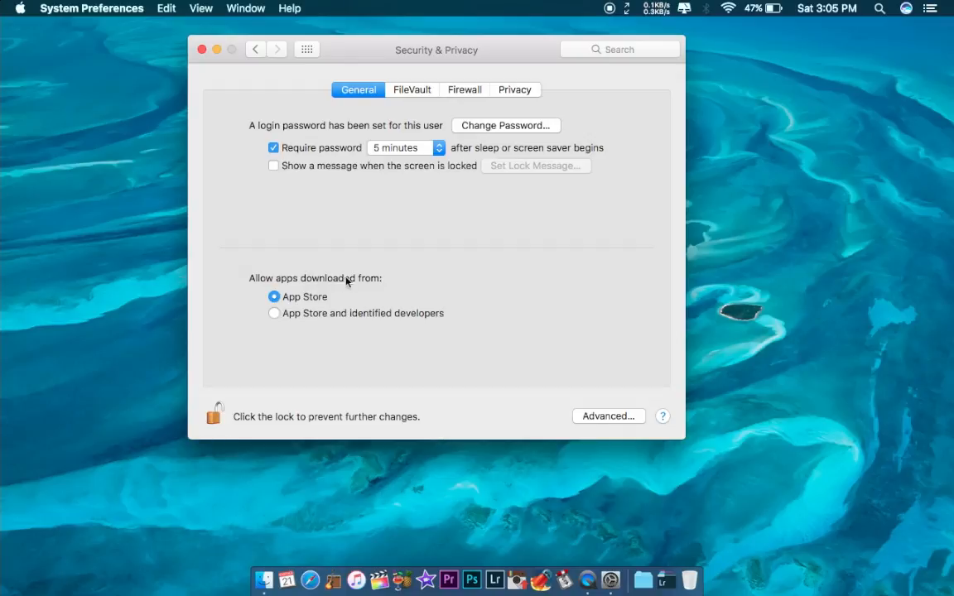
pyautogui.click(274, 315)
# Step: View the delay choices for requiring a password, keeping 5 minutes, and look at the FileVault, Firewall and Privacy settings
pyautogui.click(401, 149)
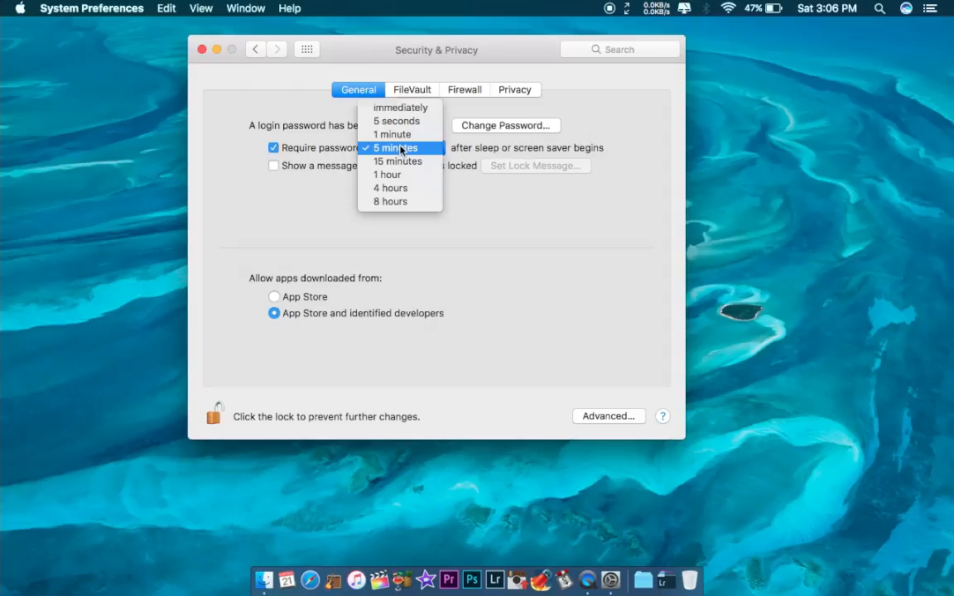
pyautogui.click(401, 148)
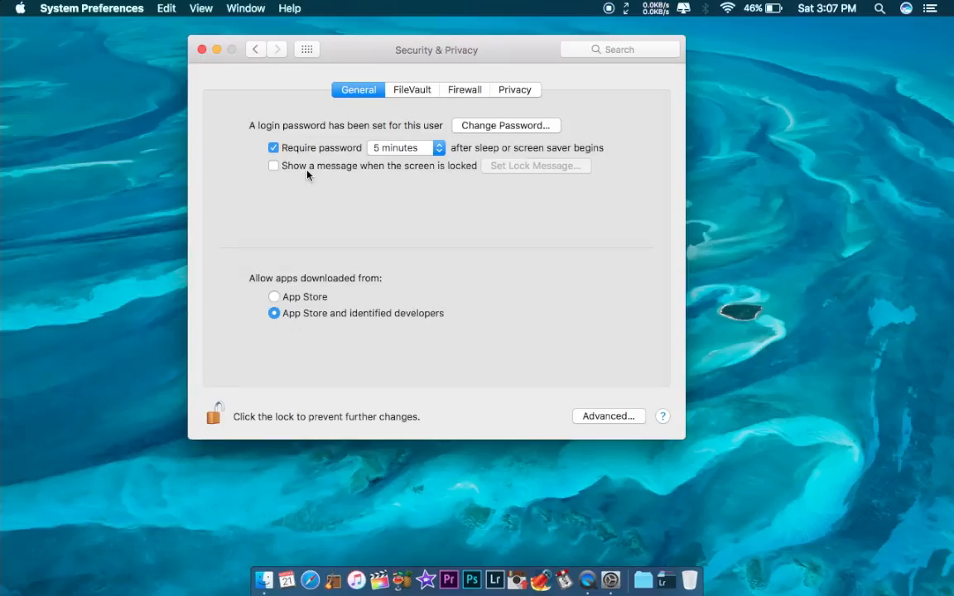
pyautogui.click(409, 90)
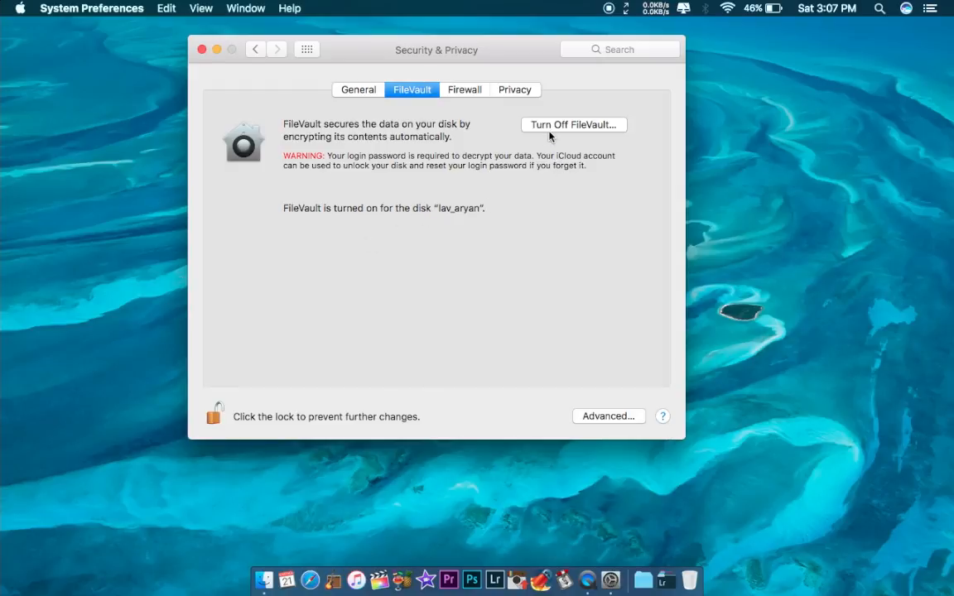
pyautogui.click(469, 91)
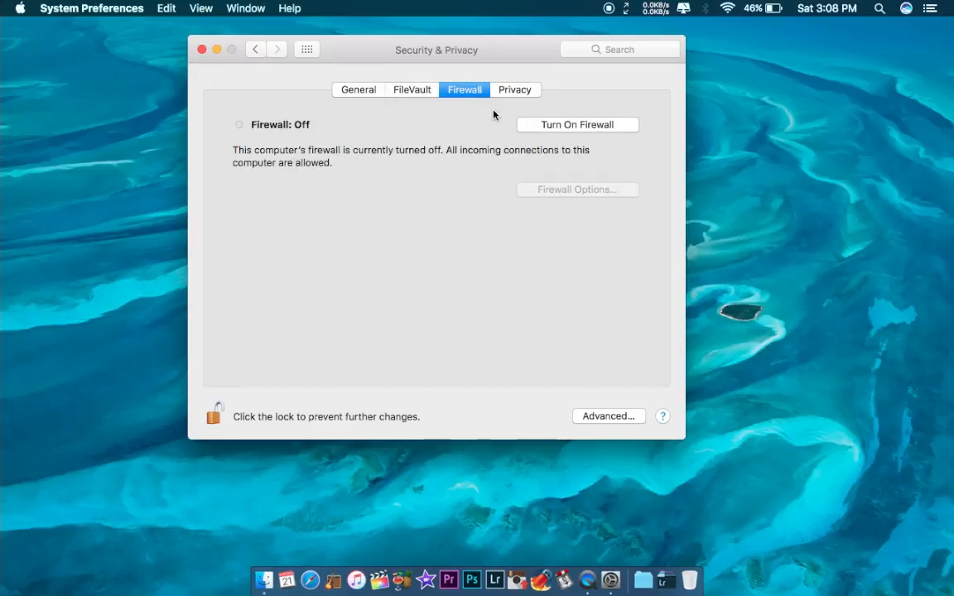
pyautogui.click(532, 92)
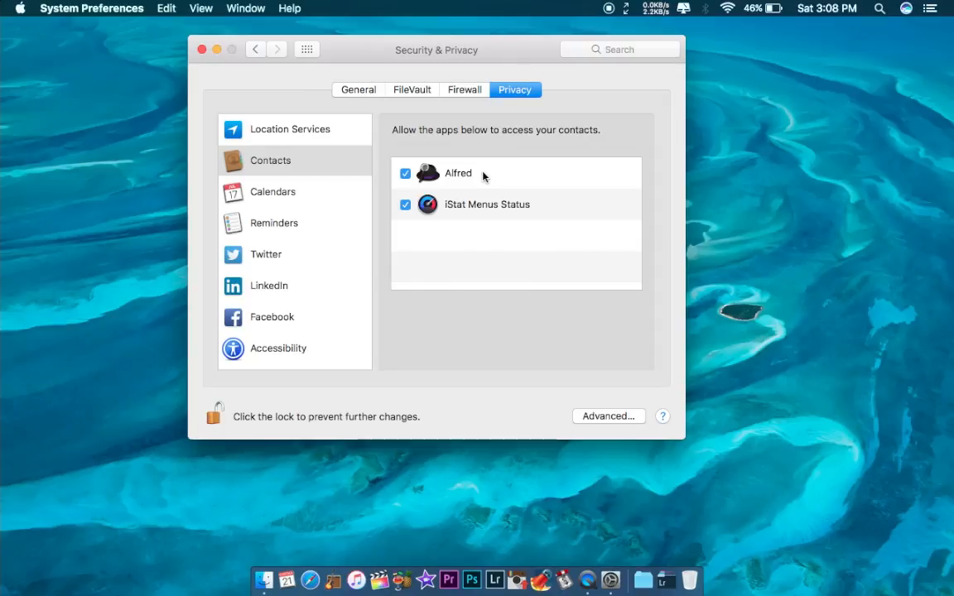
# Step: Show the iStat Menus network details and the Alfred search box, closing each one
pyautogui.click(659, 10)
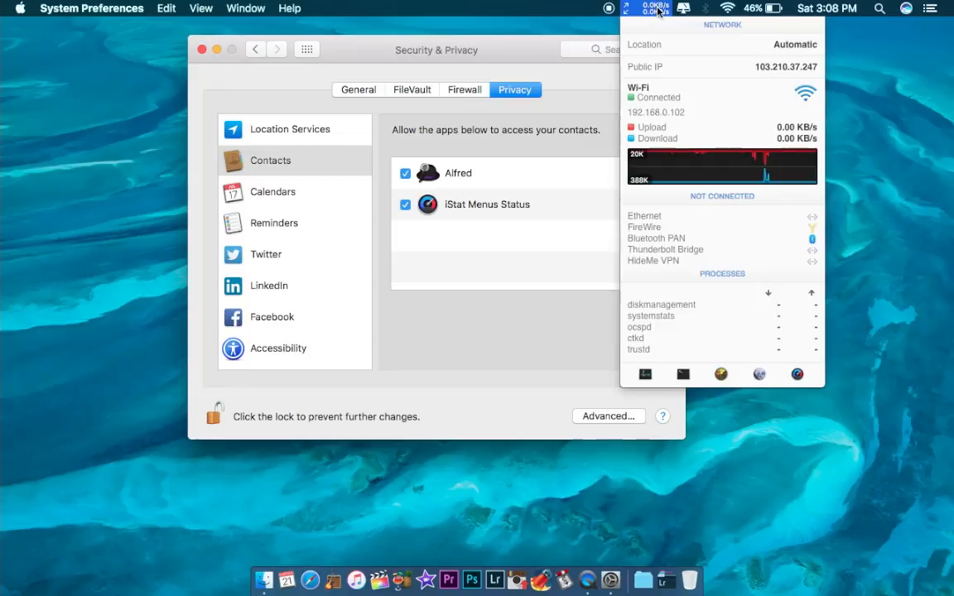
pyautogui.click(590, 168)
pyautogui.hotkey('alt', 'space')
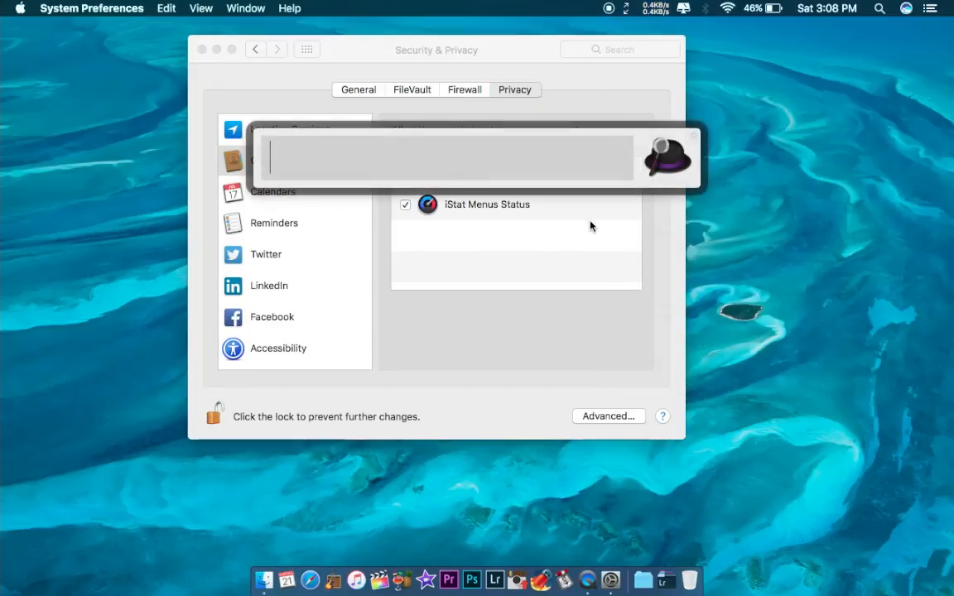
pyautogui.press('Escape')
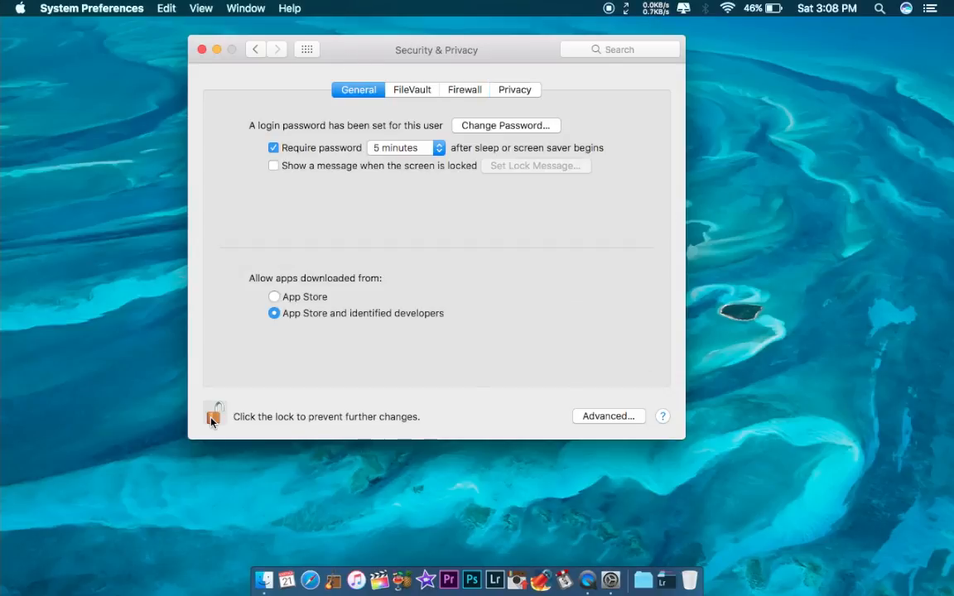
# Step: Lock the Security & Privacy settings, show and cancel the unlock prompt, and return to the preferences overview
pyautogui.click(213, 418)
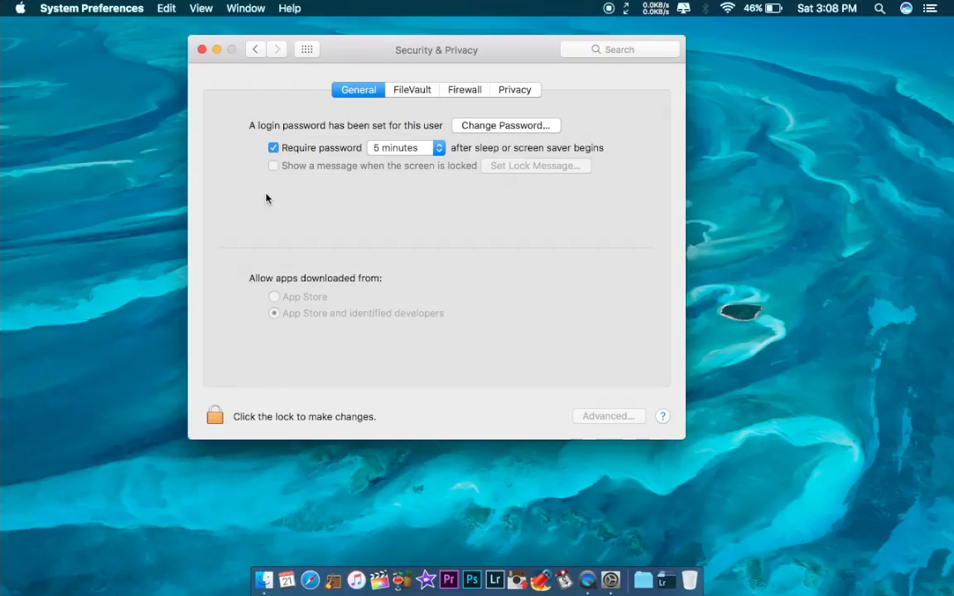
pyautogui.click(215, 416)
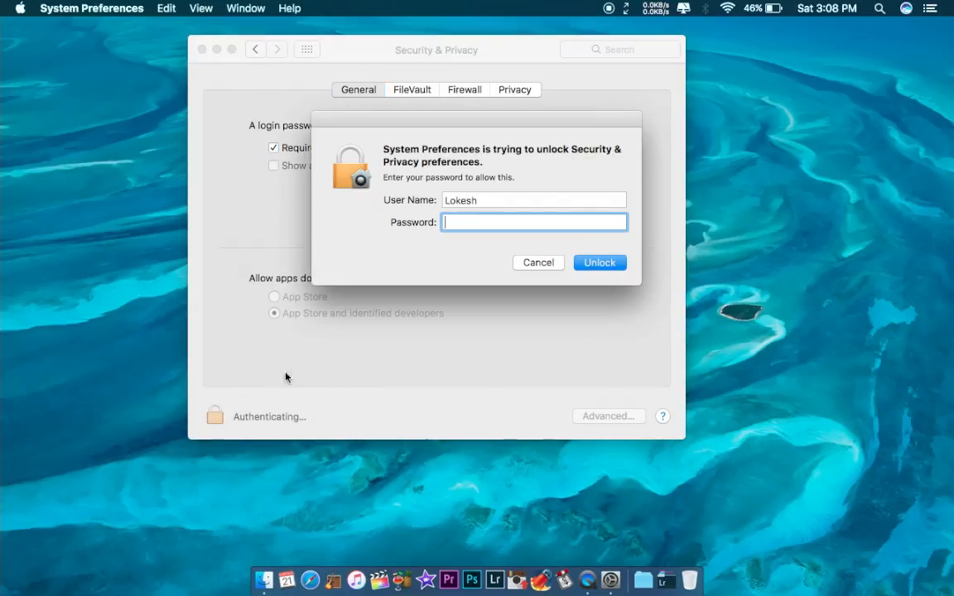
pyautogui.click(537, 262)
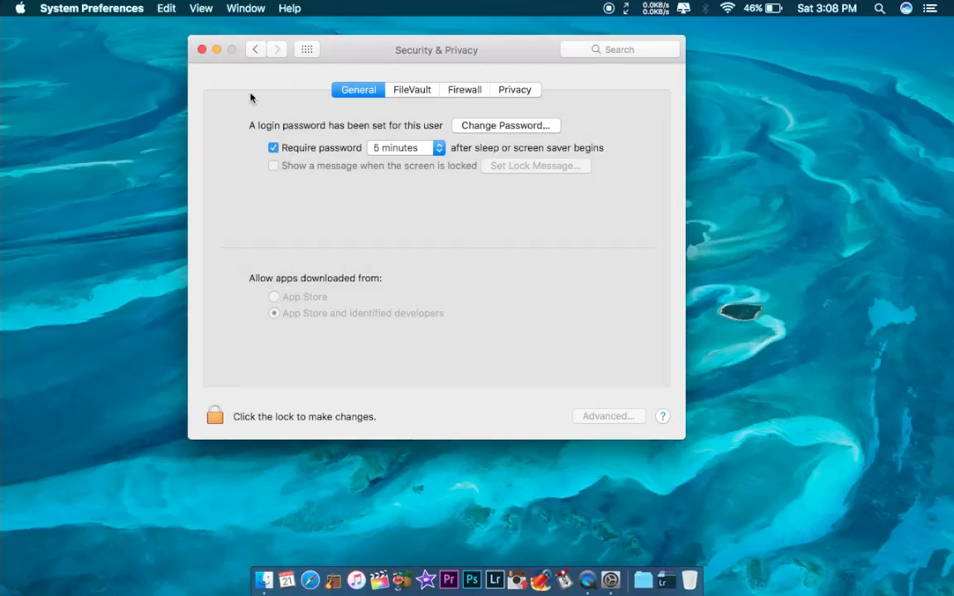
pyautogui.click(252, 49)
pyautogui.click(278, 50)
pyautogui.click(255, 49)
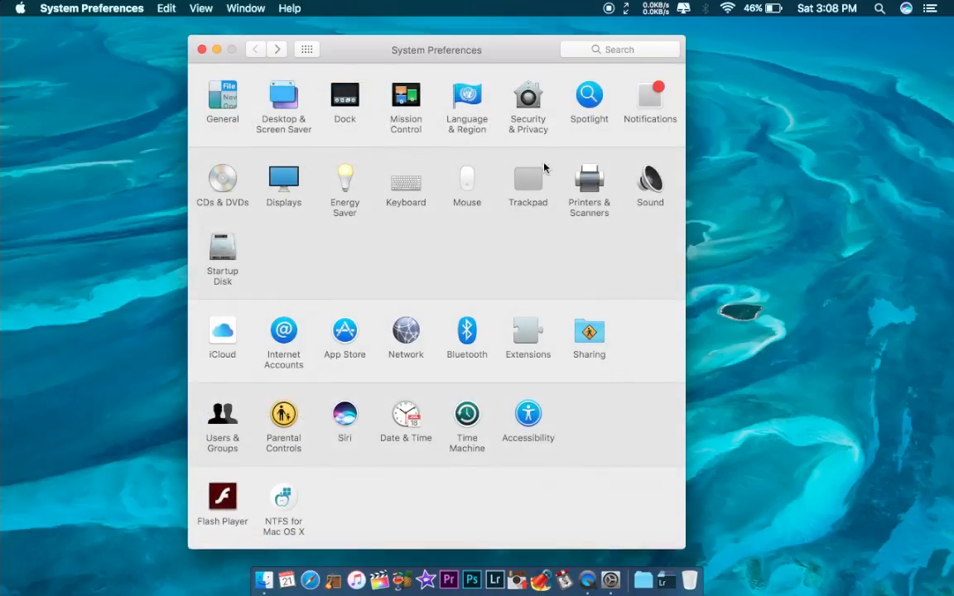
# Step: Open the Spotlight settings and look through the search result categories and the Privacy section
pyautogui.click(591, 110)
pyautogui.scroll(-3, 447, 298)
pyautogui.scroll(3, 443, 312)
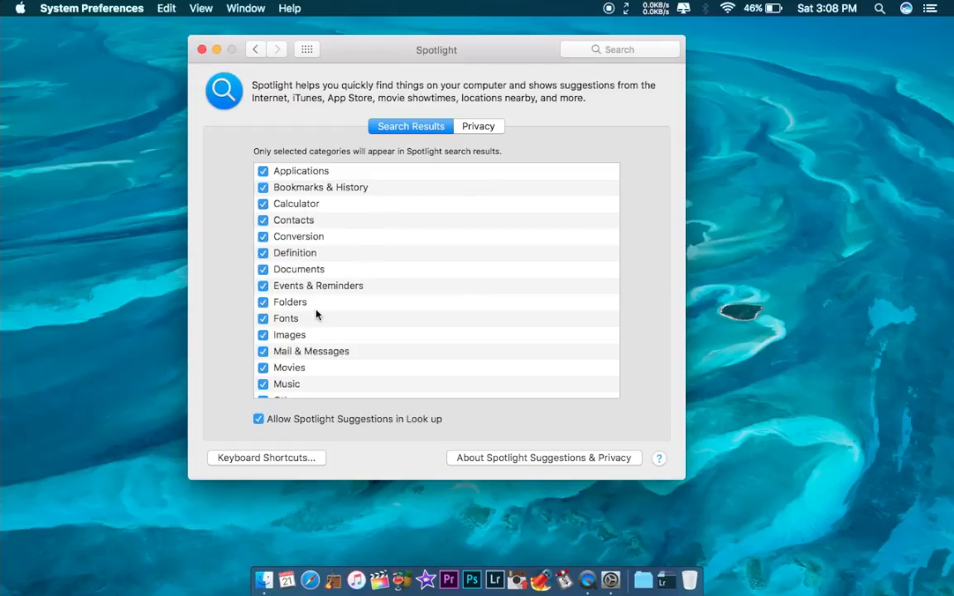
pyautogui.scroll(-3, 311, 310)
pyautogui.scroll(1, 295, 269)
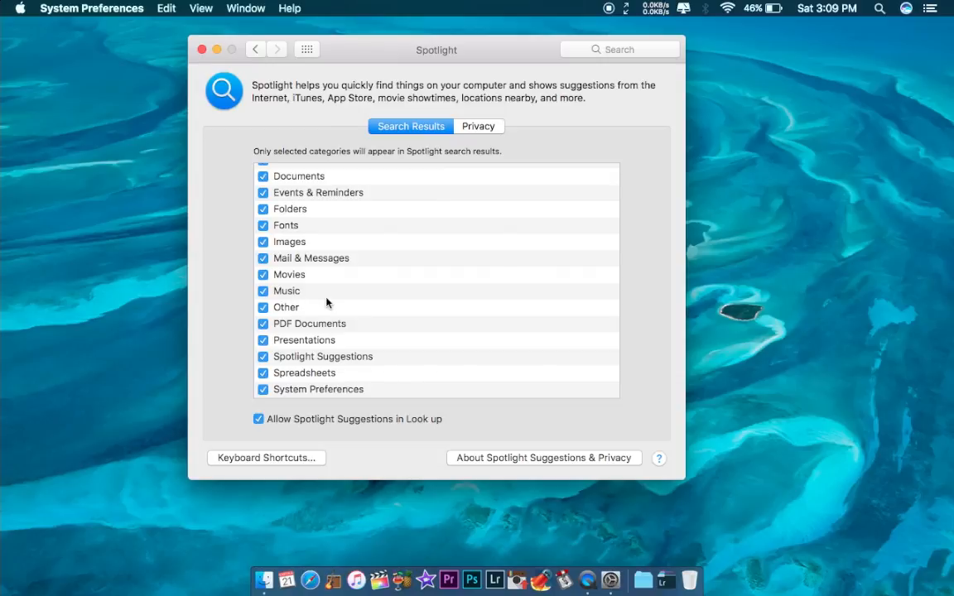
pyautogui.scroll(3, 325, 290)
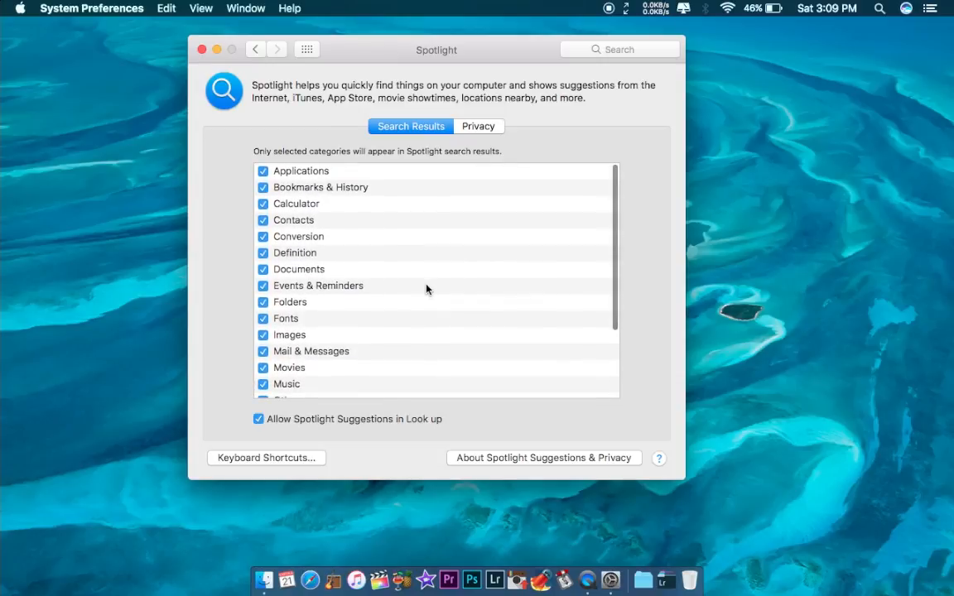
pyautogui.scroll(-5, 271, 273)
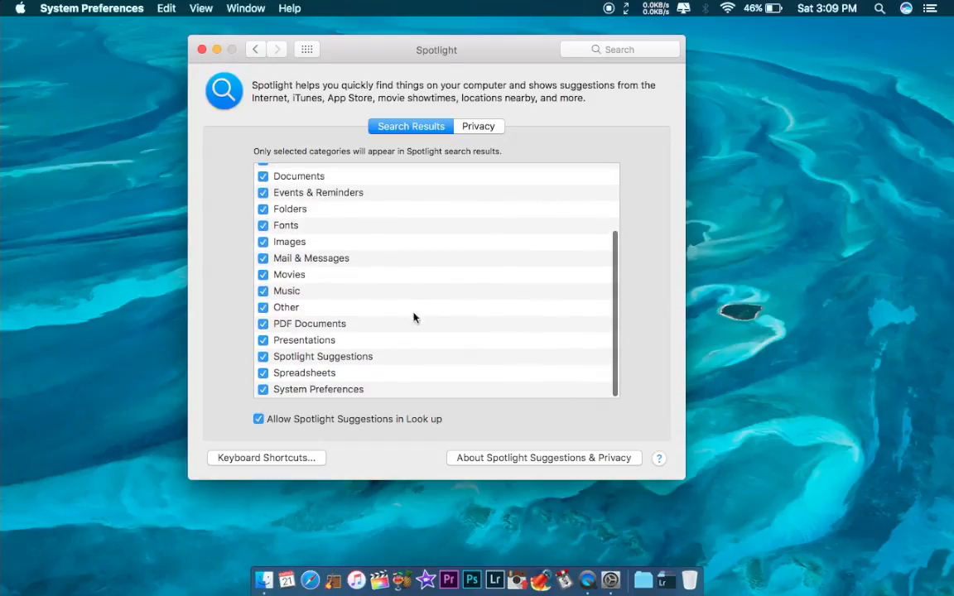
pyautogui.scroll(5, 510, 299)
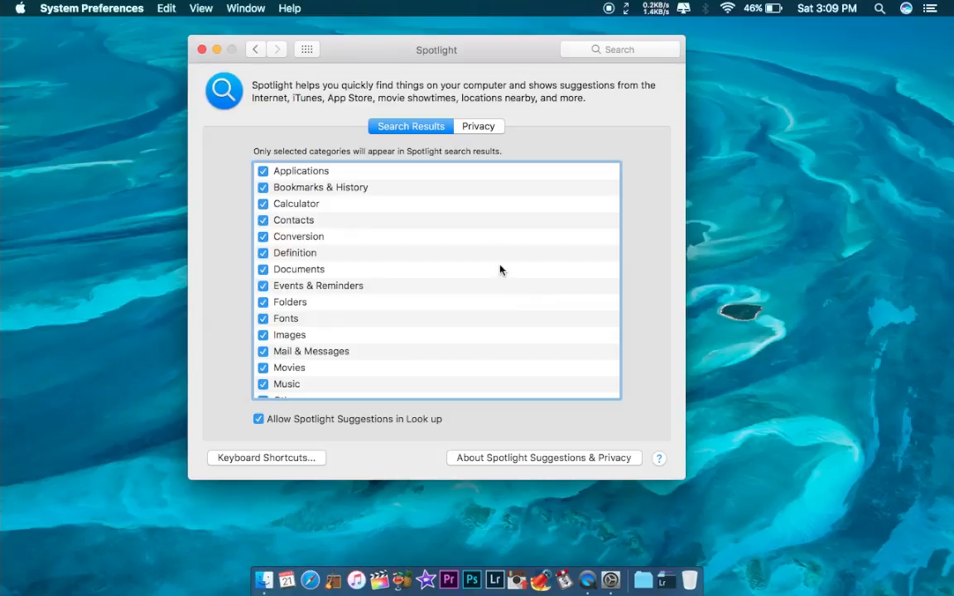
pyautogui.click(479, 126)
pyautogui.press('super+l')
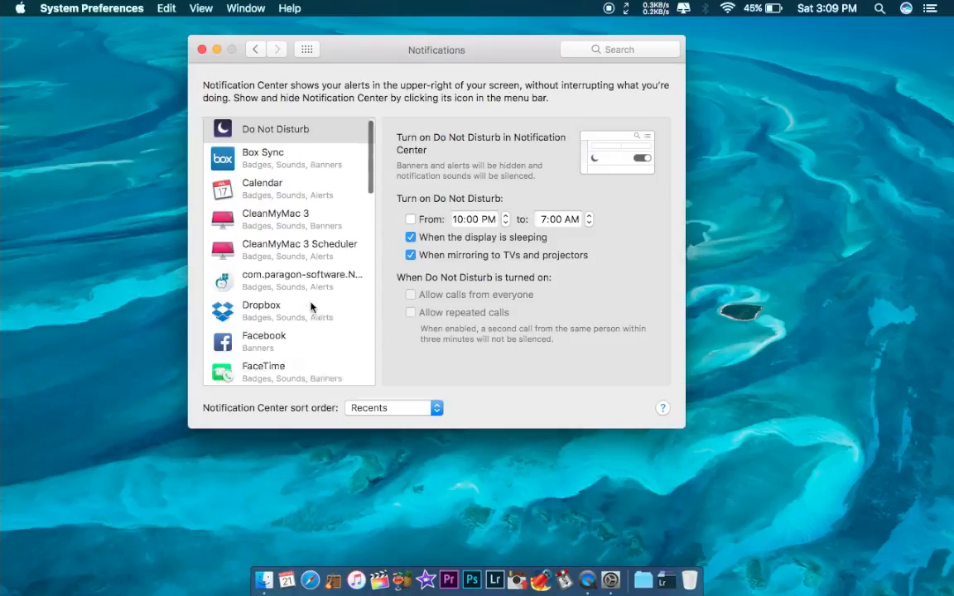
# Step: Look through the apps and sort orders in Notifications, keeping Recents, and return to the preferences overview
pyautogui.scroll(-5, 312, 305)
pyautogui.scroll(5, 311, 304)
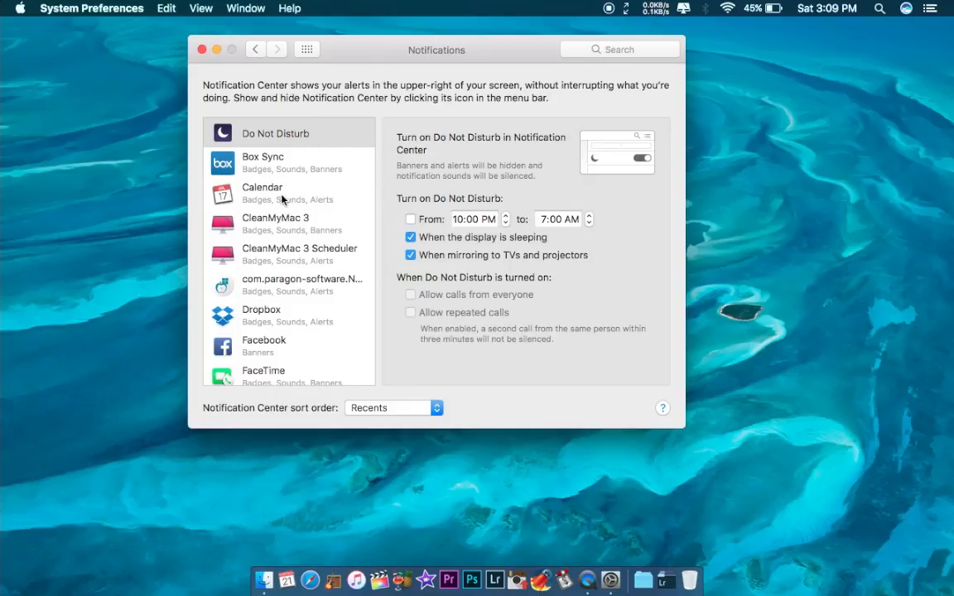
pyautogui.scroll(-5, 279, 244)
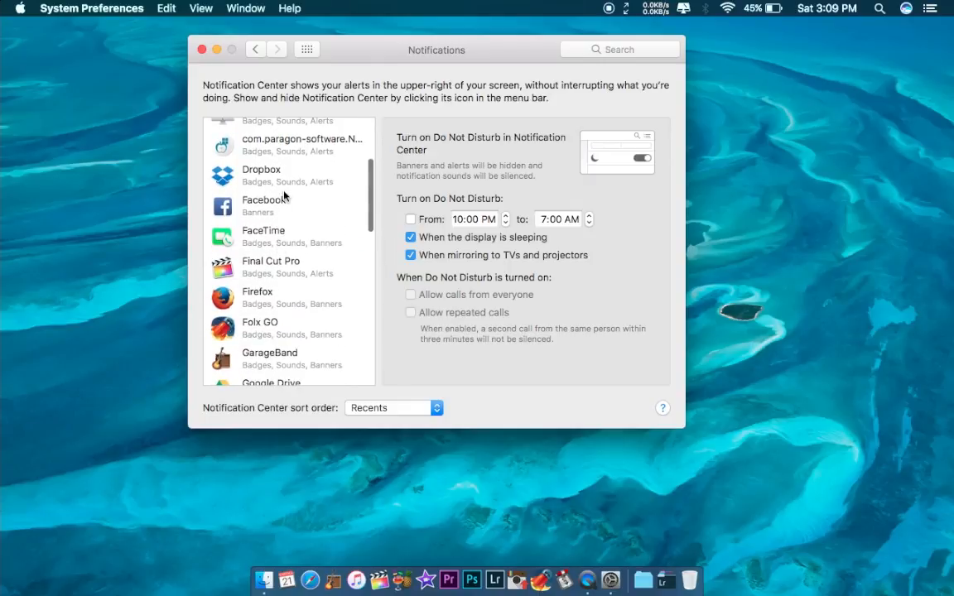
pyautogui.scroll(-10, 287, 249)
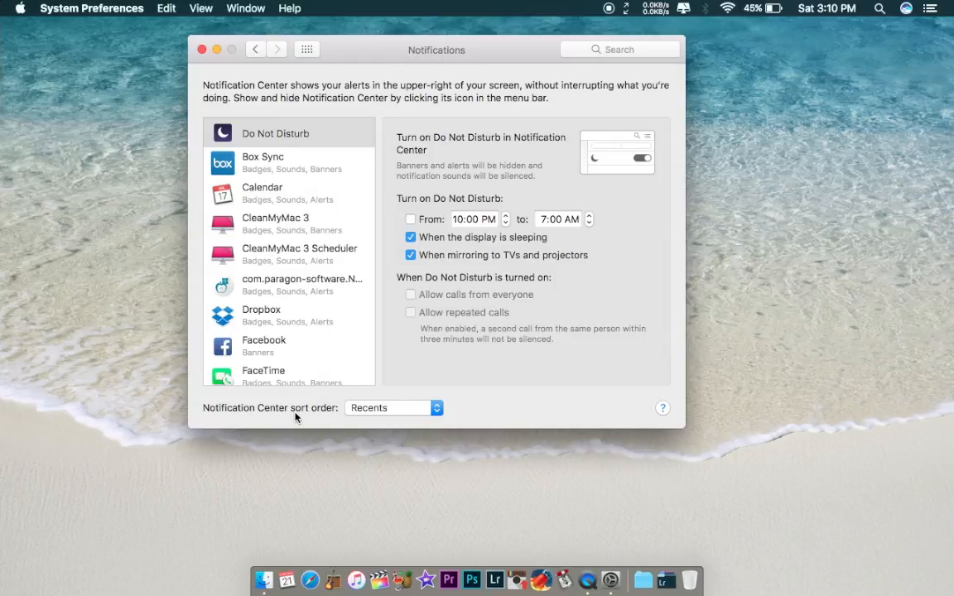
pyautogui.click(400, 411)
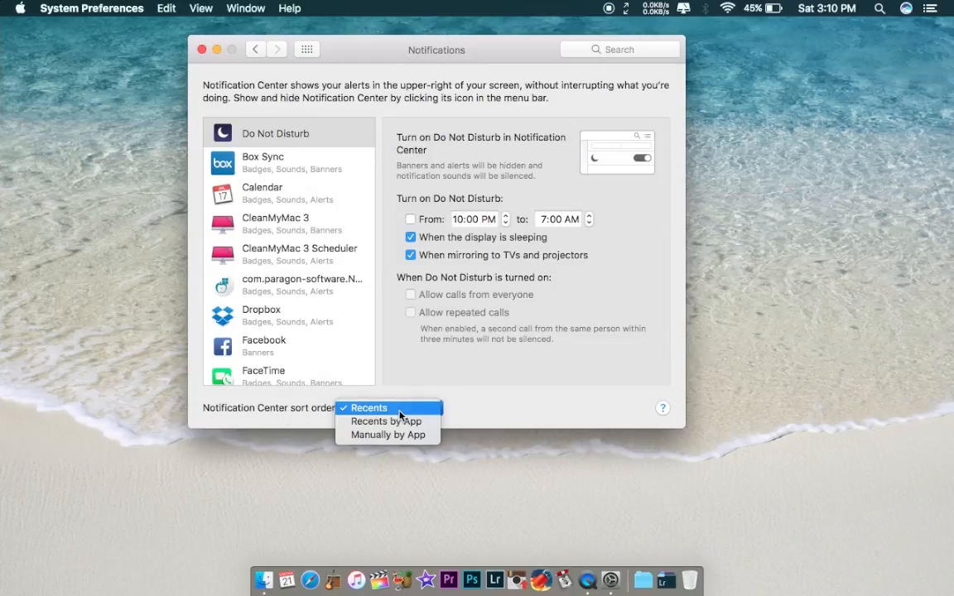
pyautogui.click(400, 409)
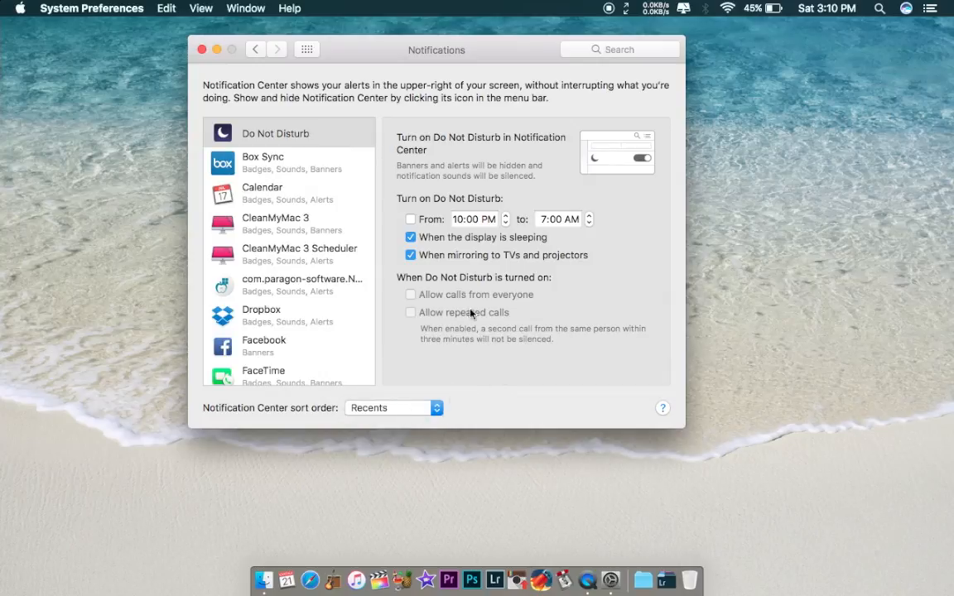
pyautogui.click(254, 49)
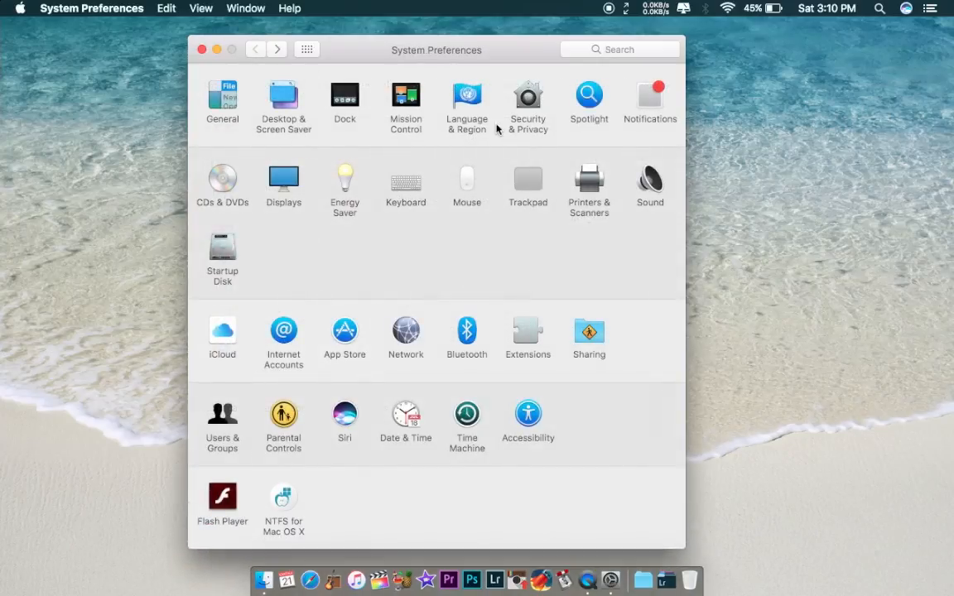
# Step: Open CDs & DVDs, view the actions for a blank CD, keeping Ask what to do, and return to the overview
pyautogui.click(222, 188)
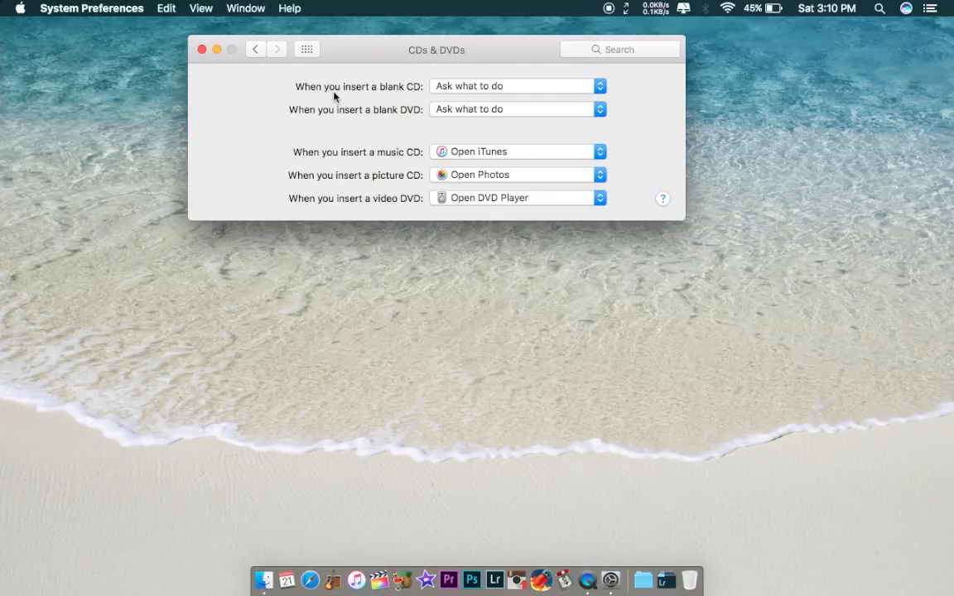
pyautogui.click(434, 86)
pyautogui.click(434, 86)
pyautogui.press('super+bracketleft')
# Step: Open the Displays settings, view the display and color options, and return to the preferences overview
pyautogui.click(284, 189)
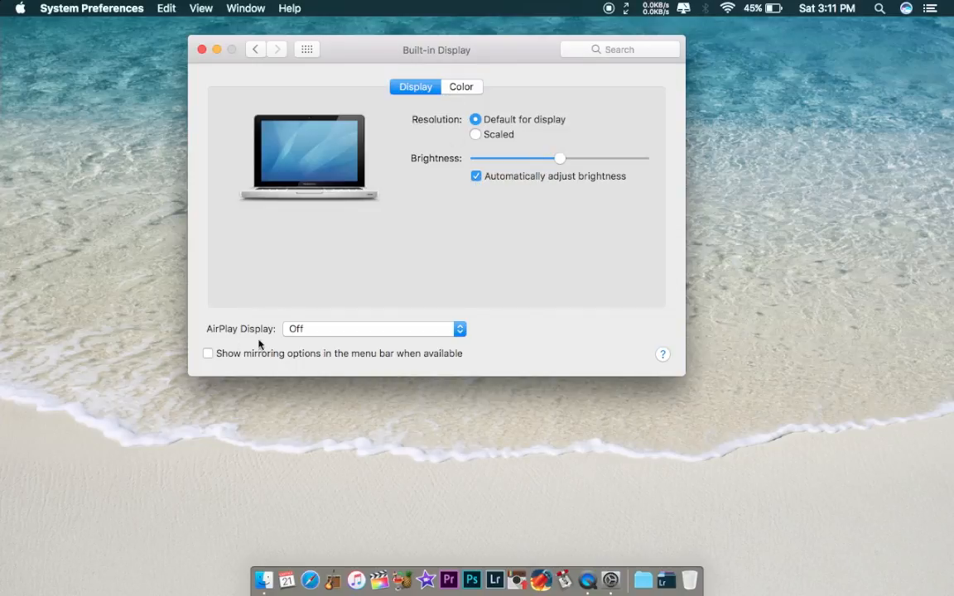
pyautogui.click(461, 86)
pyautogui.click(408, 91)
pyautogui.click(254, 49)
# Step: Open the Energy Saver settings and view the battery and power adapter options
pyautogui.click(350, 198)
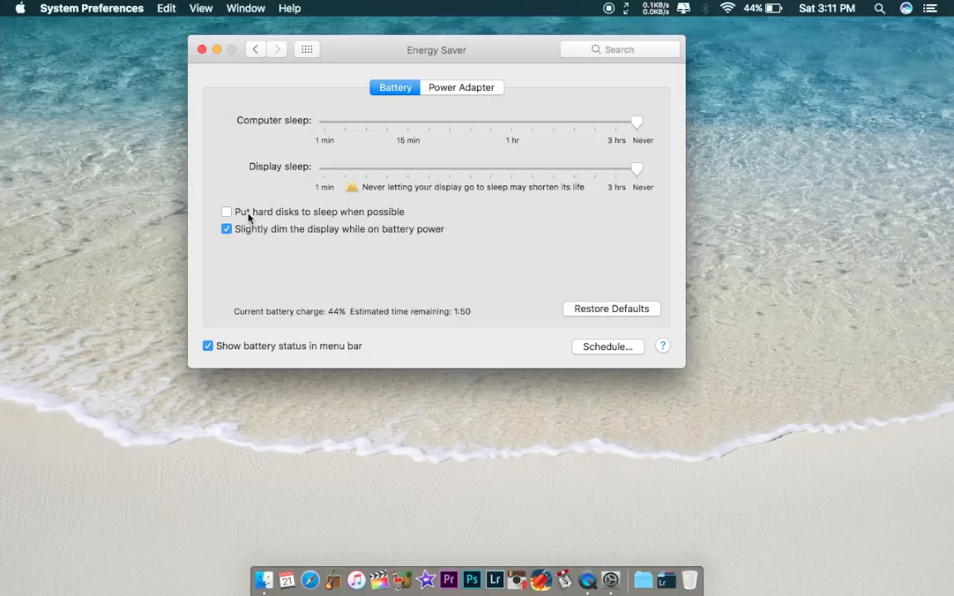
pyautogui.click(436, 93)
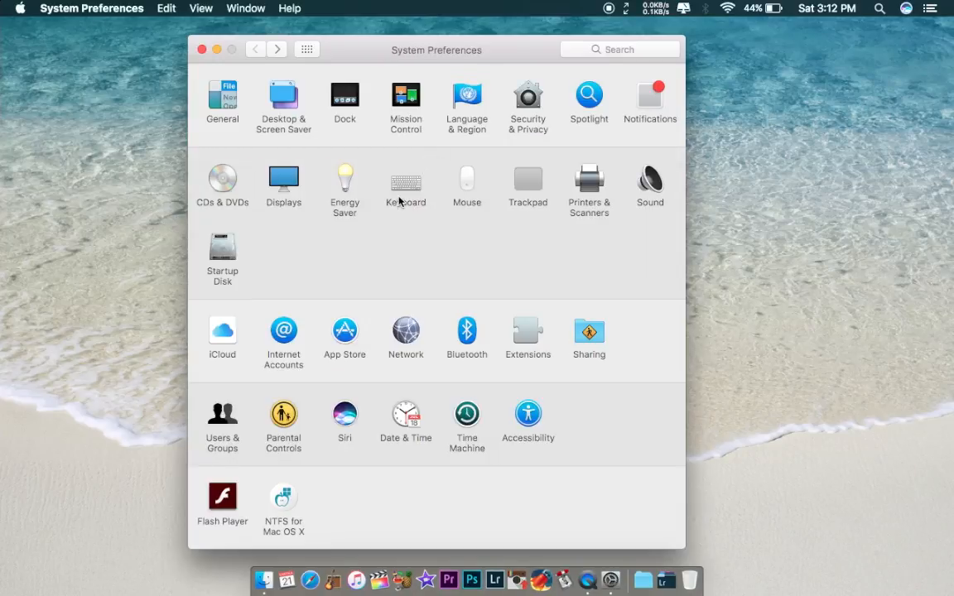
# Step: Open the Keyboard settings and look through the repeat, backlight, text replacement and shortcut options
pyautogui.click(401, 201)
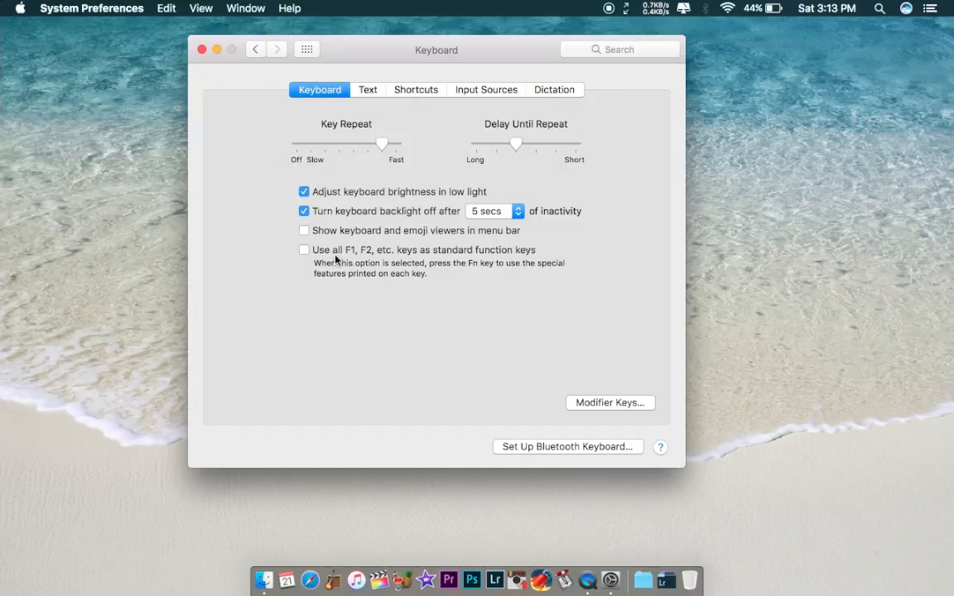
pyautogui.click(366, 91)
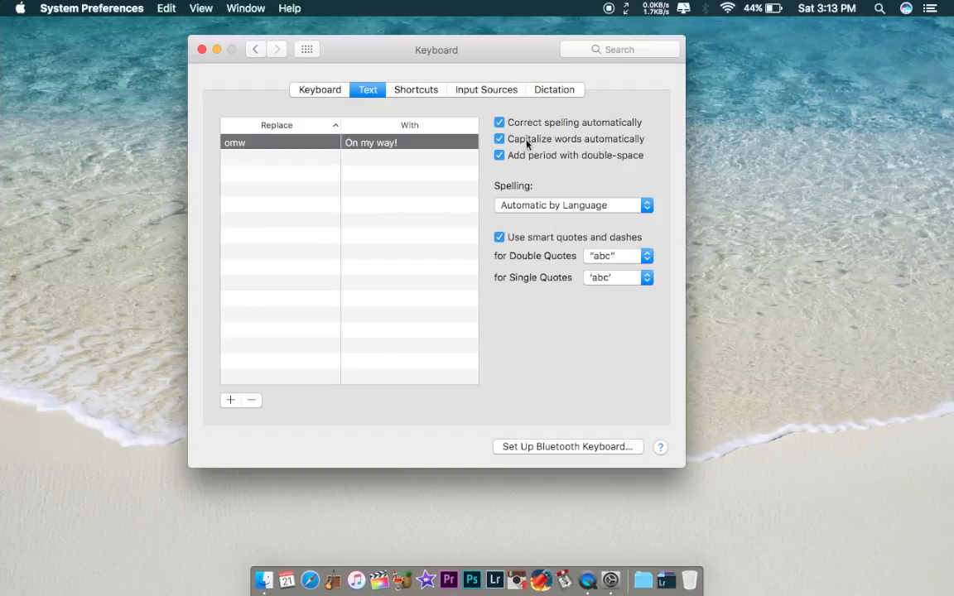
pyautogui.click(429, 91)
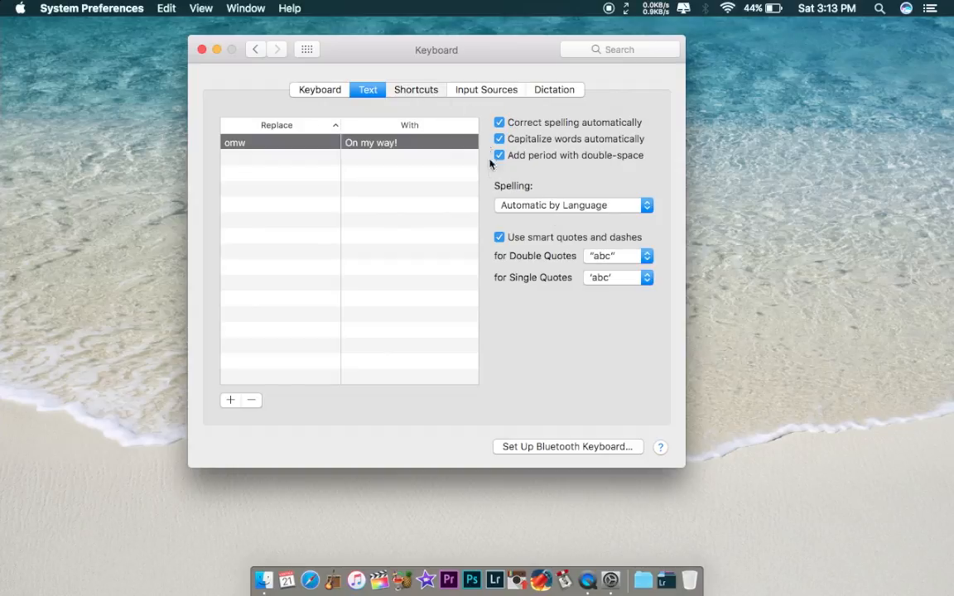
pyautogui.scroll(-3, 462, 207)
pyautogui.scroll(3, 460, 214)
# Step: View the keyboard's input sources and dictation options, and return to the preferences overview
pyautogui.click(486, 91)
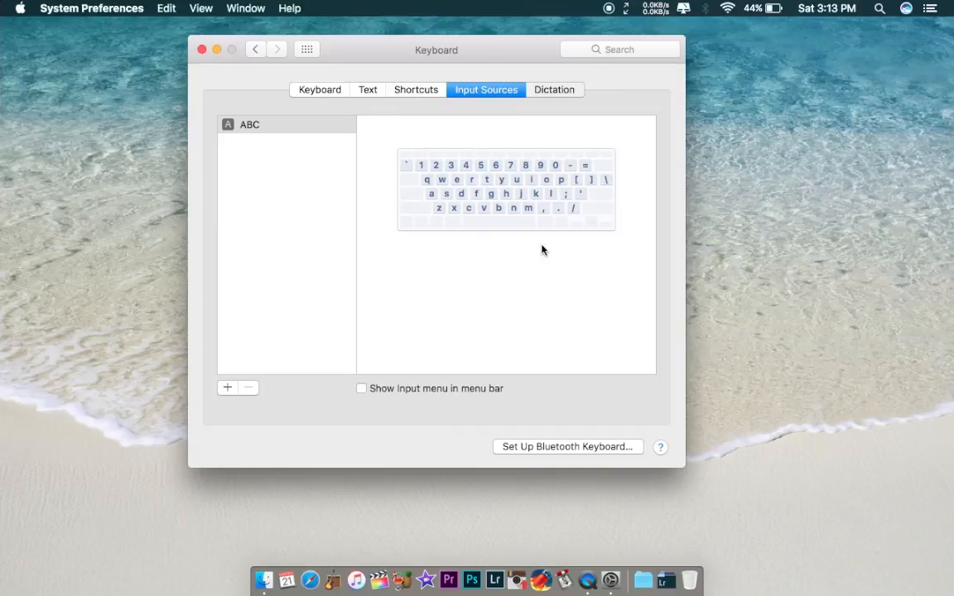
pyautogui.click(554, 89)
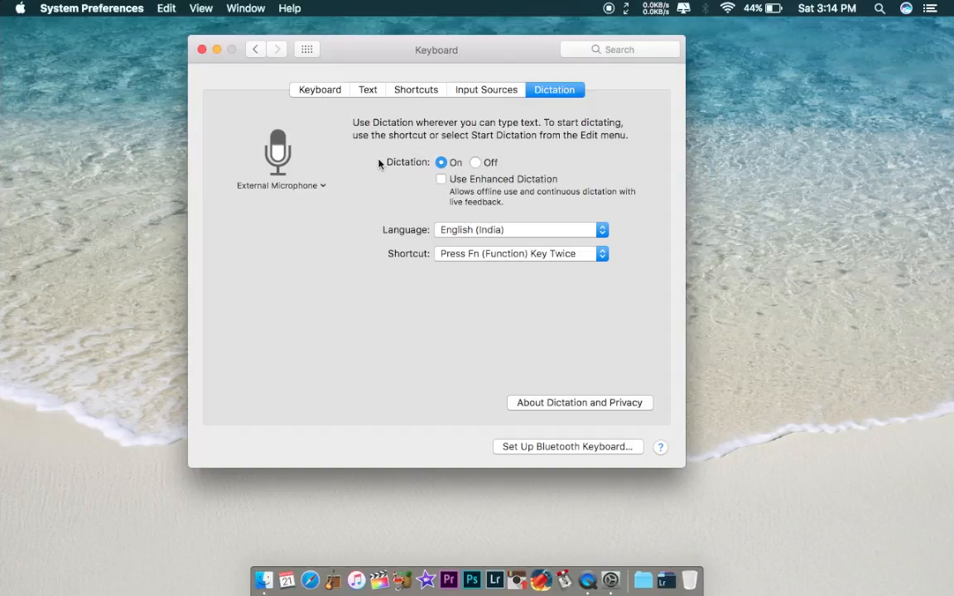
pyautogui.click(257, 51)
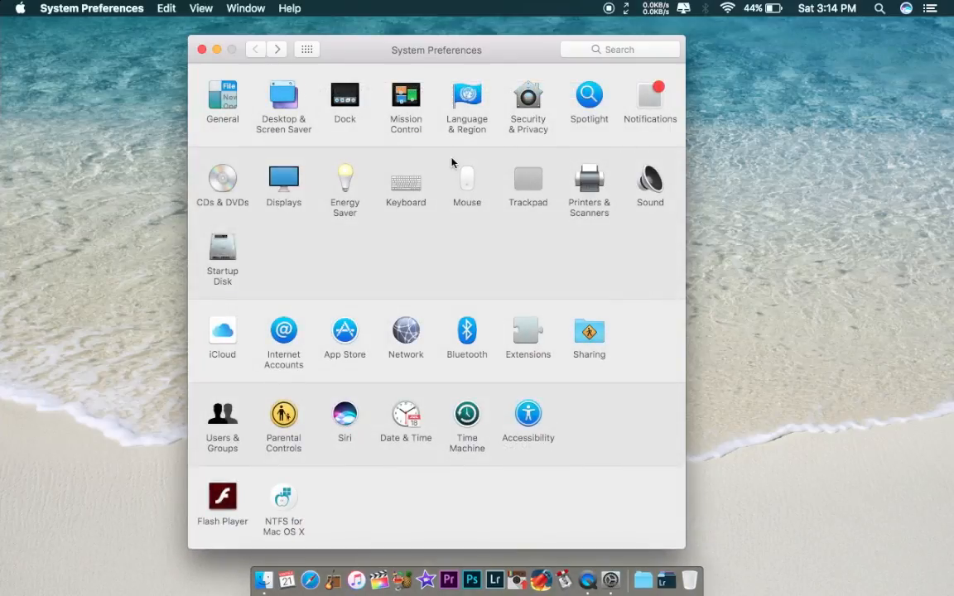
# Step: View the Mouse settings and the Trackpad gesture options, and return to the preferences overview
pyautogui.click(434, 189)
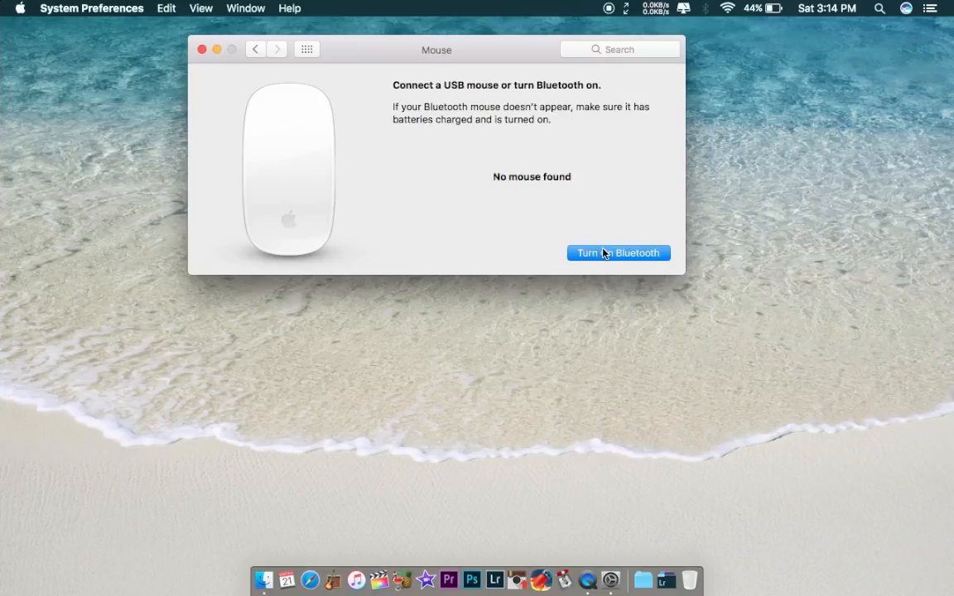
pyautogui.click(256, 50)
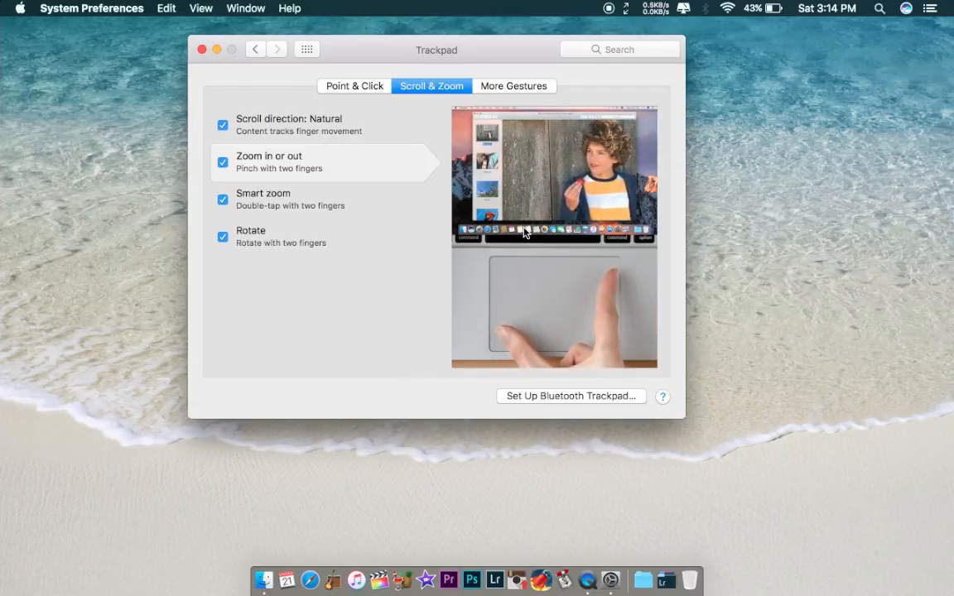
pyautogui.click(252, 50)
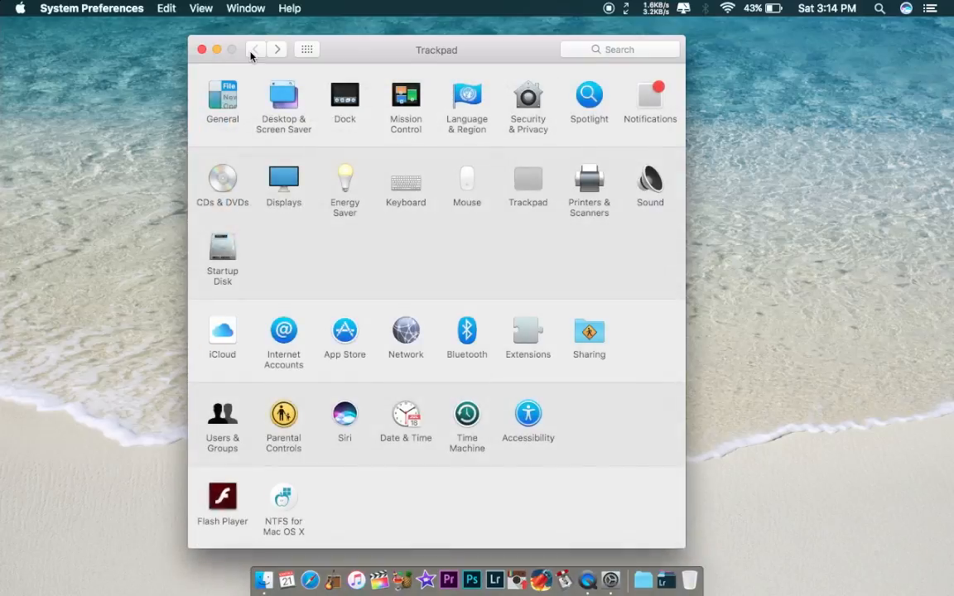
# Step: Open Printers & Scanners, view how a printer is added, and return to the preferences overview
pyautogui.click(589, 189)
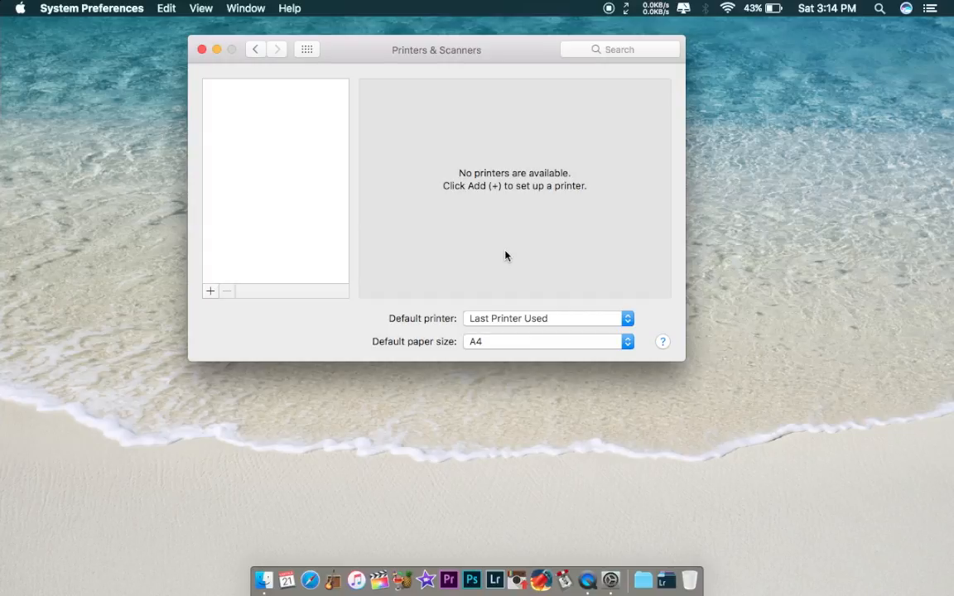
pyautogui.click(208, 291)
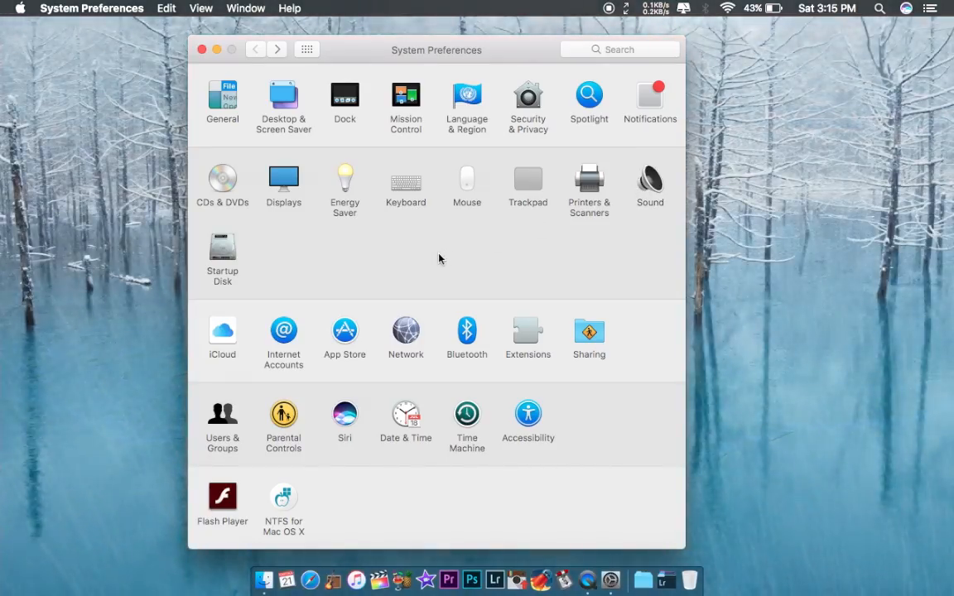
# Step: Open the Sound settings and view the devices for playing sound effects, keeping Selected sound output device
pyautogui.click(648, 177)
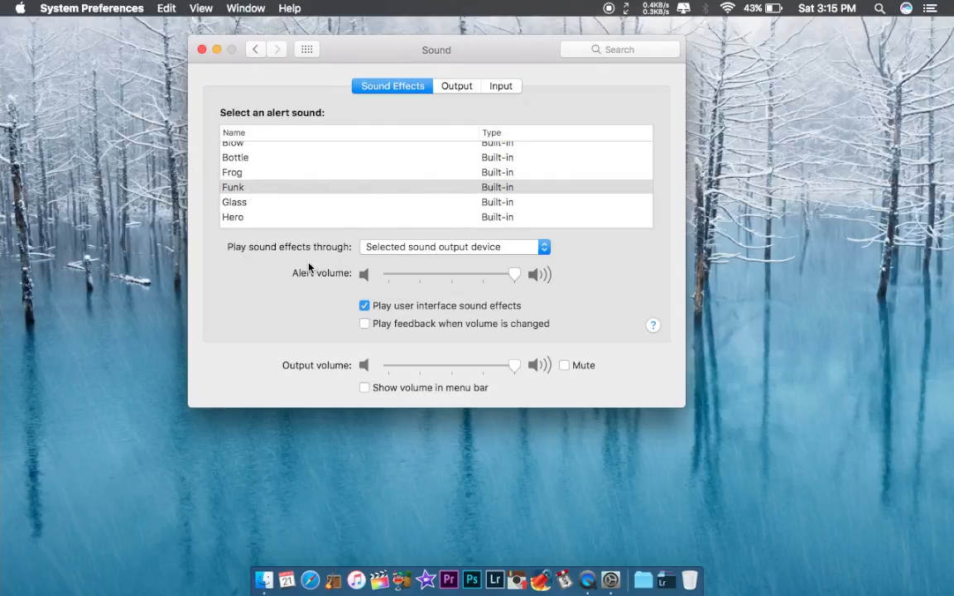
pyautogui.click(468, 248)
pyautogui.click(580, 258)
# Step: View the sound output and sound input device options, and return to the preferences overview
pyautogui.click(455, 84)
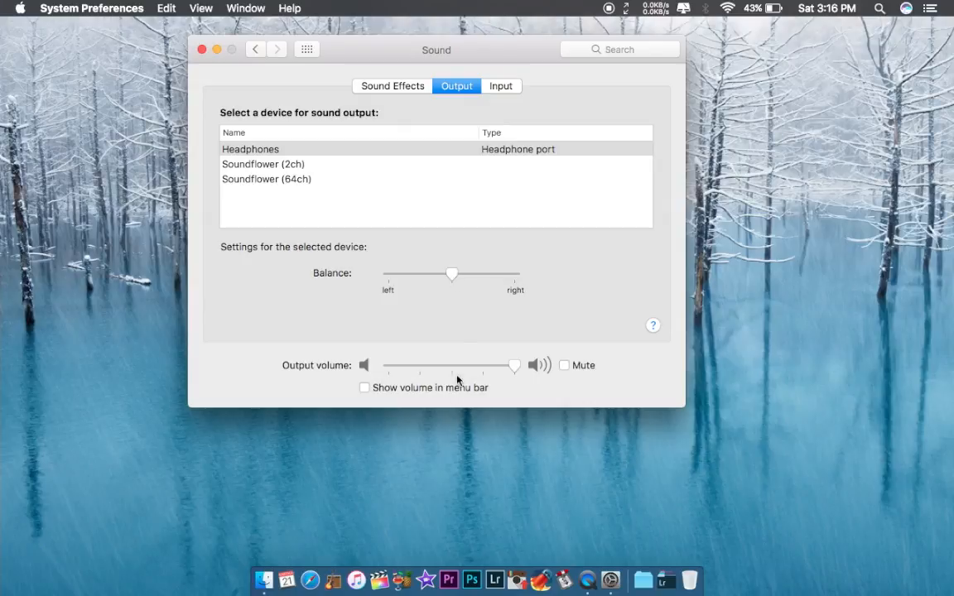
pyautogui.click(502, 87)
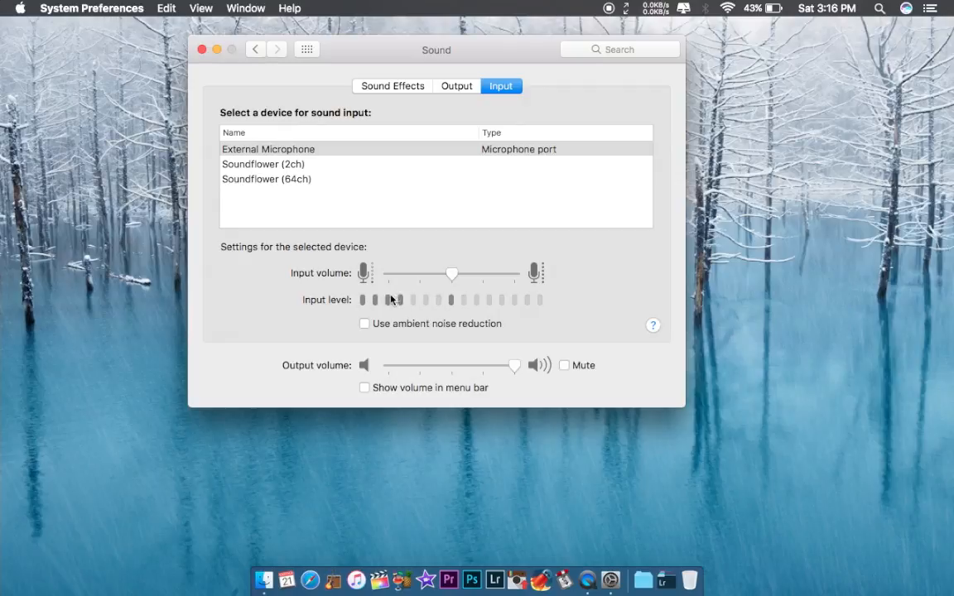
pyautogui.click(449, 324)
pyautogui.click(257, 50)
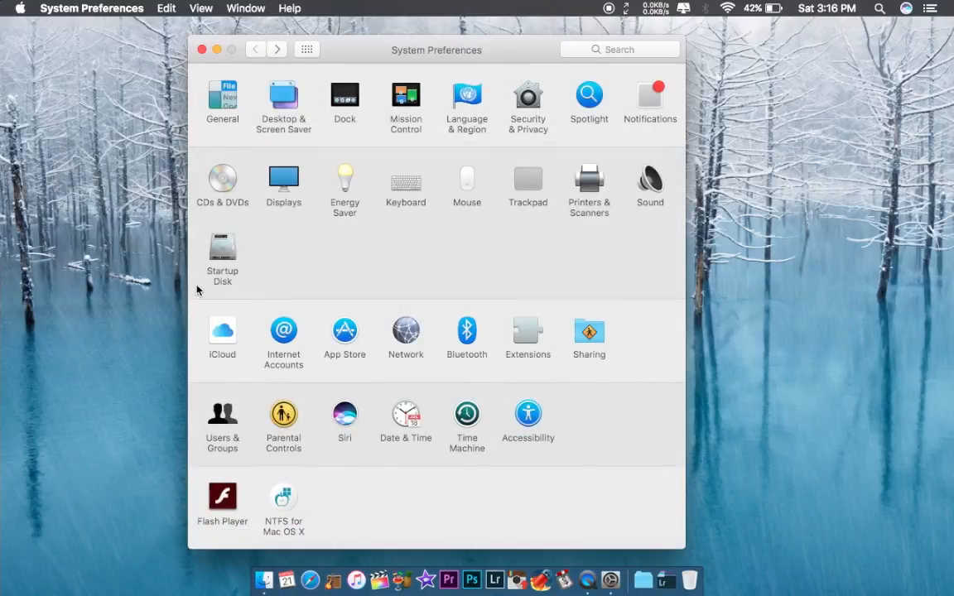
# Step: Open Startup Disk, request unlocking its settings, dismiss the password request, and return to the preferences overview
pyautogui.click(224, 253)
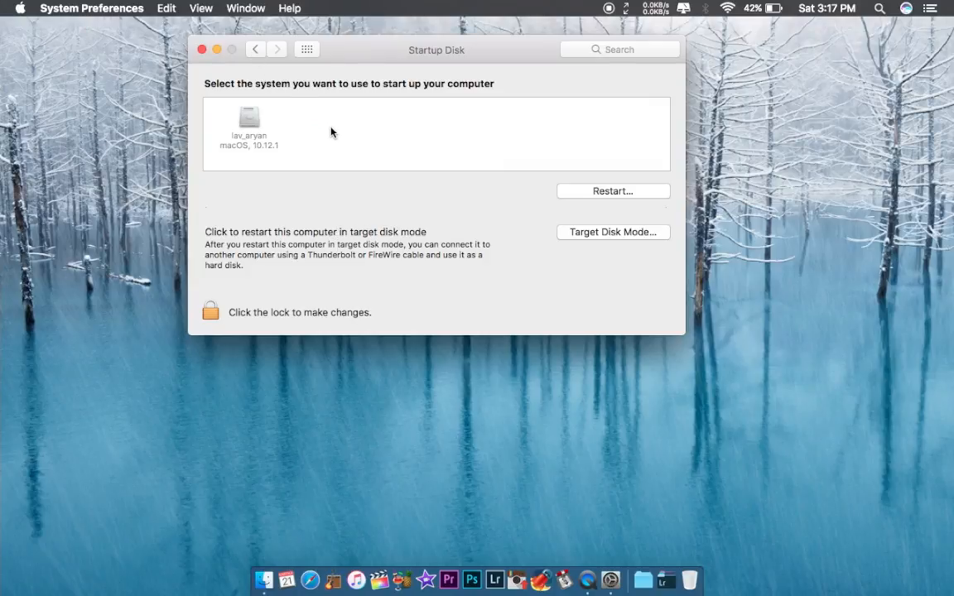
pyautogui.click(214, 312)
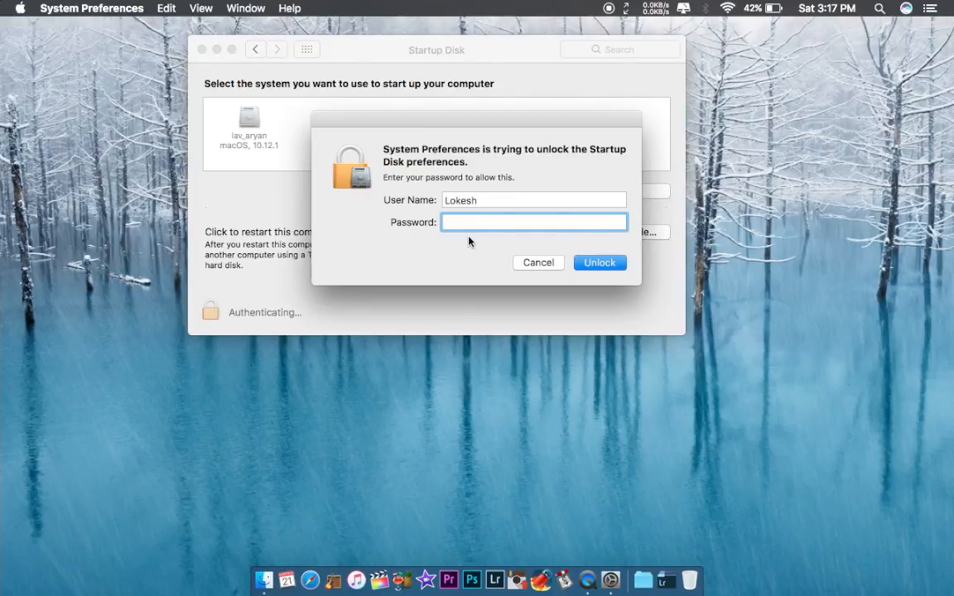
pyautogui.press('Escape')
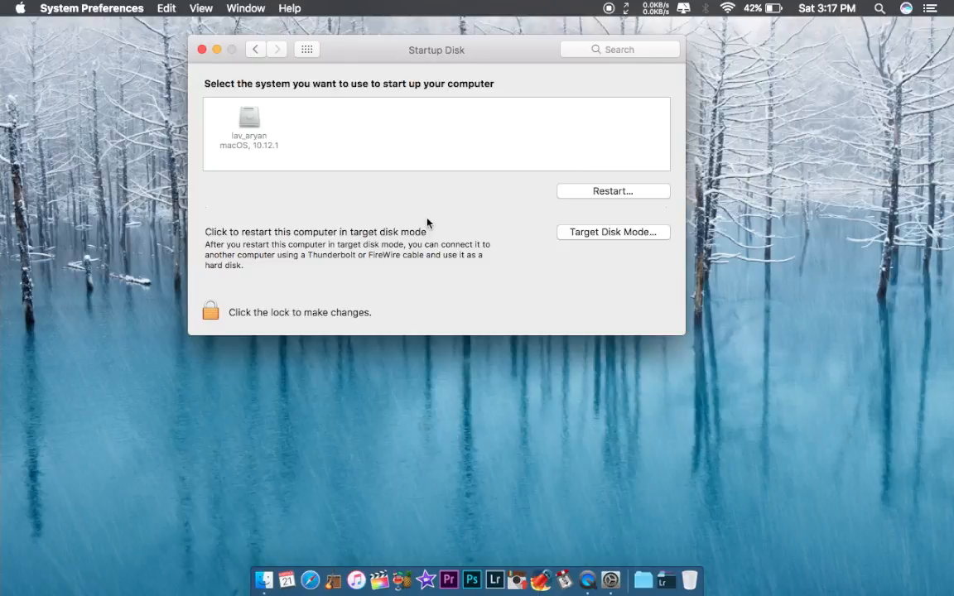
pyautogui.press('super+bracketleft')
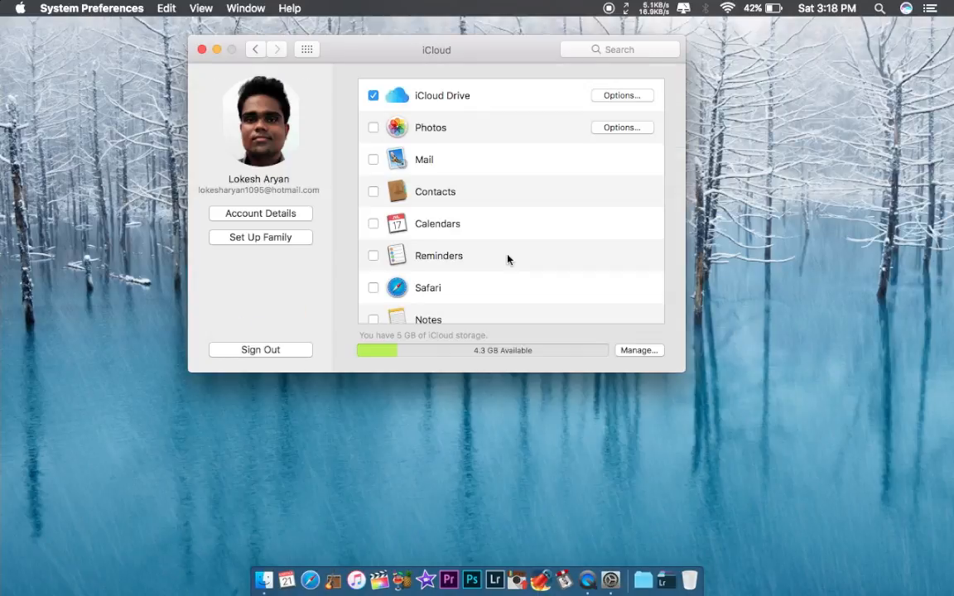
# Step: Look through the list of services that can be synced with iCloud
pyautogui.scroll(-5, 507, 259)
pyautogui.scroll(5, 507, 259)
pyautogui.moveTo(489, 354)
pyautogui.scroll(-3, 496, 219)
pyautogui.scroll(3, 495, 219)
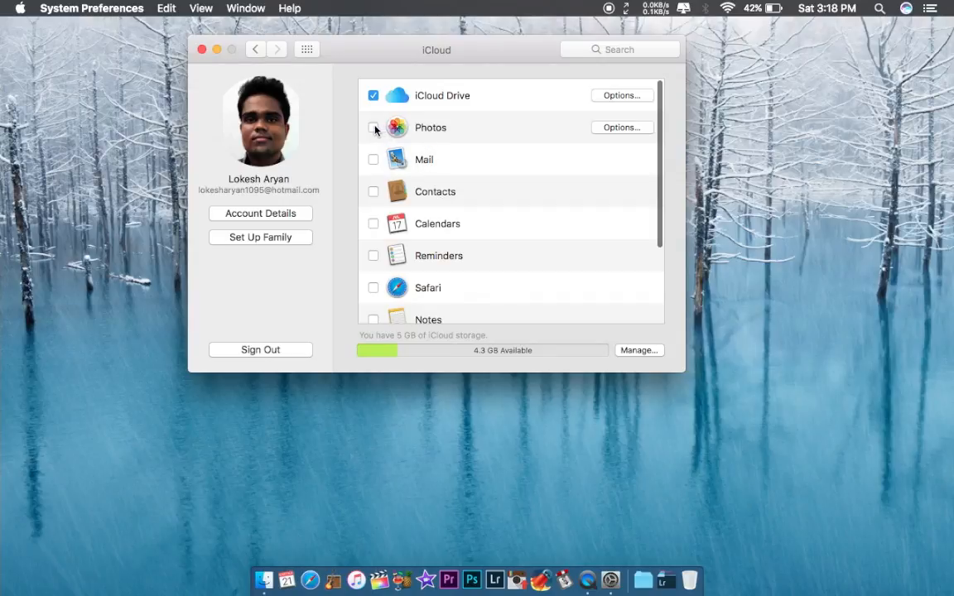
pyautogui.scroll(-3, 487, 316)
pyautogui.scroll(3, 488, 316)
pyautogui.scroll(-5, 540, 255)
pyautogui.scroll(5, 534, 248)
# Step: Examine the iCloud storage usage and its per-app management list, and return to the preferences overview
pyautogui.moveTo(577, 356)
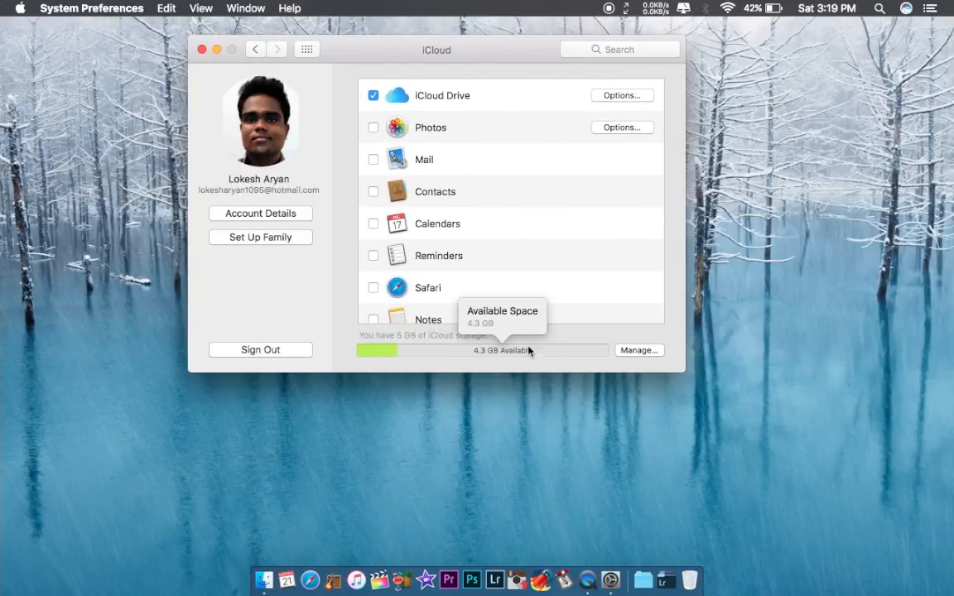
pyautogui.moveTo(388, 349)
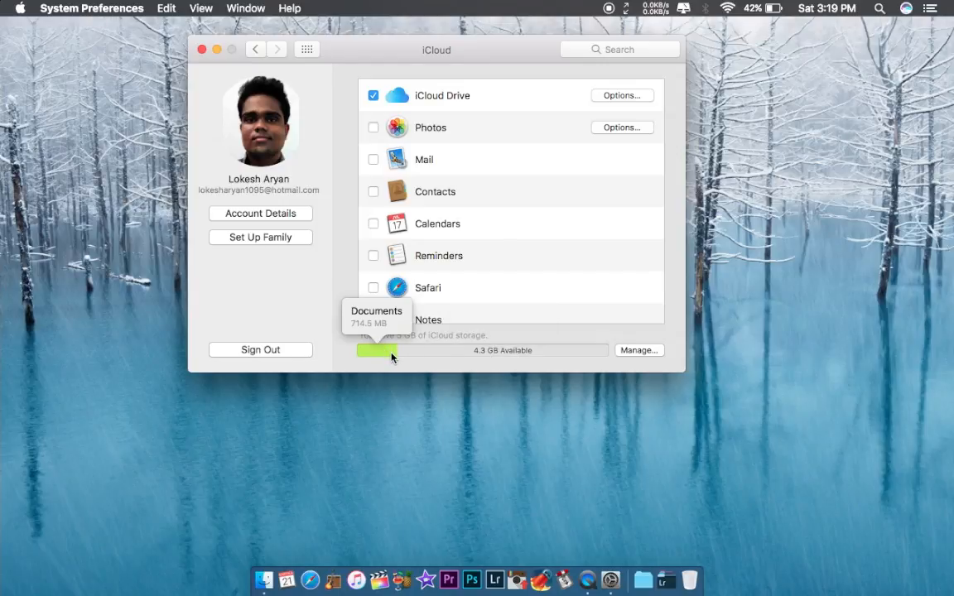
pyautogui.click(637, 351)
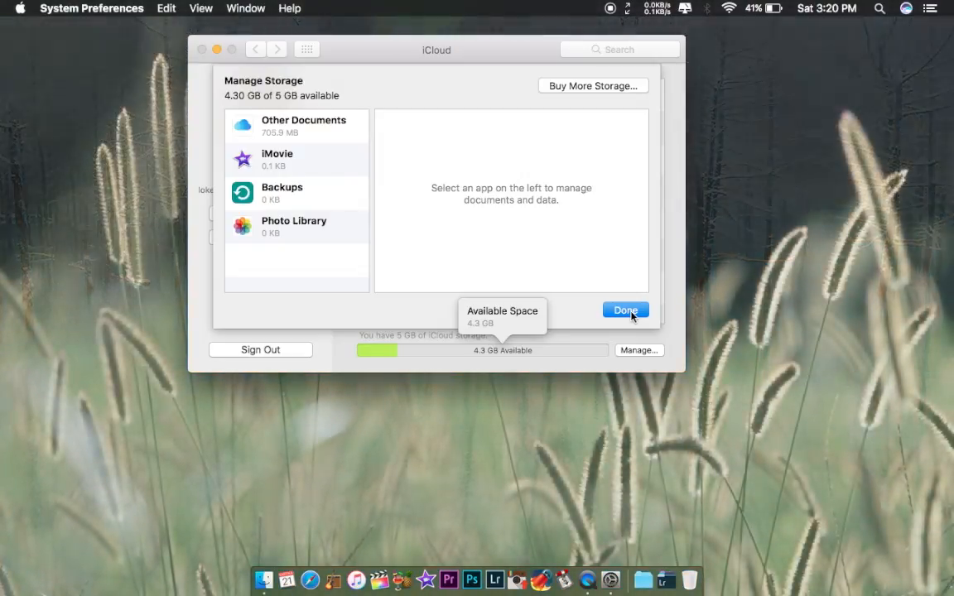
pyautogui.click(629, 313)
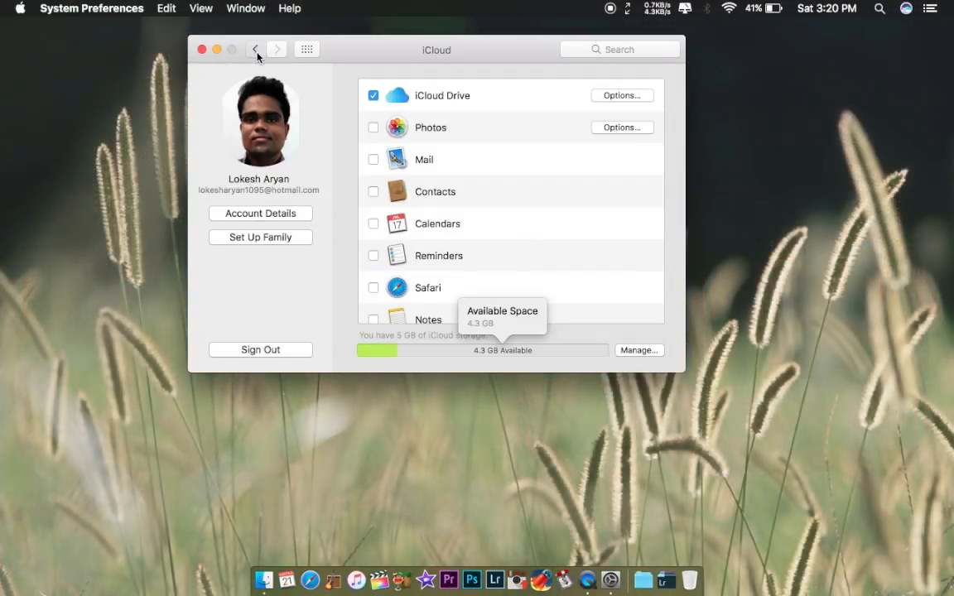
pyautogui.click(256, 52)
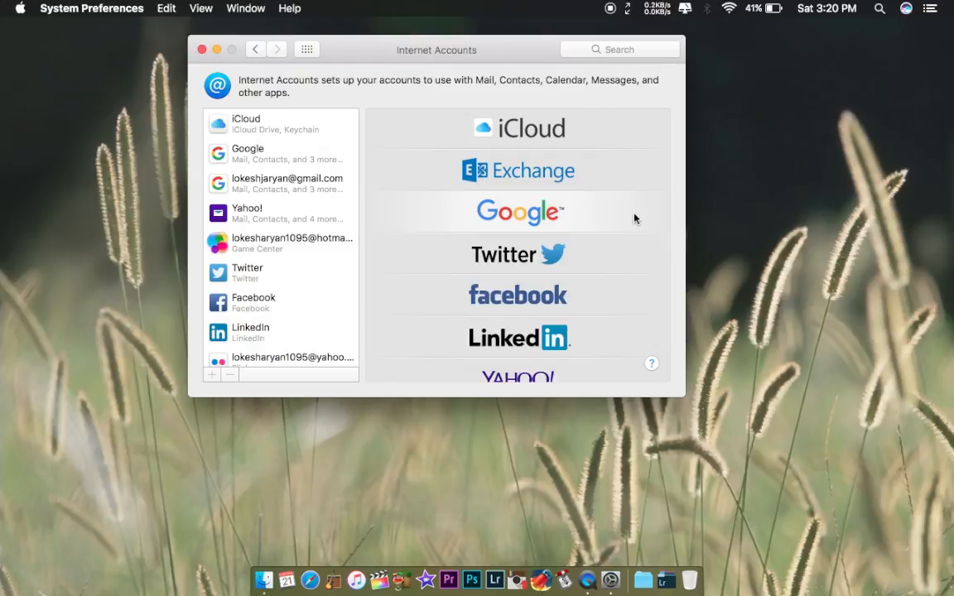
# Step: Look through the account providers offered in Internet Accounts, down to the option for adding another account
pyautogui.scroll(-5, 634, 219)
pyautogui.scroll(5, 634, 219)
pyautogui.scroll(-5, 634, 218)
pyautogui.scroll(5, 634, 218)
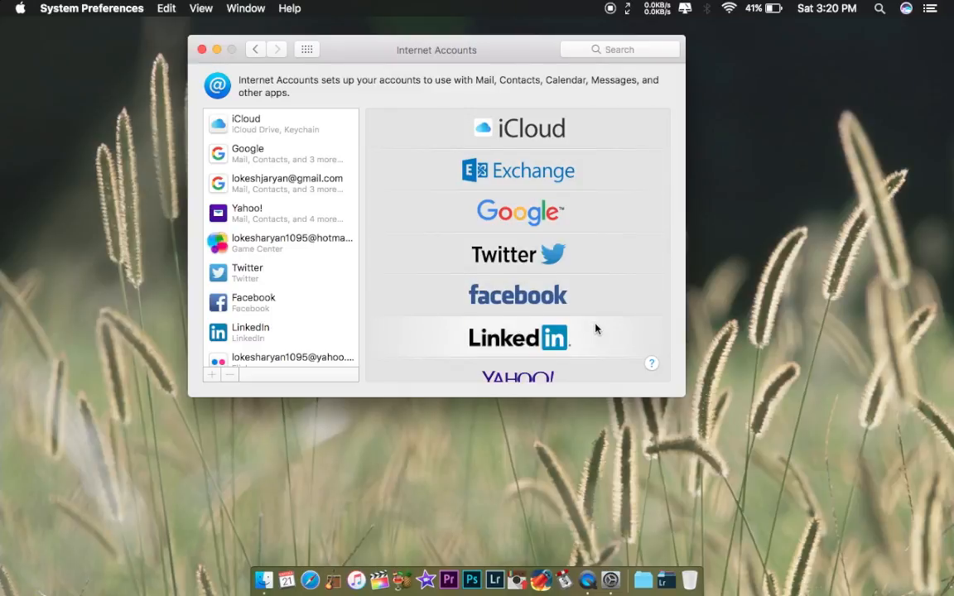
pyautogui.scroll(-4, 594, 329)
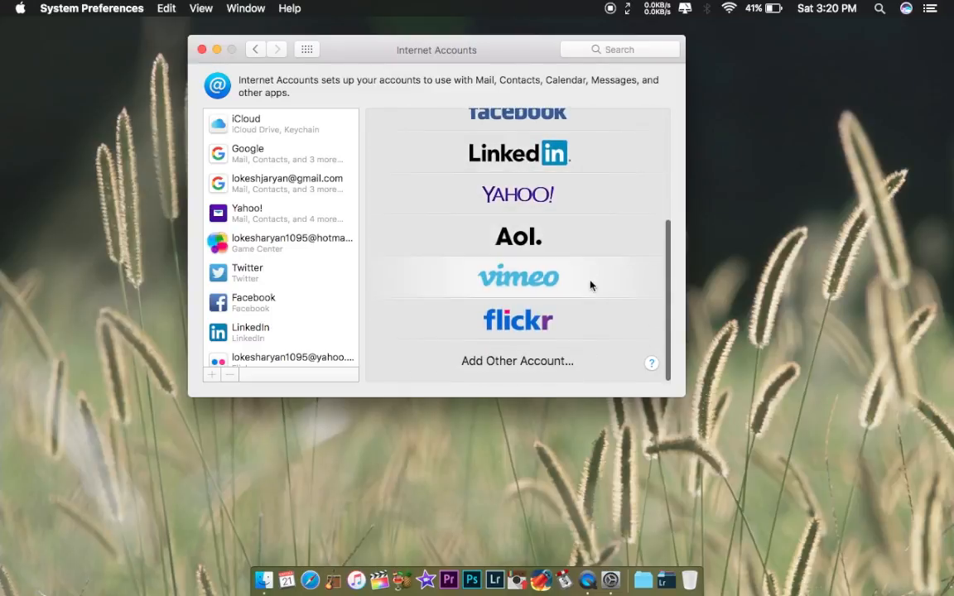
# Step: View the other account types that can be added in Internet Accounts, and return to the preferences overview
pyautogui.click(564, 361)
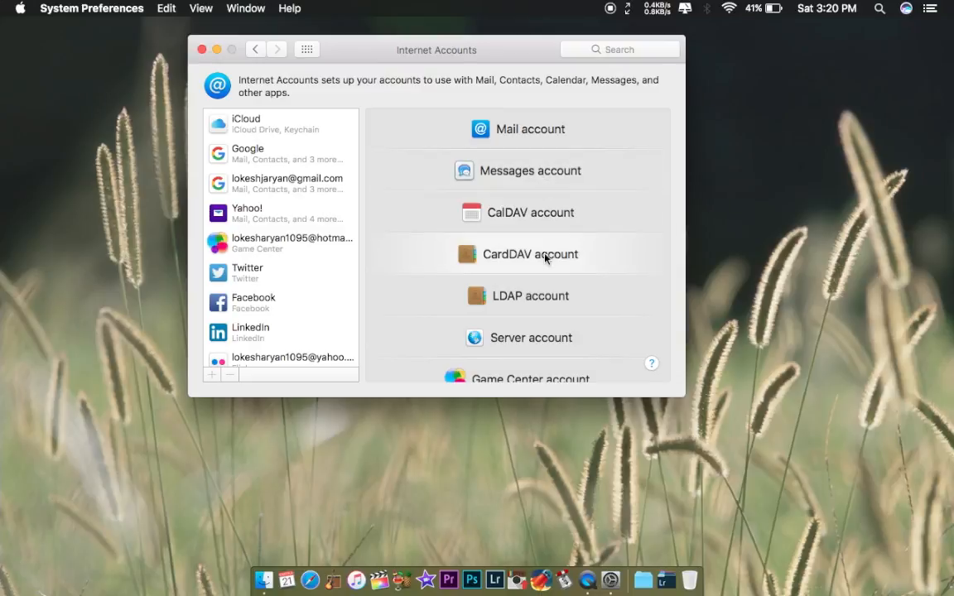
pyautogui.scroll(-2, 558, 286)
pyautogui.scroll(10, 557, 286)
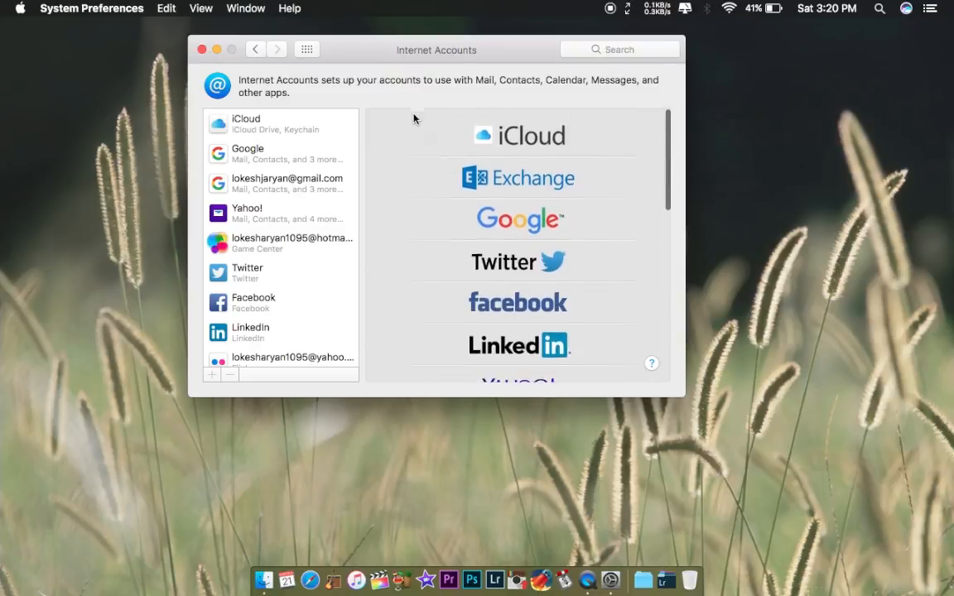
pyautogui.click(255, 50)
# Step: View the App Store update and purchase password options, keeping Always Require, and return to the preferences overview
pyautogui.click(344, 329)
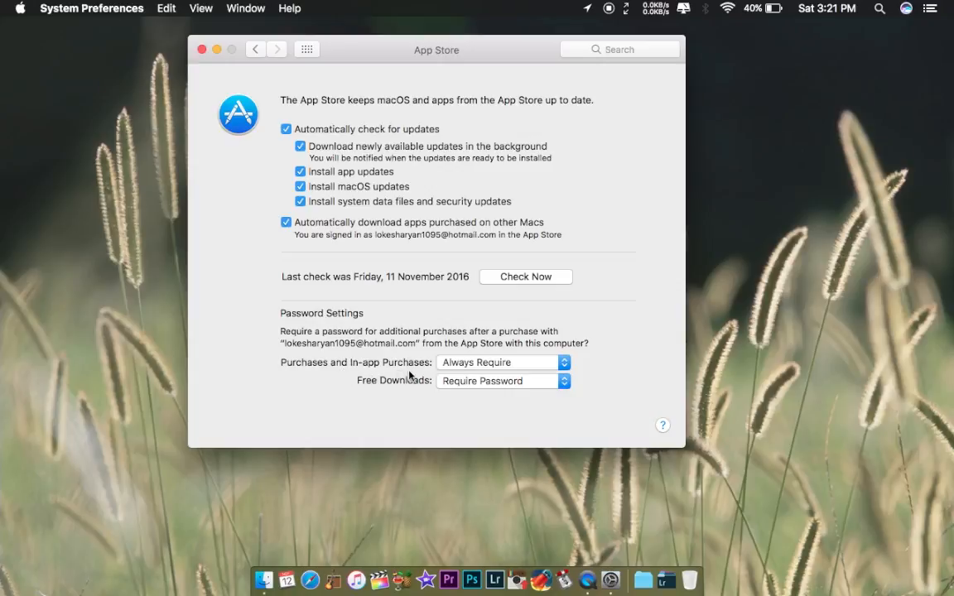
pyautogui.click(462, 369)
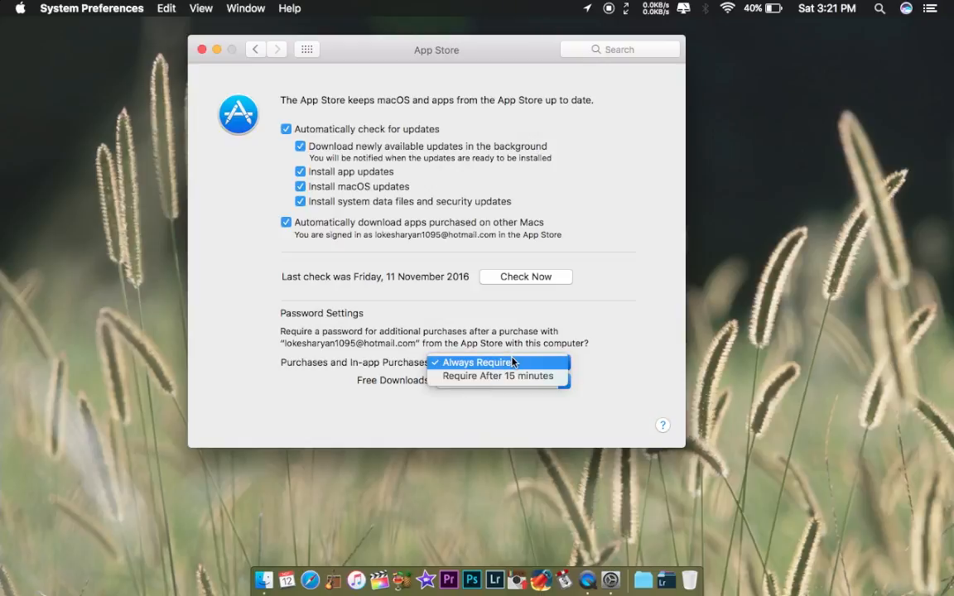
pyautogui.click(479, 365)
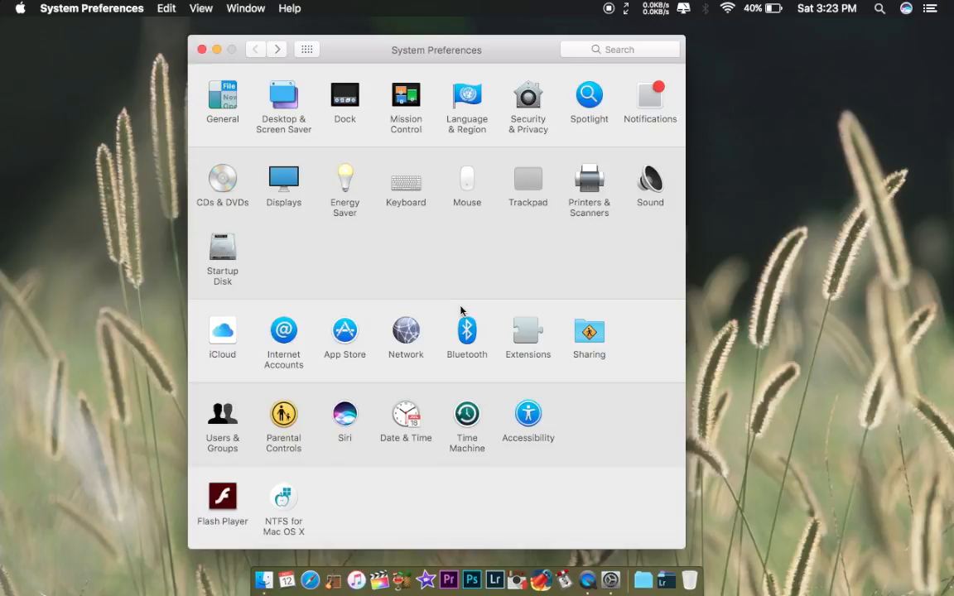
pyautogui.click(343, 332)
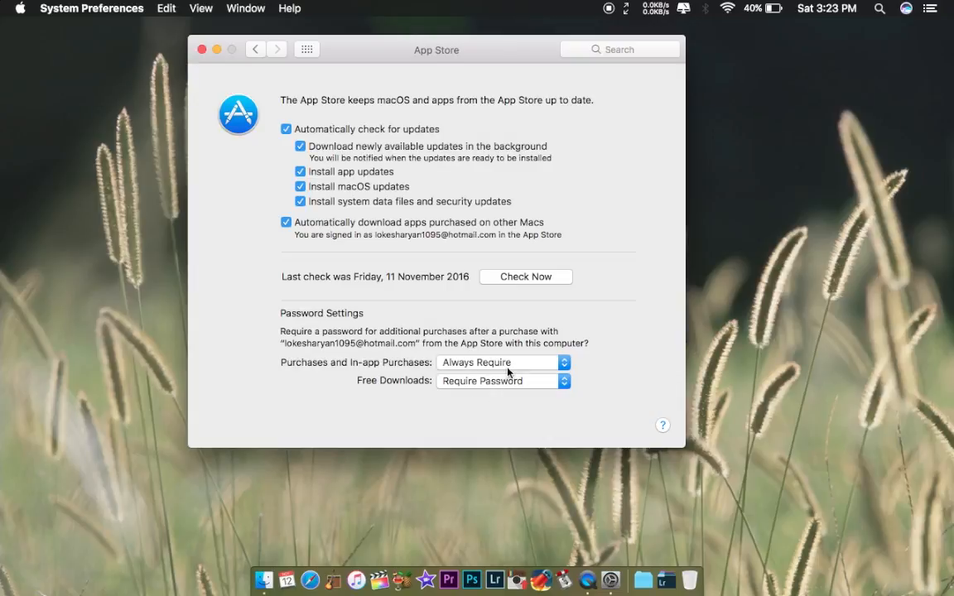
pyautogui.click(256, 49)
# Step: View the Bluetooth PAN, Ethernet, FireWire and Thunderbolt Bridge connections in Network, and take a look at Bluetooth
pyautogui.click(406, 332)
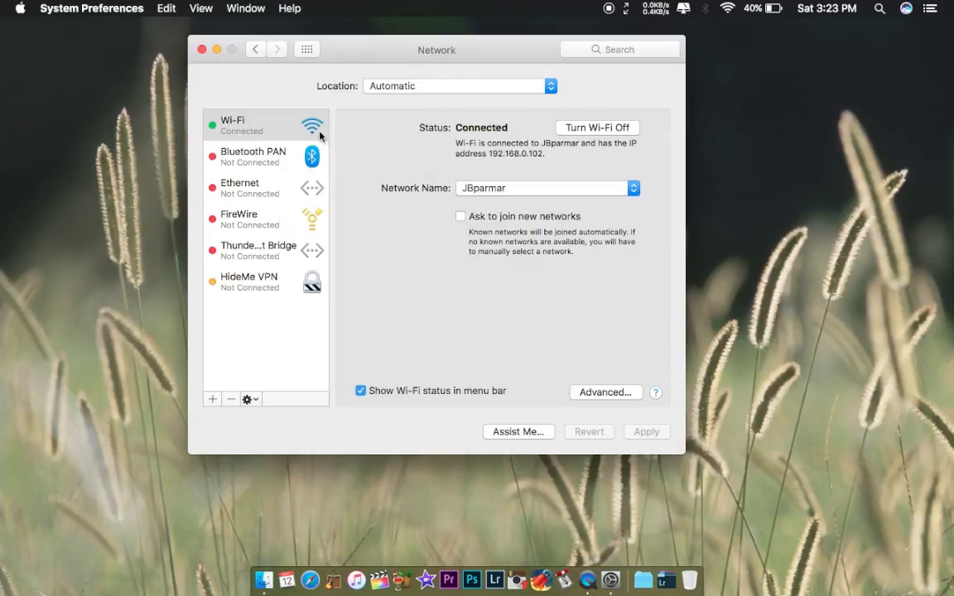
pyautogui.click(242, 154)
pyautogui.click(264, 188)
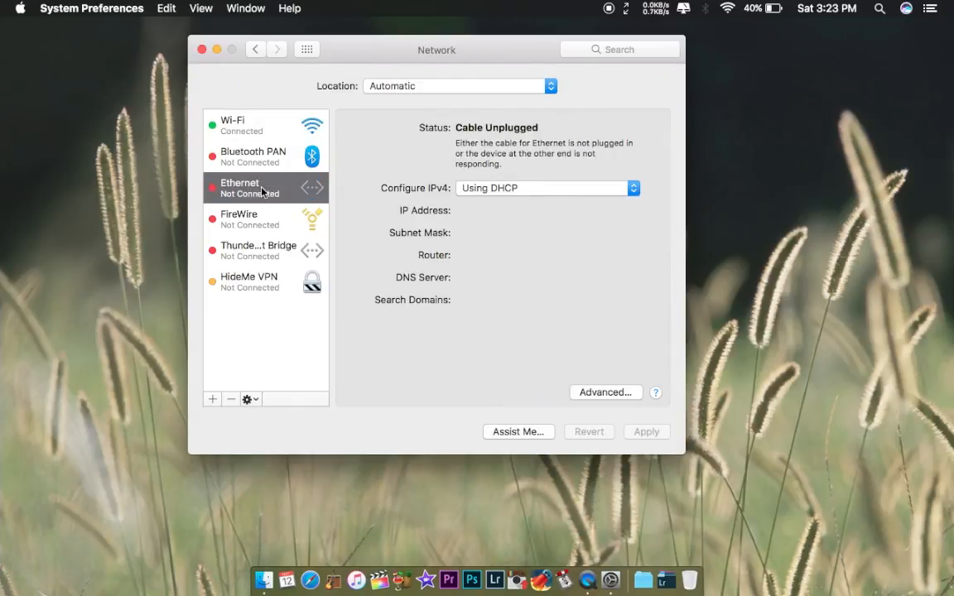
pyautogui.click(257, 226)
pyautogui.click(258, 260)
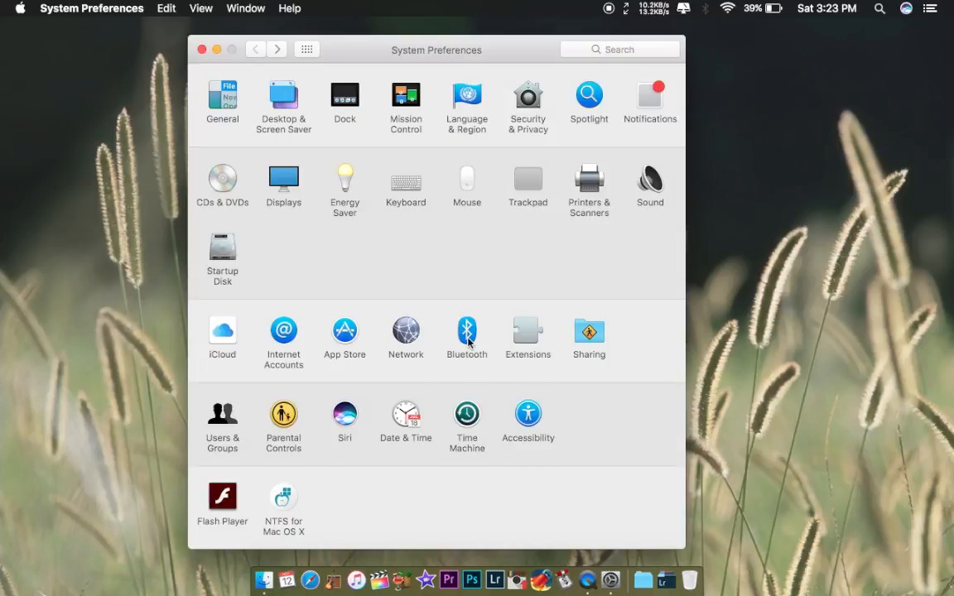
pyautogui.click(468, 338)
# Step: View the third-party extensions, and the extensions offered for Actions, Finder and Photos
pyautogui.click(523, 339)
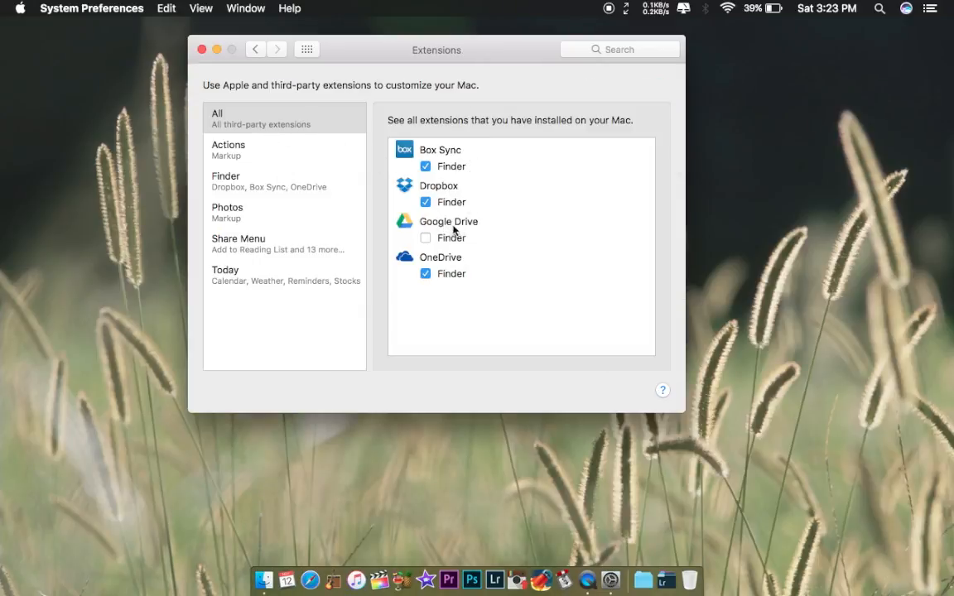
pyautogui.click(248, 147)
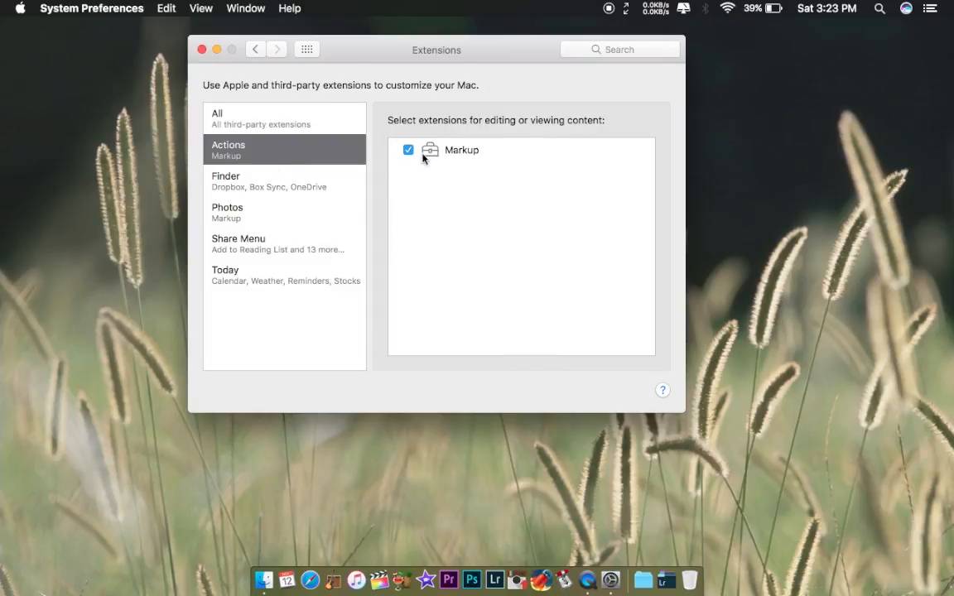
pyautogui.click(313, 191)
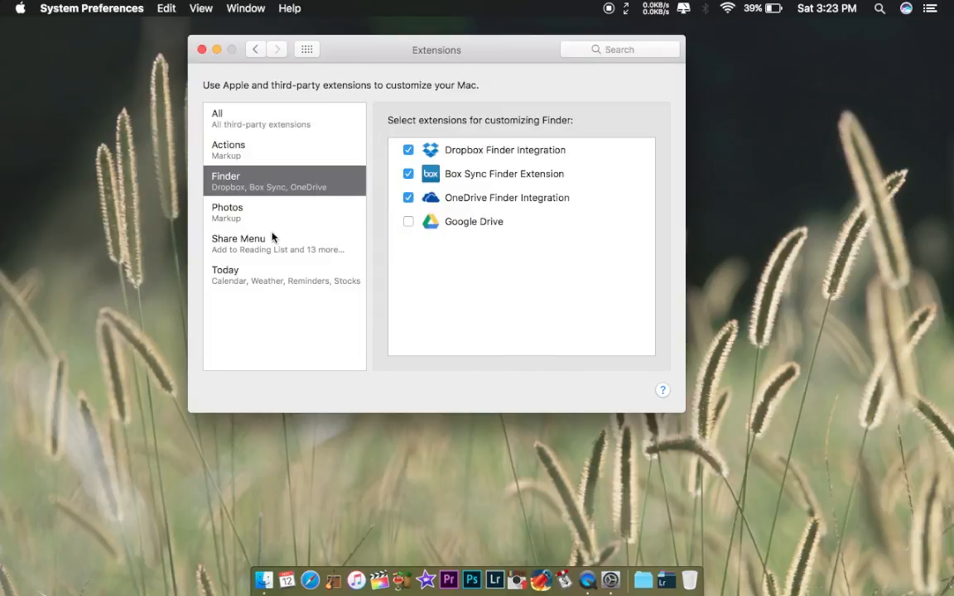
pyautogui.click(273, 240)
pyautogui.click(298, 222)
# Step: Look through the full list of Share Menu extensions for sharing with others
pyautogui.click(296, 243)
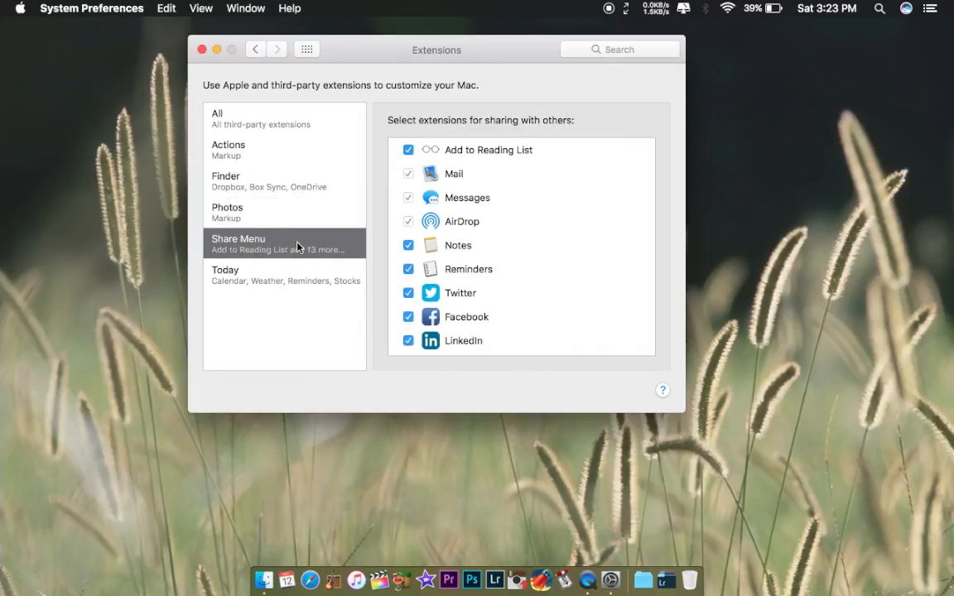
pyautogui.scroll(-2, 497, 240)
pyautogui.scroll(-5, 502, 243)
pyautogui.scroll(6, 503, 243)
pyautogui.scroll(-6, 502, 243)
pyautogui.scroll(6, 503, 243)
pyautogui.scroll(-6, 511, 291)
pyautogui.scroll(6, 489, 290)
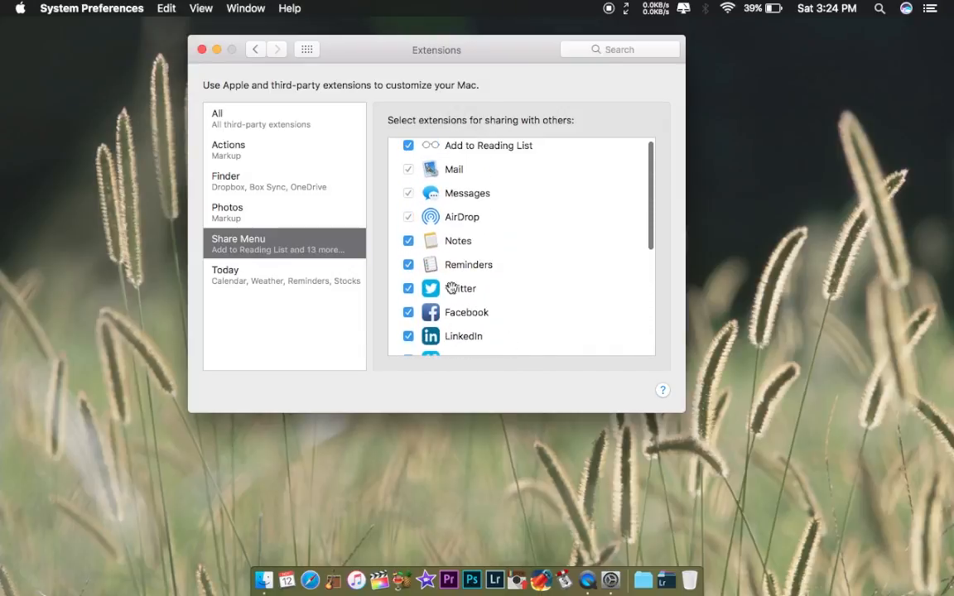
# Step: Look through the Today view widgets in Extensions, and return to the preferences overview
pyautogui.click(325, 276)
pyautogui.scroll(-1, 533, 256)
pyautogui.scroll(2, 533, 256)
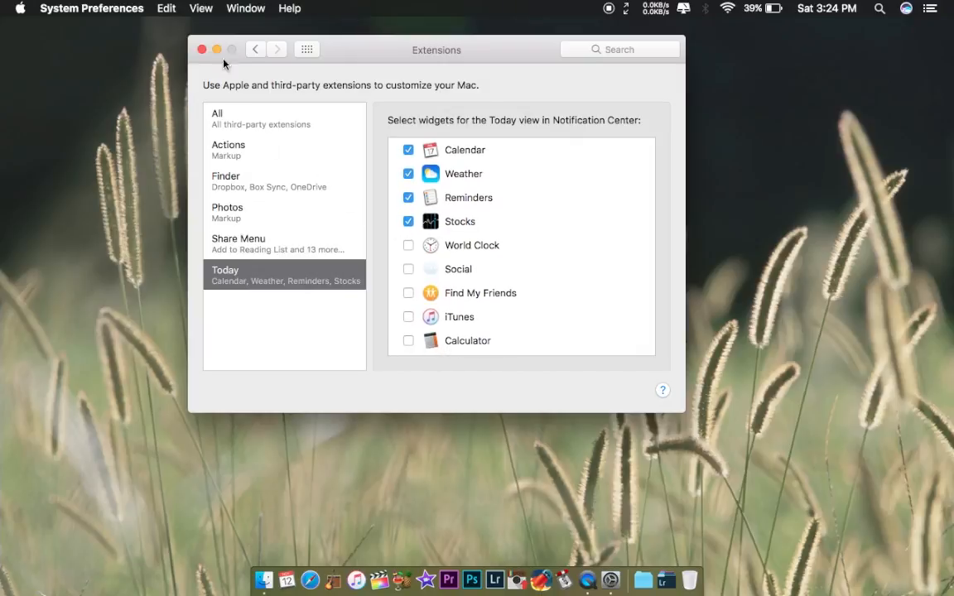
pyautogui.click(257, 52)
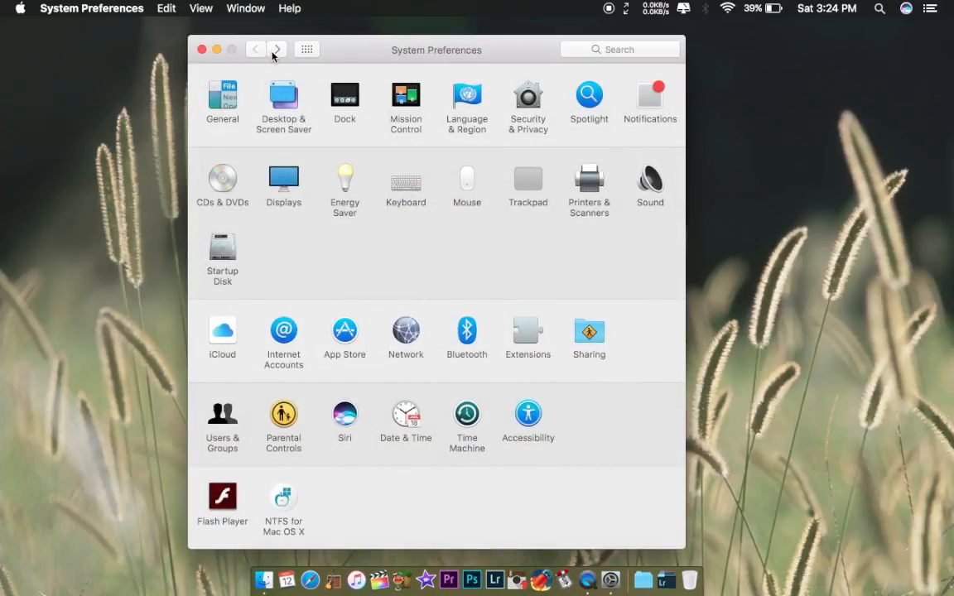
pyautogui.click(275, 51)
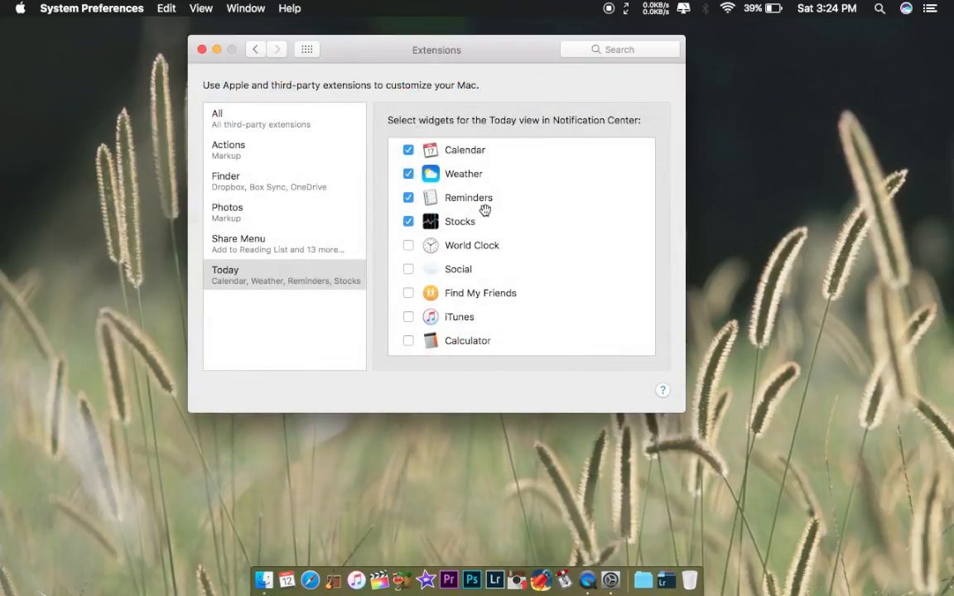
pyautogui.click(255, 50)
# Step: View the services offered in Sharing, including Remote Login, and return to the preferences overview
pyautogui.click(588, 333)
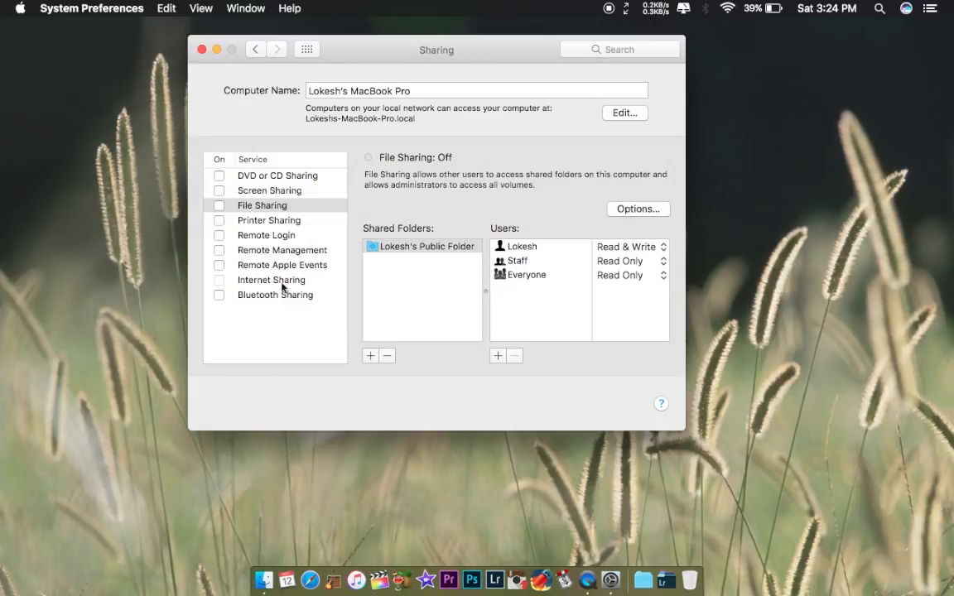
pyautogui.click(266, 235)
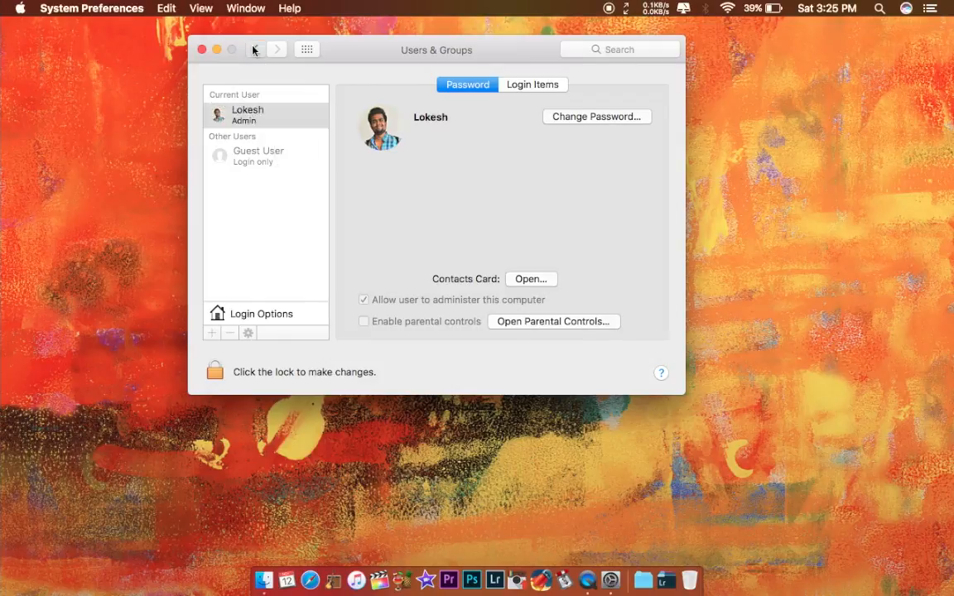
pyautogui.click(254, 48)
# Step: Remove SpeechSynthesisServer from the current user's login items in Users & Groups
pyautogui.click(536, 85)
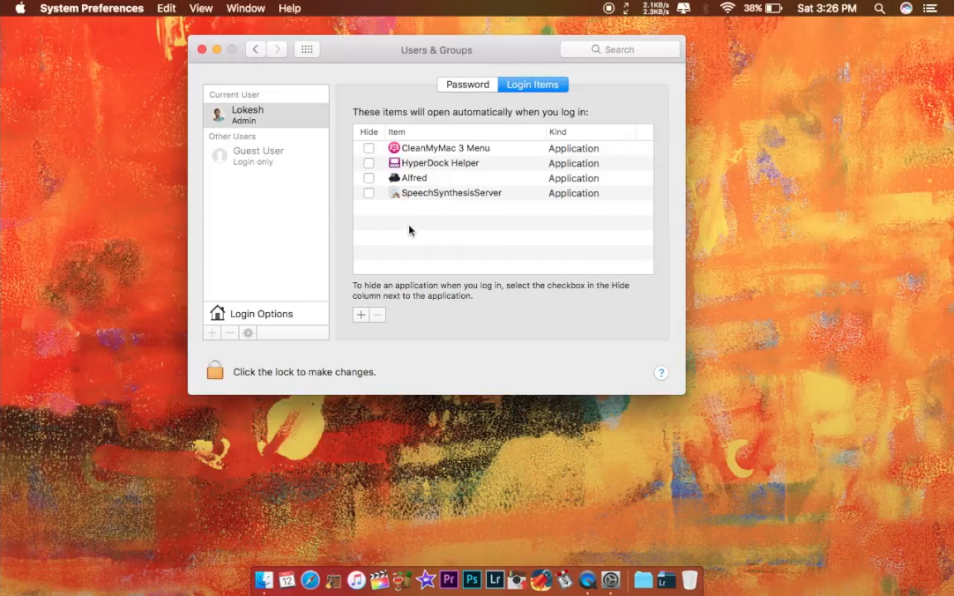
pyautogui.click(368, 193)
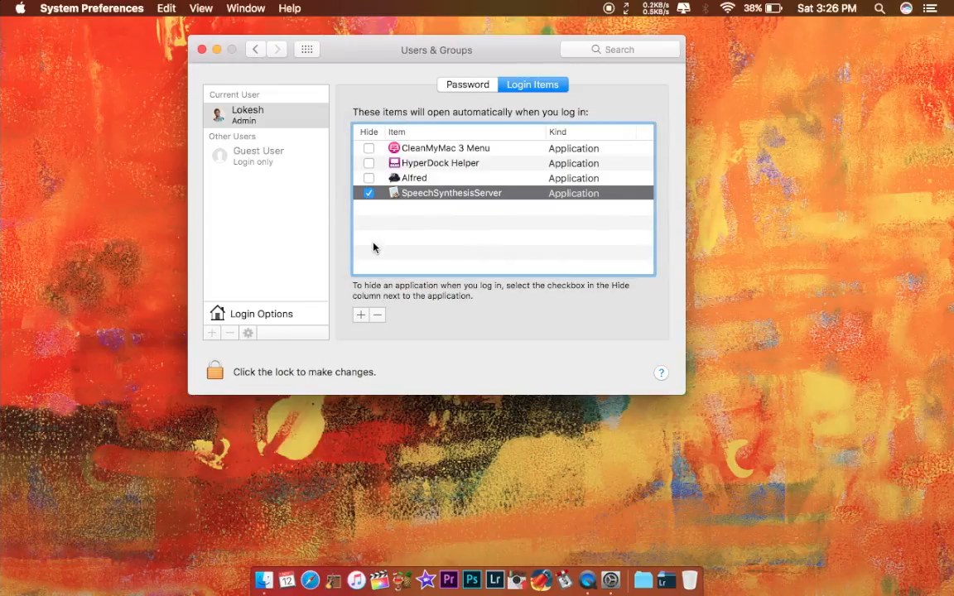
pyautogui.click(378, 315)
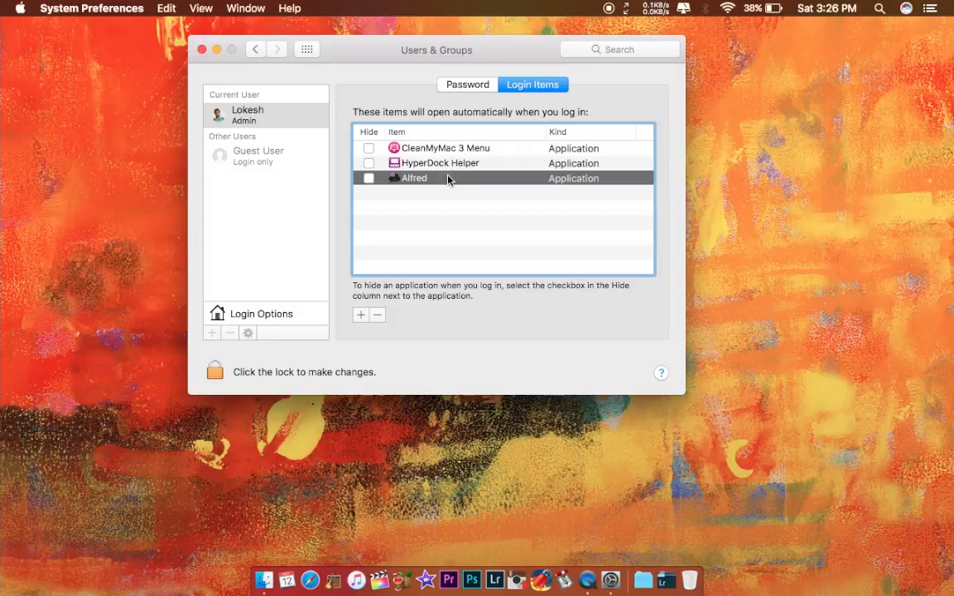
# Step: View the current user's password options and login items again, and return to the preferences overview
pyautogui.click(461, 87)
pyautogui.click(530, 85)
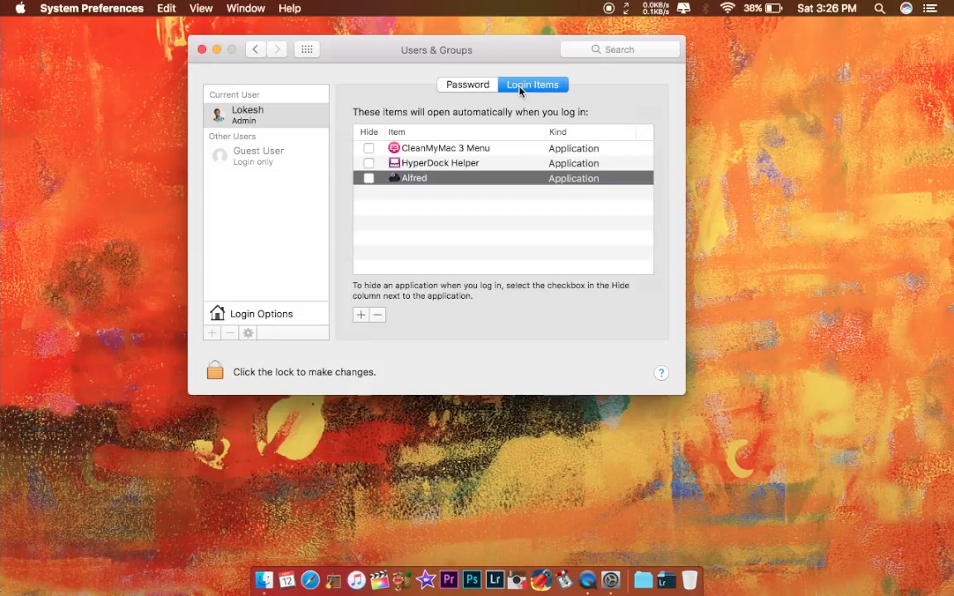
pyautogui.click(256, 49)
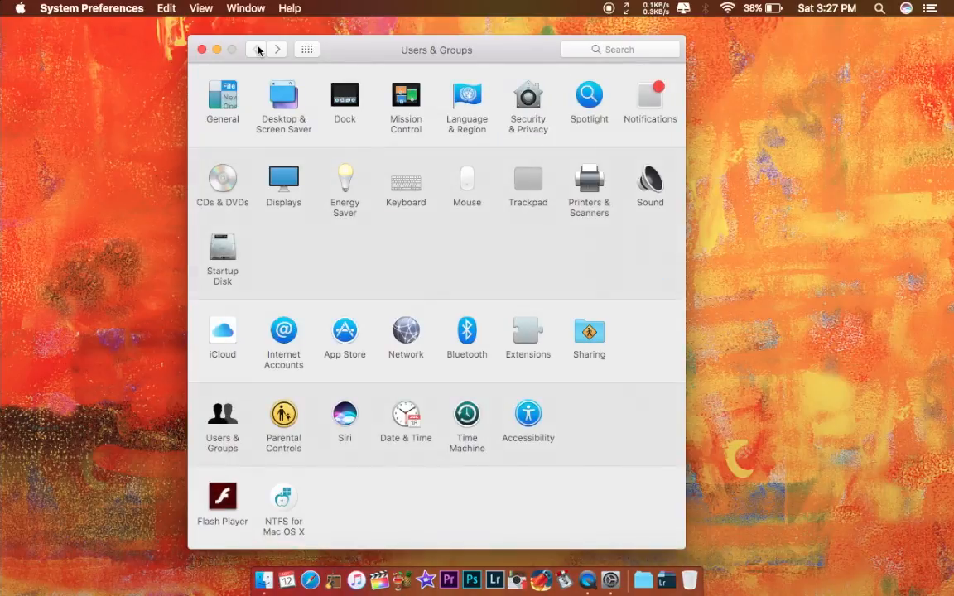
# Step: View Parental Controls and the Siri language, voice and shortcut settings, and return to the preferences overview
pyautogui.click(284, 421)
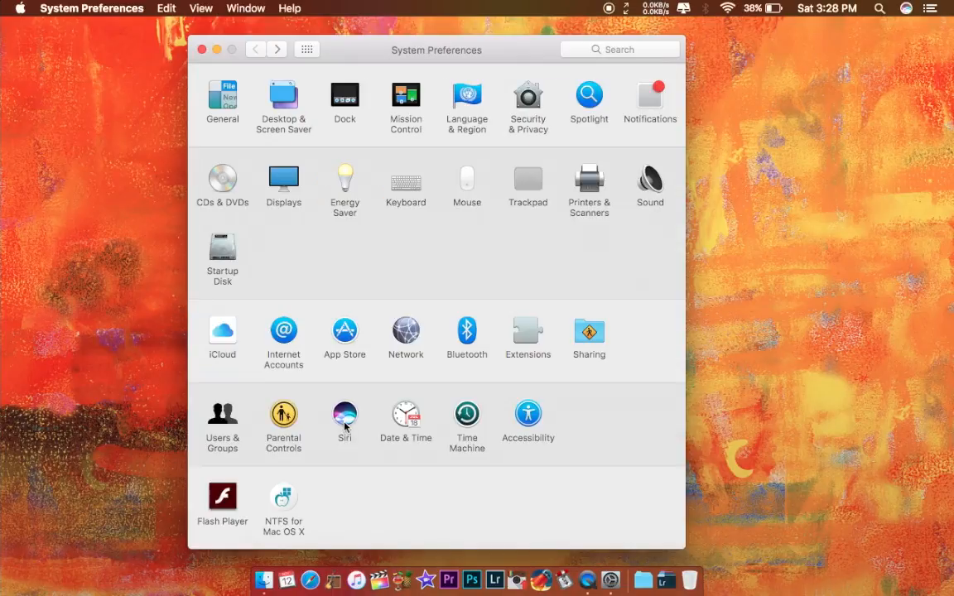
pyautogui.click(344, 418)
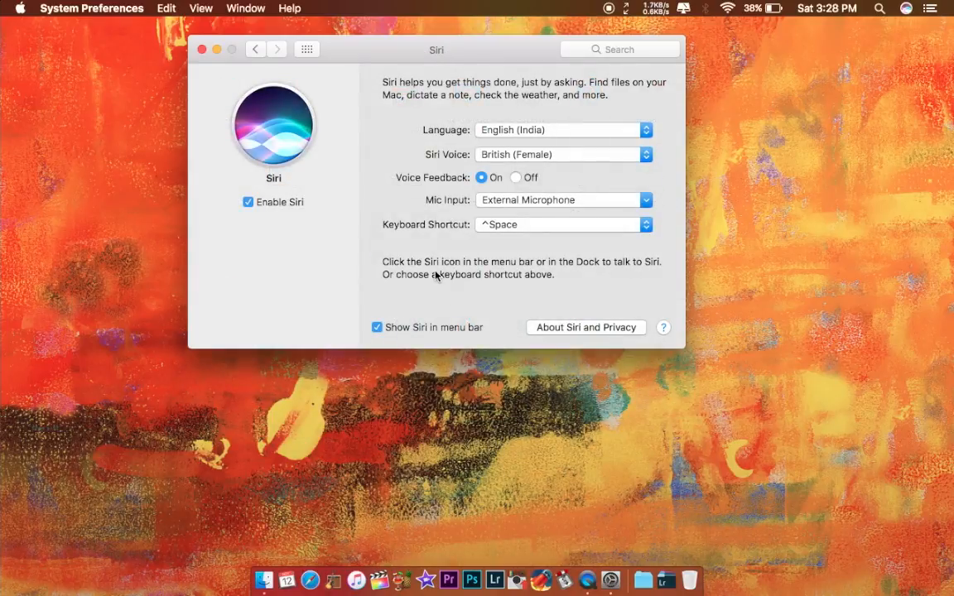
pyautogui.click(256, 51)
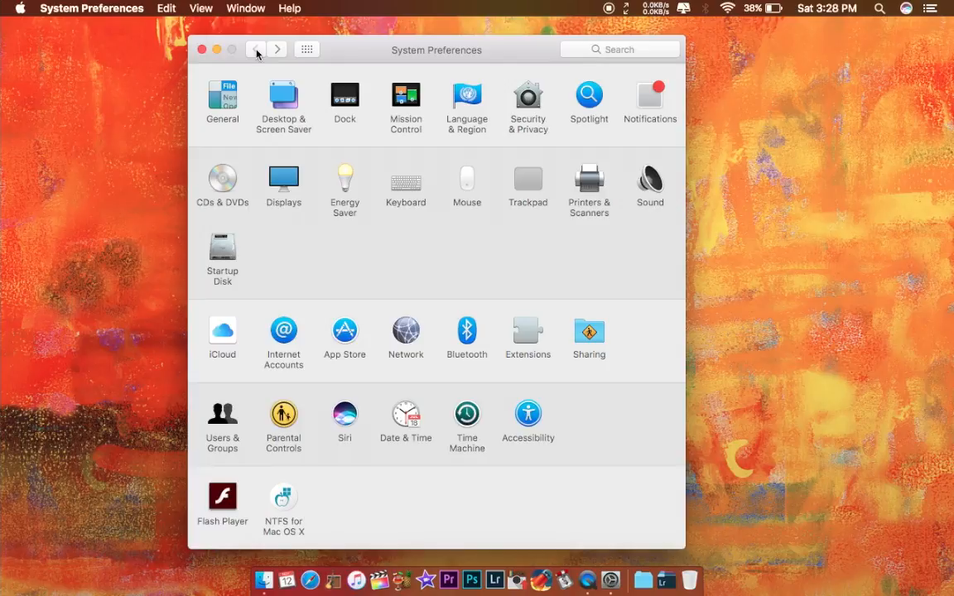
# Step: View the date, time zone and menu bar clock options in Date & Time, and return to the preferences overview
pyautogui.click(406, 418)
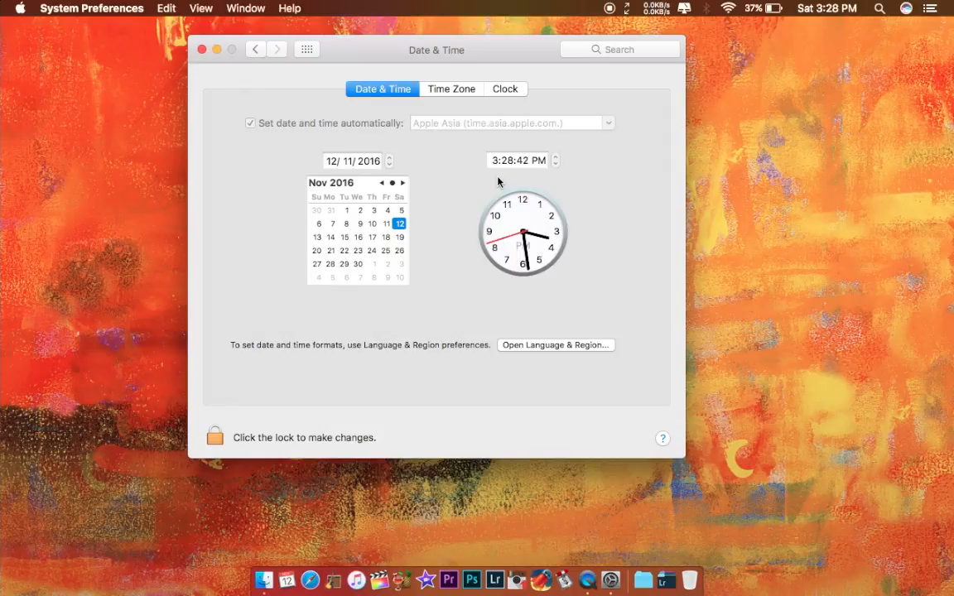
pyautogui.click(458, 90)
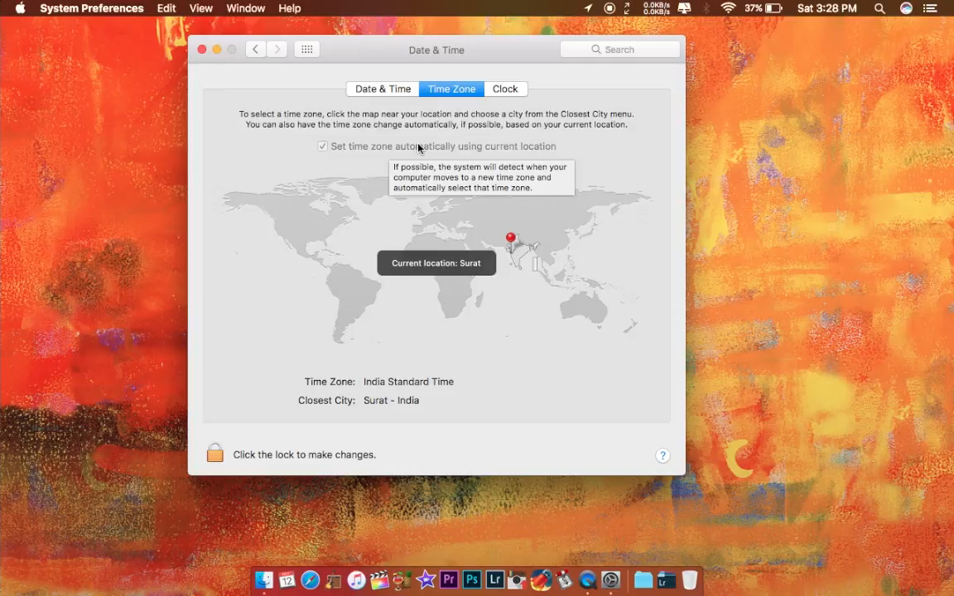
pyautogui.click(509, 89)
pyautogui.click(461, 89)
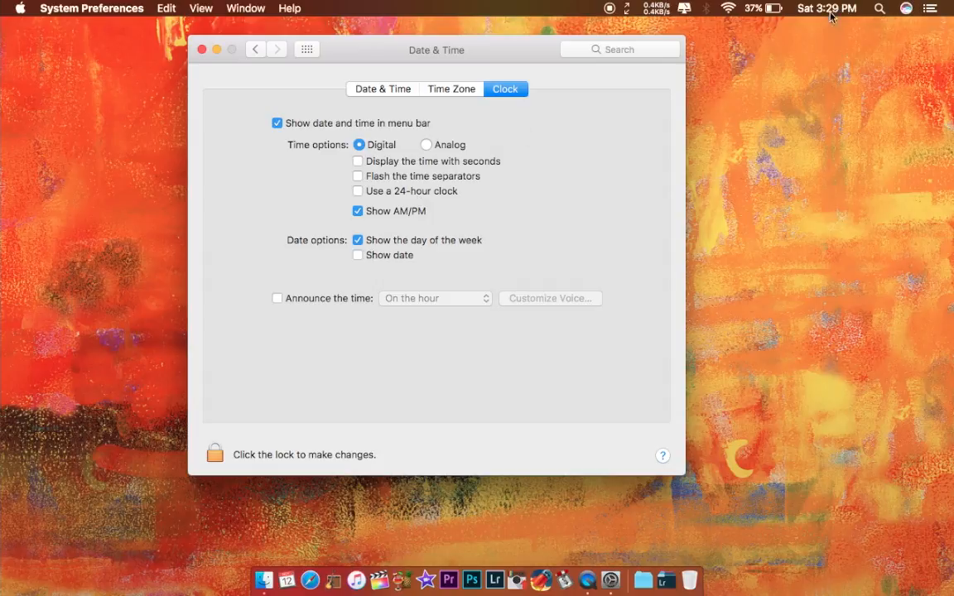
pyautogui.press('super+bracketleft')
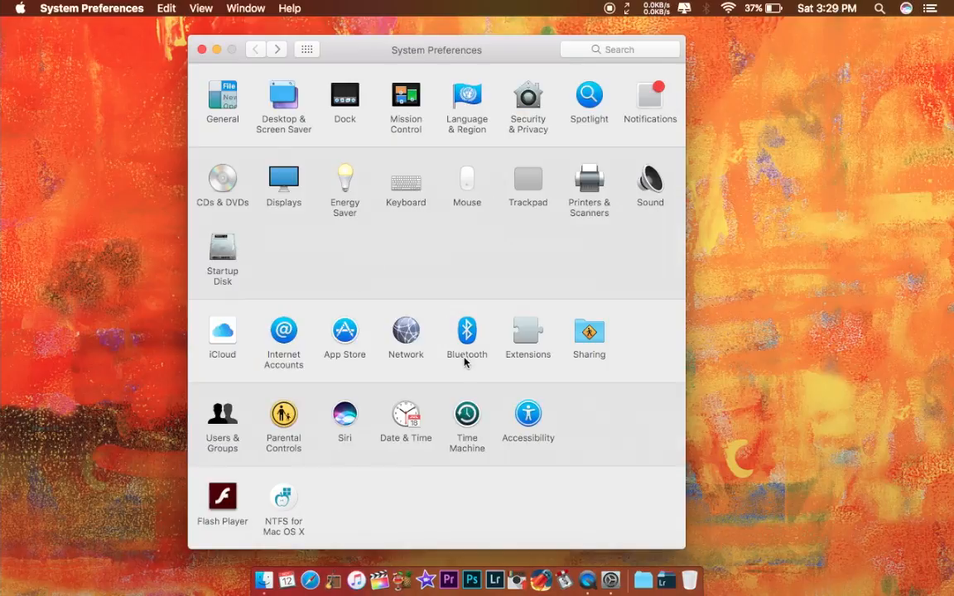
# Step: View the Time Machine backup options, and return to the preferences overview
pyautogui.click(472, 421)
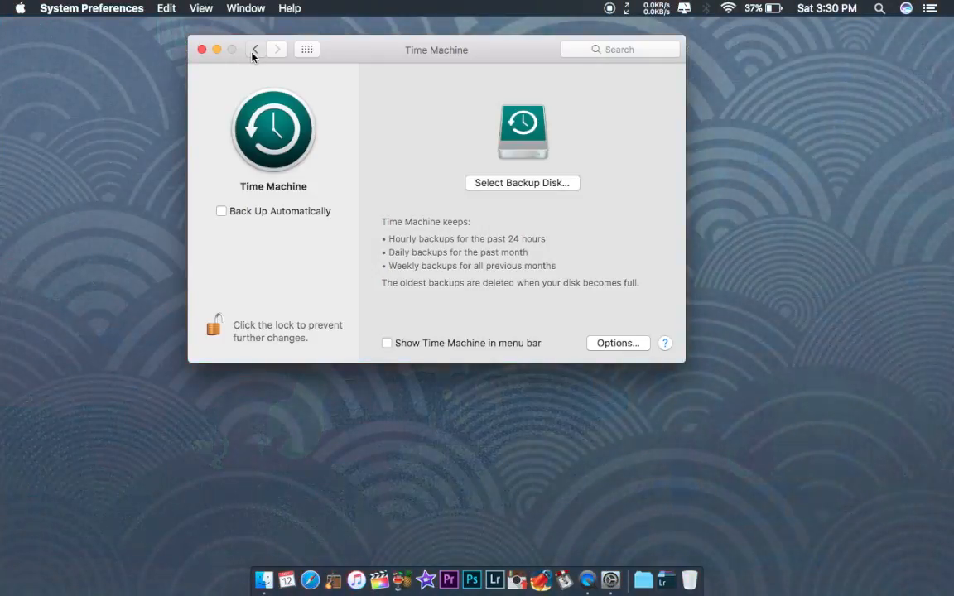
pyautogui.click(254, 50)
# Step: View the General shortcut, VoiceOver and Display options in Accessibility
pyautogui.click(528, 418)
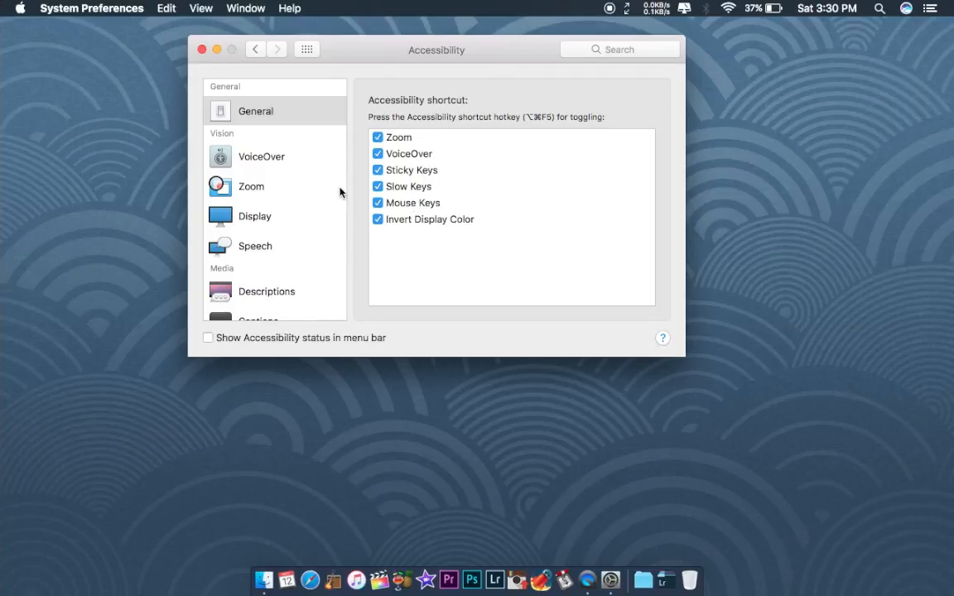
pyautogui.click(254, 156)
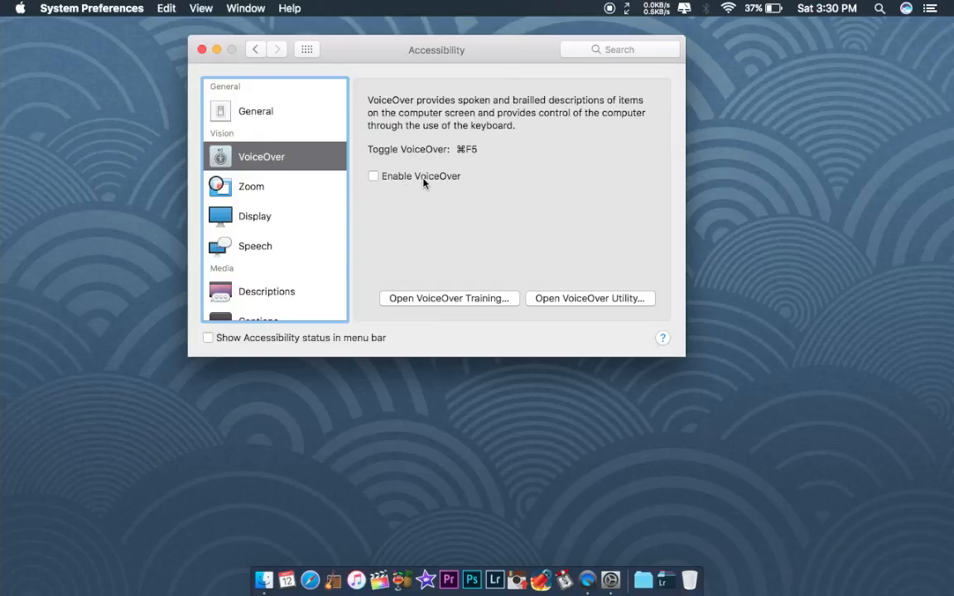
pyautogui.click(294, 209)
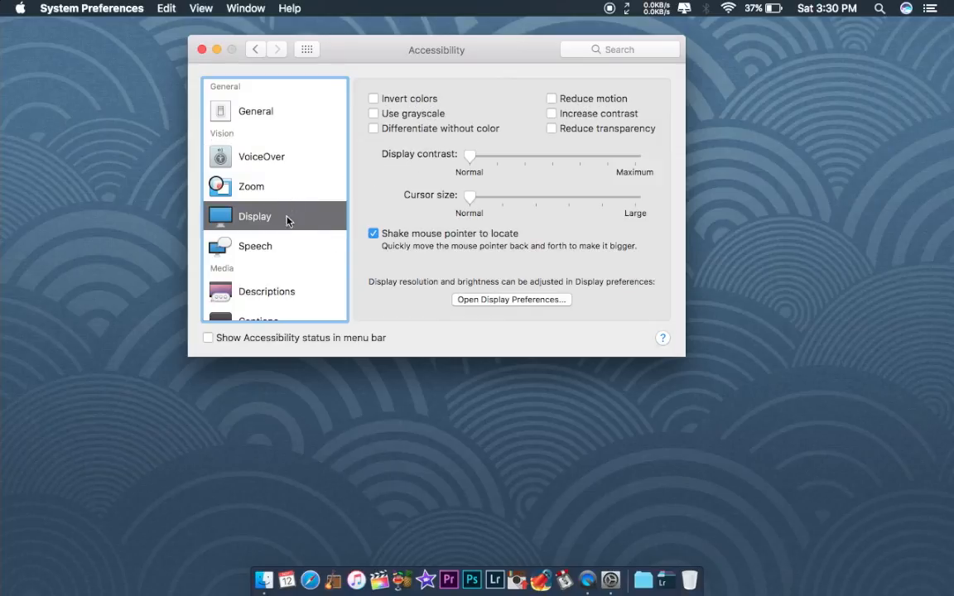
# Step: Play a sample of the Veena system voice in the Accessibility speech settings
pyautogui.click(274, 245)
pyautogui.scroll(-2, 281, 215)
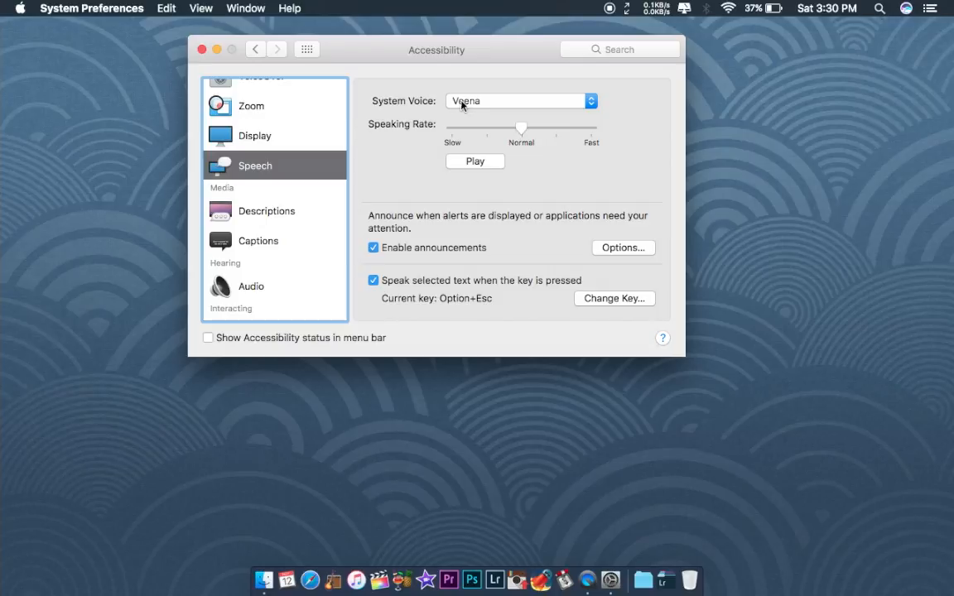
pyautogui.click(494, 162)
# Step: View the Descriptions, Captions and Audio options in Accessibility
pyautogui.click(262, 217)
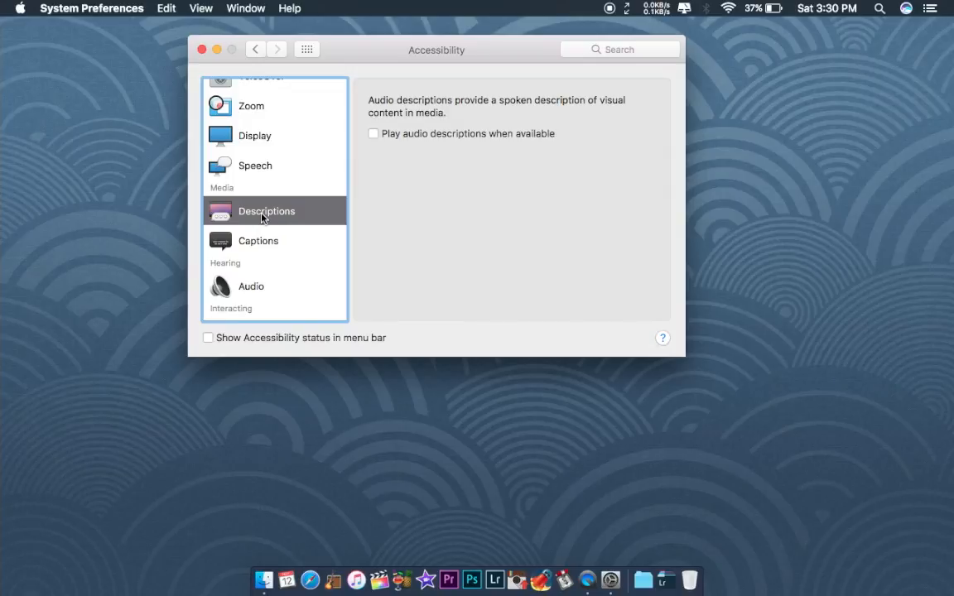
pyautogui.click(263, 241)
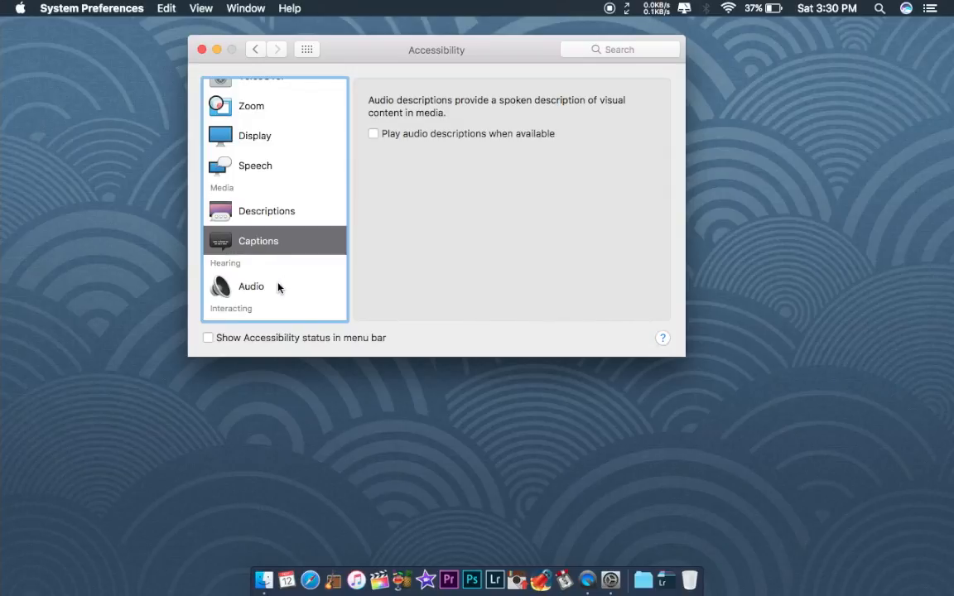
pyautogui.click(269, 290)
# Step: View the Dictation, Keyboard and Mouse & Trackpad options under Interacting in Accessibility
pyautogui.scroll(-3, 276, 199)
pyautogui.click(276, 225)
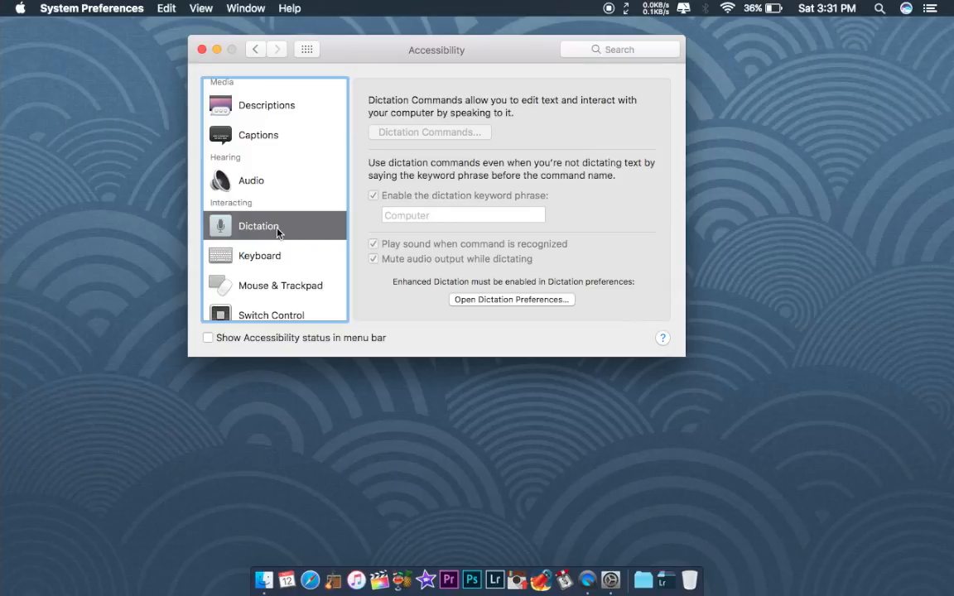
pyautogui.press('Down')
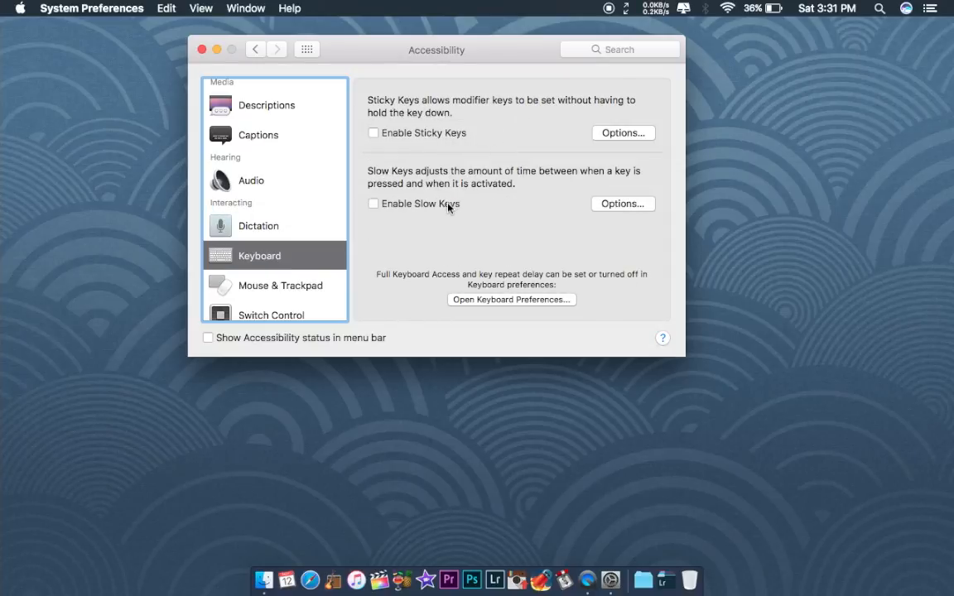
pyautogui.click(300, 290)
pyautogui.scroll(-3, 301, 291)
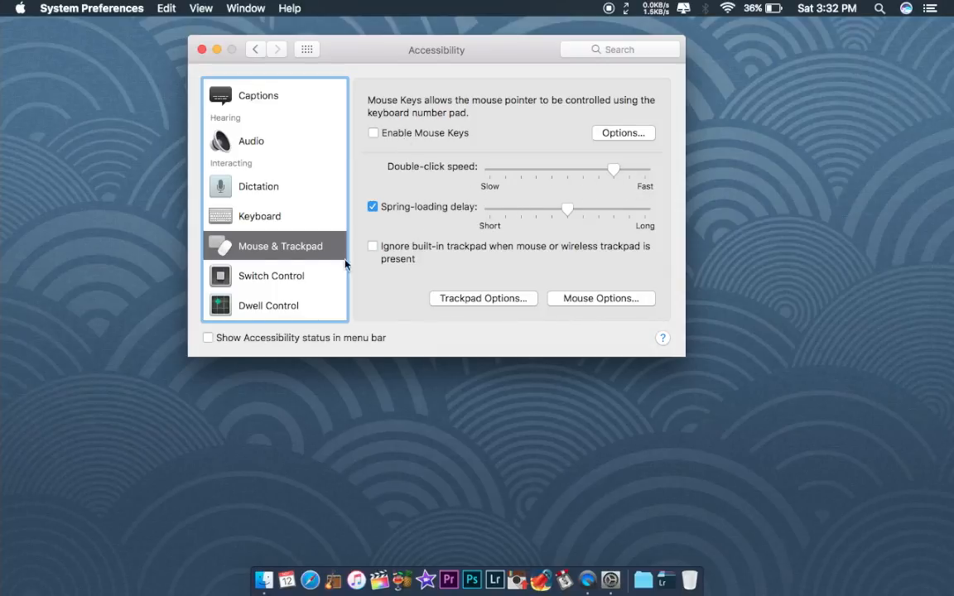
# Step: View the Switch Control and Dwell Control options under Interacting in Accessibility
pyautogui.click(287, 276)
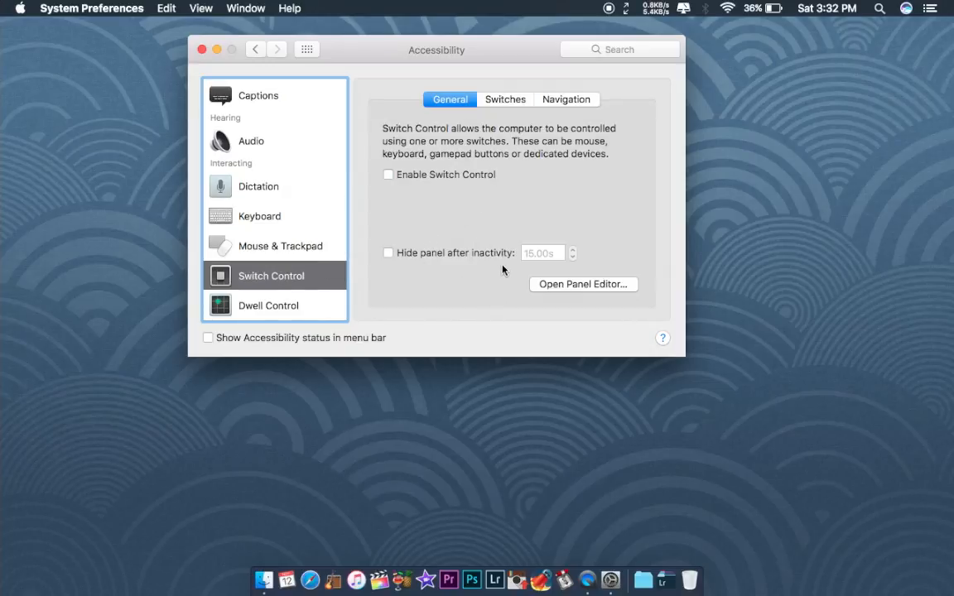
pyautogui.click(315, 303)
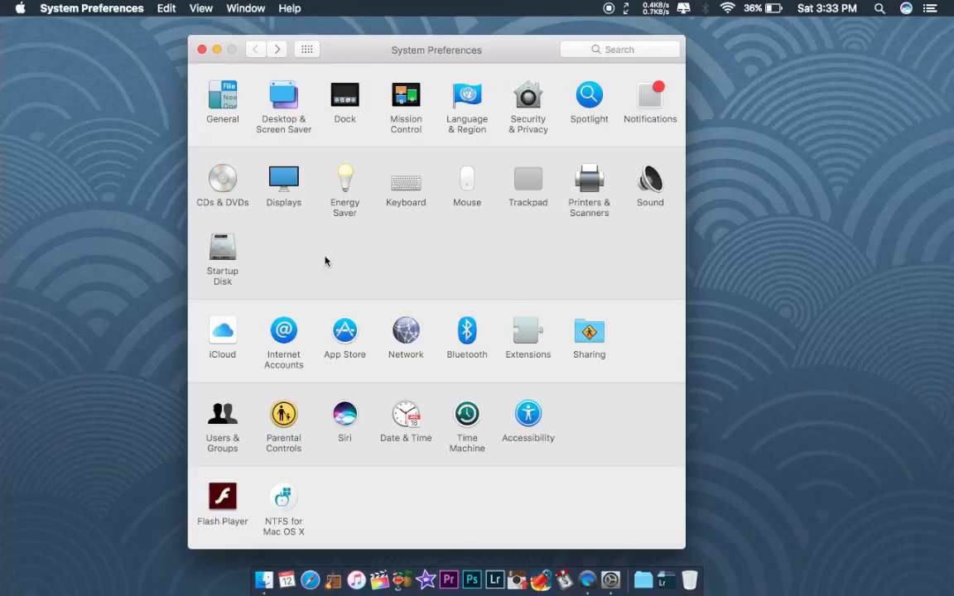
# Step: View the Flash Player preferences for Storage, Camera and Mic, Playback, Updates and Advanced
pyautogui.click(224, 496)
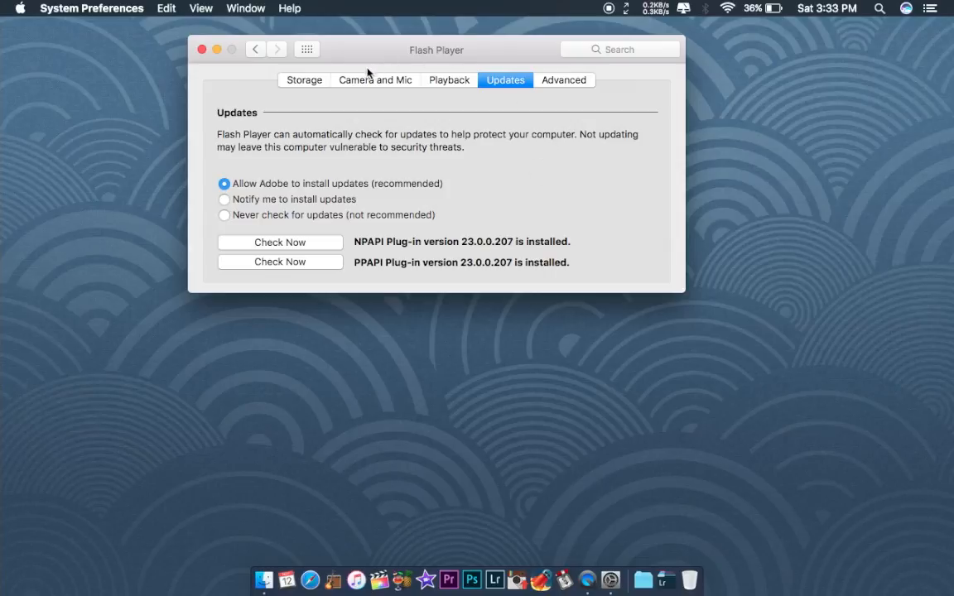
pyautogui.click(307, 82)
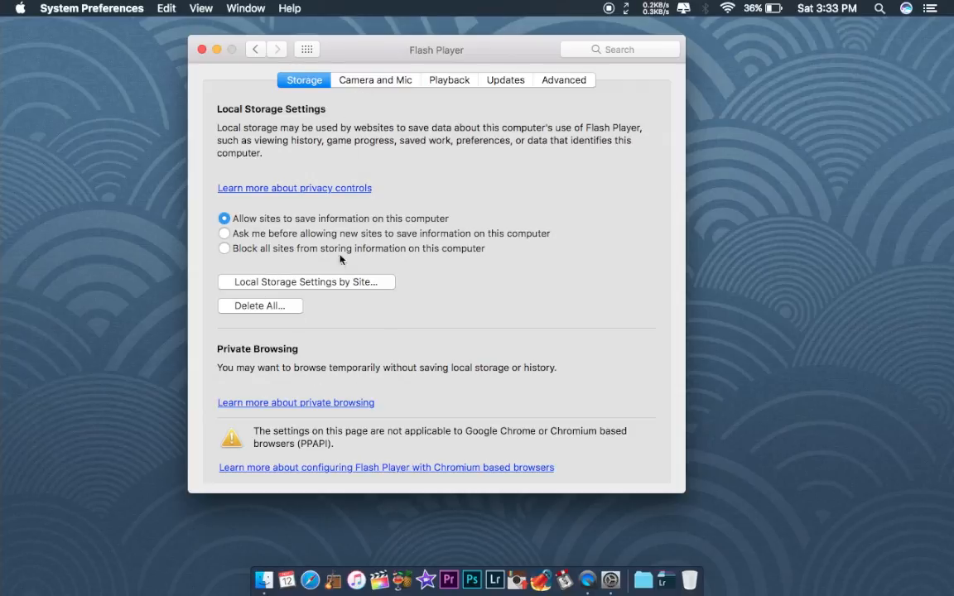
pyautogui.click(367, 81)
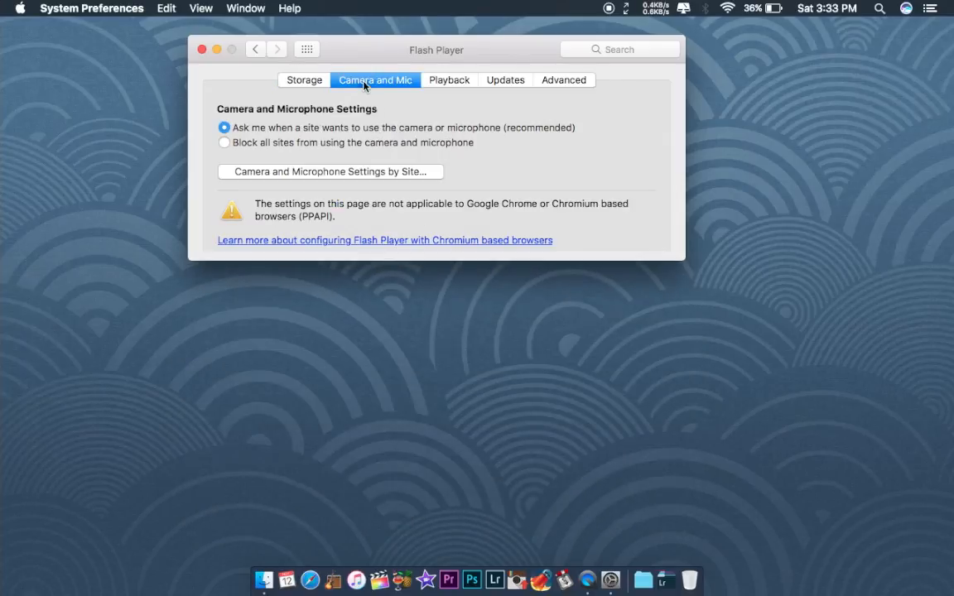
pyautogui.click(459, 81)
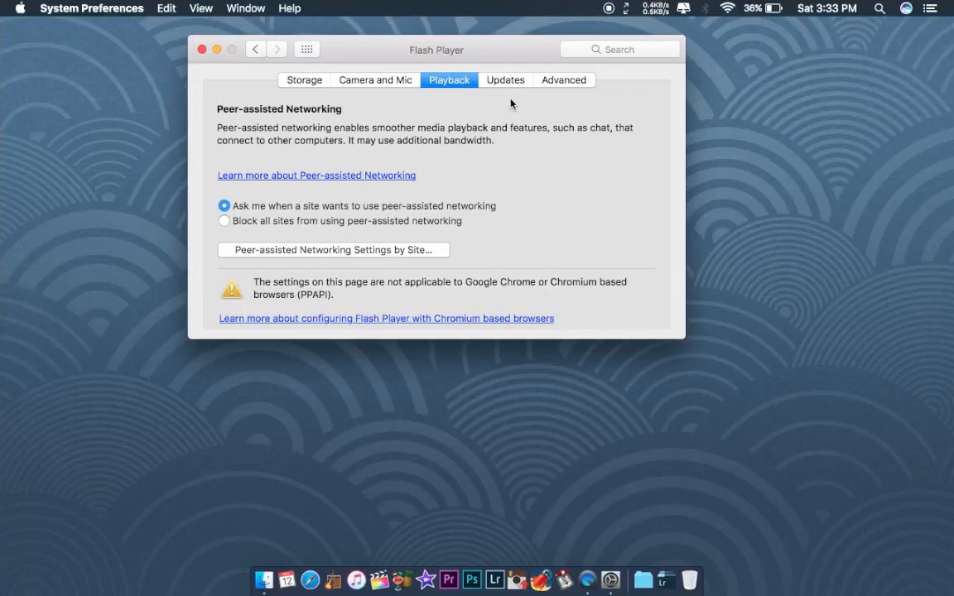
pyautogui.click(505, 80)
pyautogui.click(563, 80)
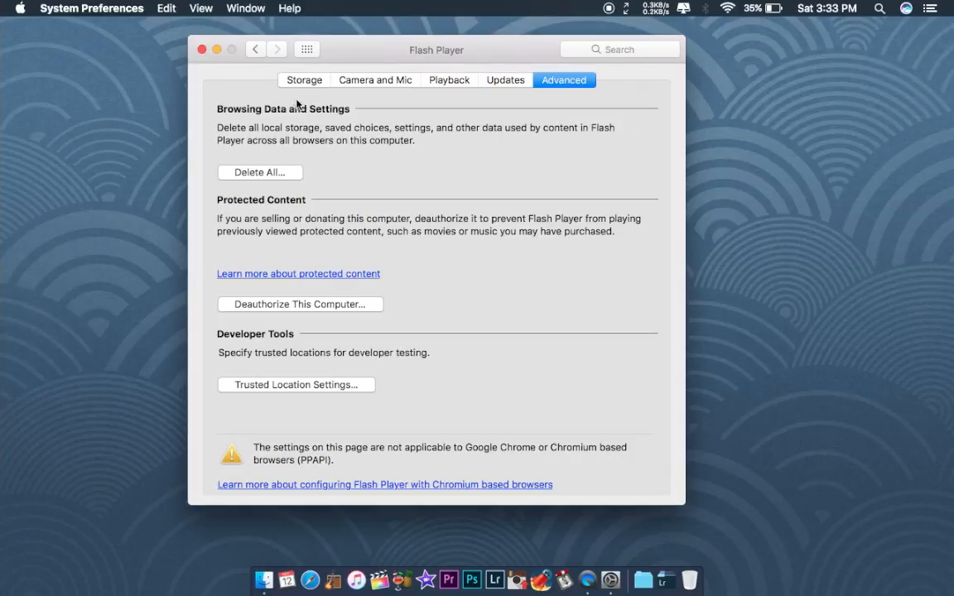
# Step: View the activation details in the NTFS for Mac OS X preferences and return to the overview of all panes
pyautogui.click(255, 50)
pyautogui.click(286, 497)
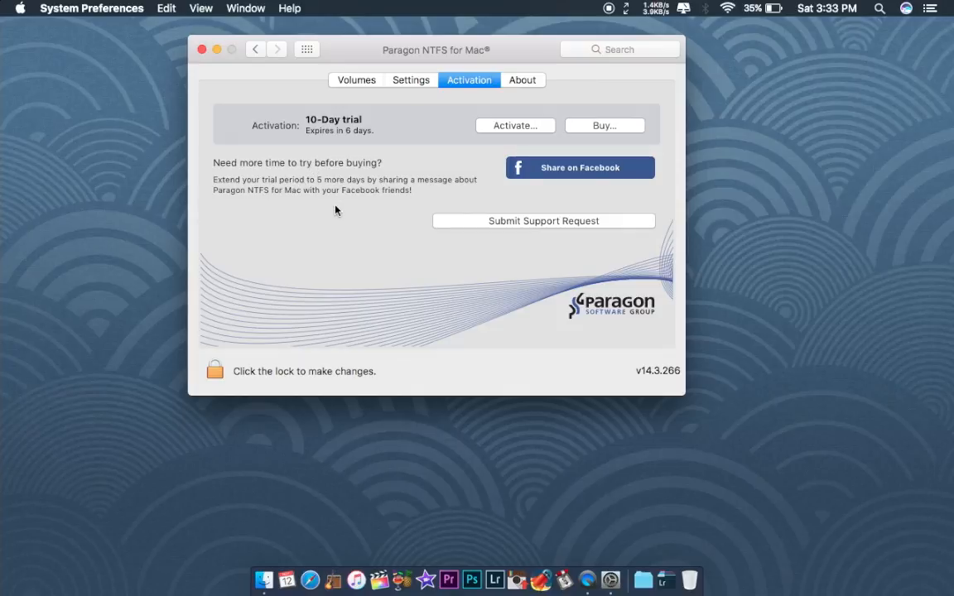
pyautogui.click(256, 52)
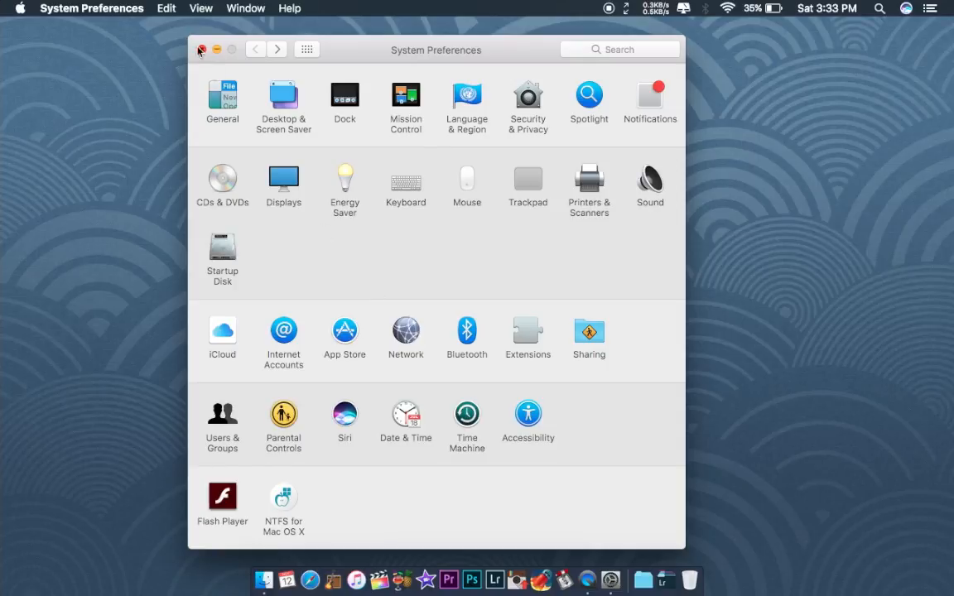
# Step: Quit System Preferences
pyautogui.click(98, 7)
pyautogui.click(134, 124)
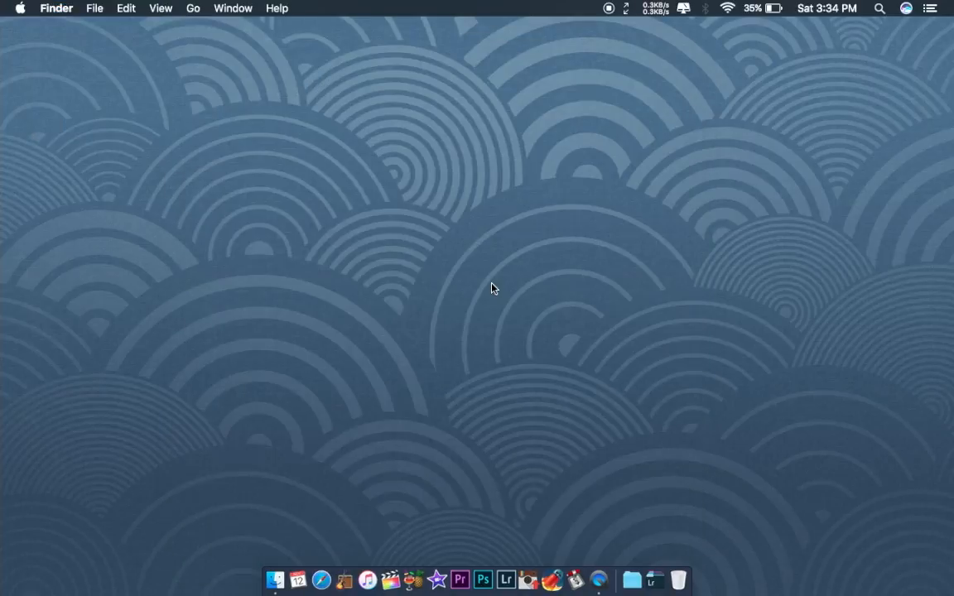